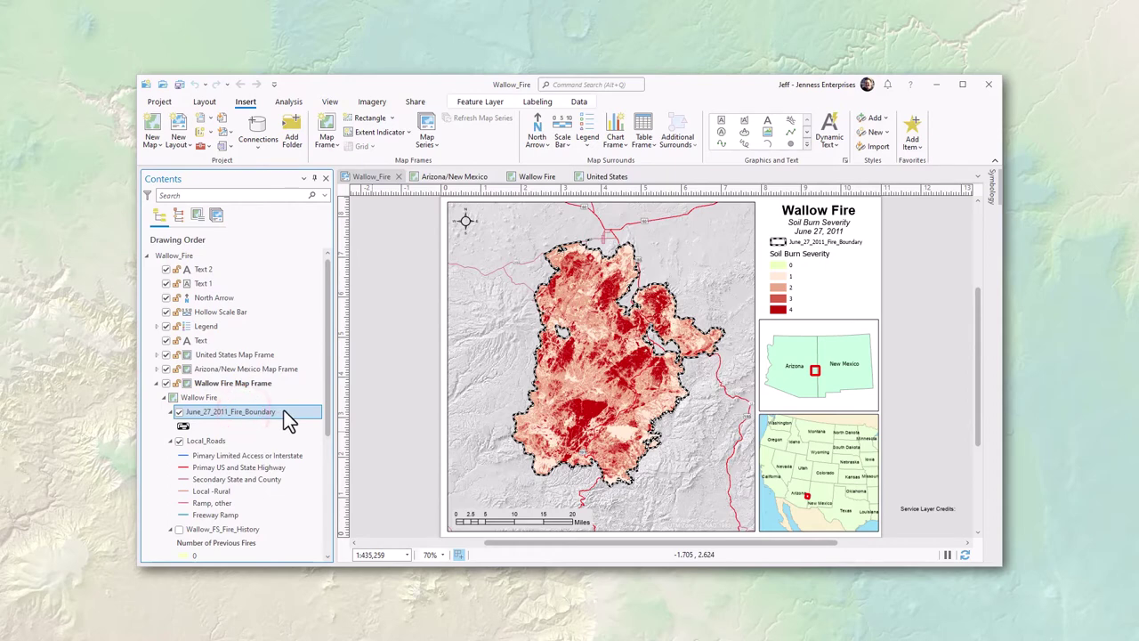
Examine the spatial reference of the June_27_2011_Fire_Boundary layer in its source properties, including projected and geographic coordinate systems.
right_click(284, 411)
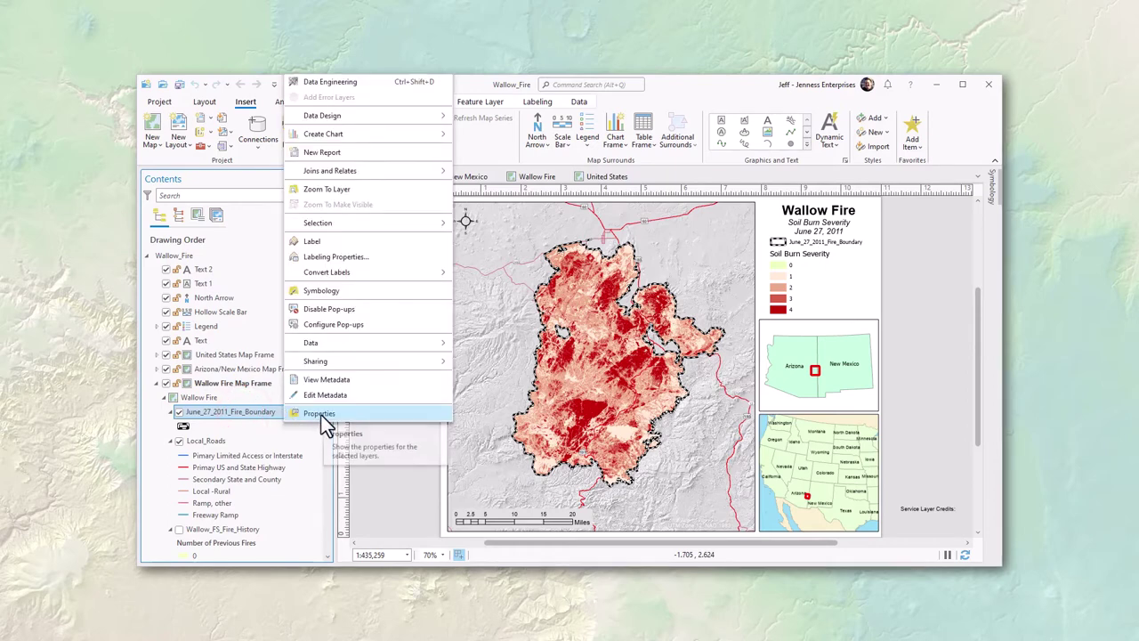
left_click(309, 443)
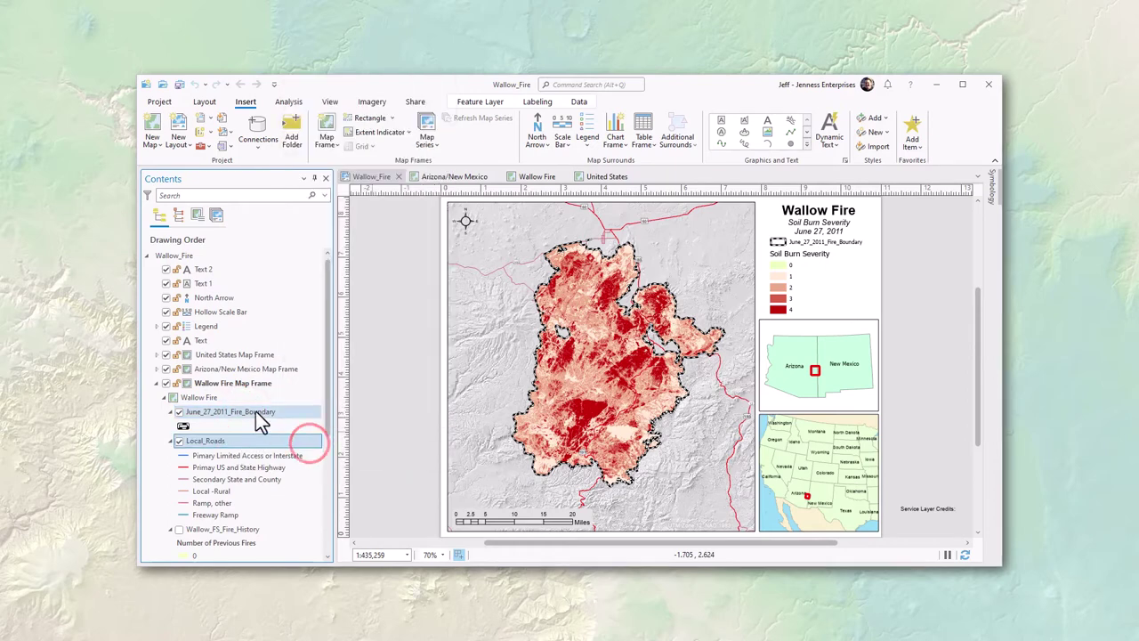
double_click(256, 411)
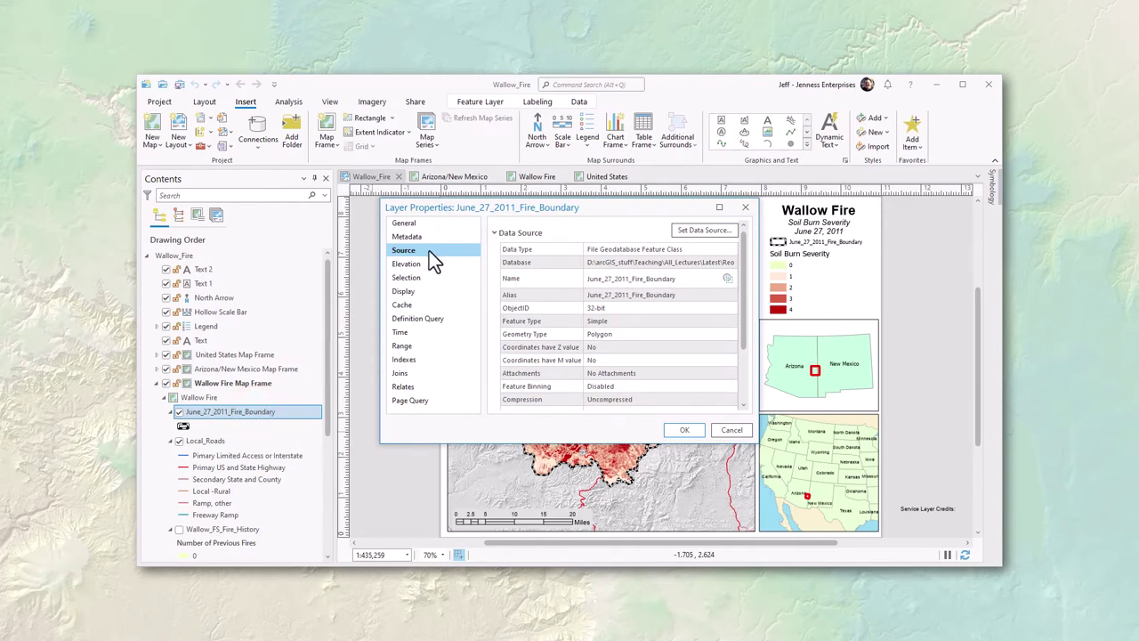
left_click(495, 233)
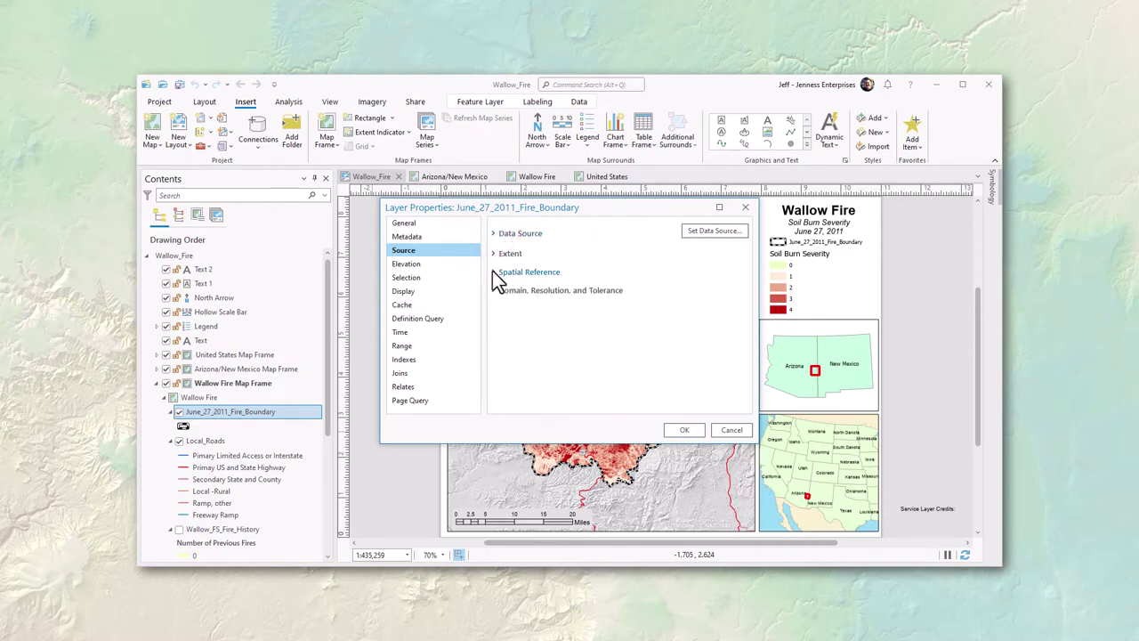
left_click(492, 271)
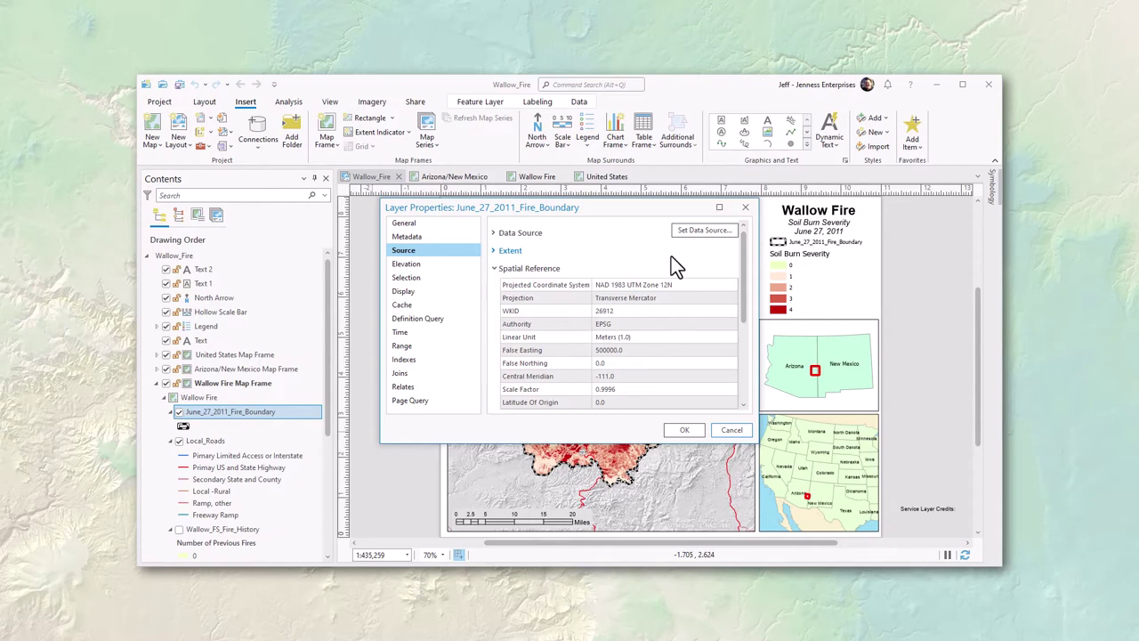
left_click_drag(745, 280, 747, 299)
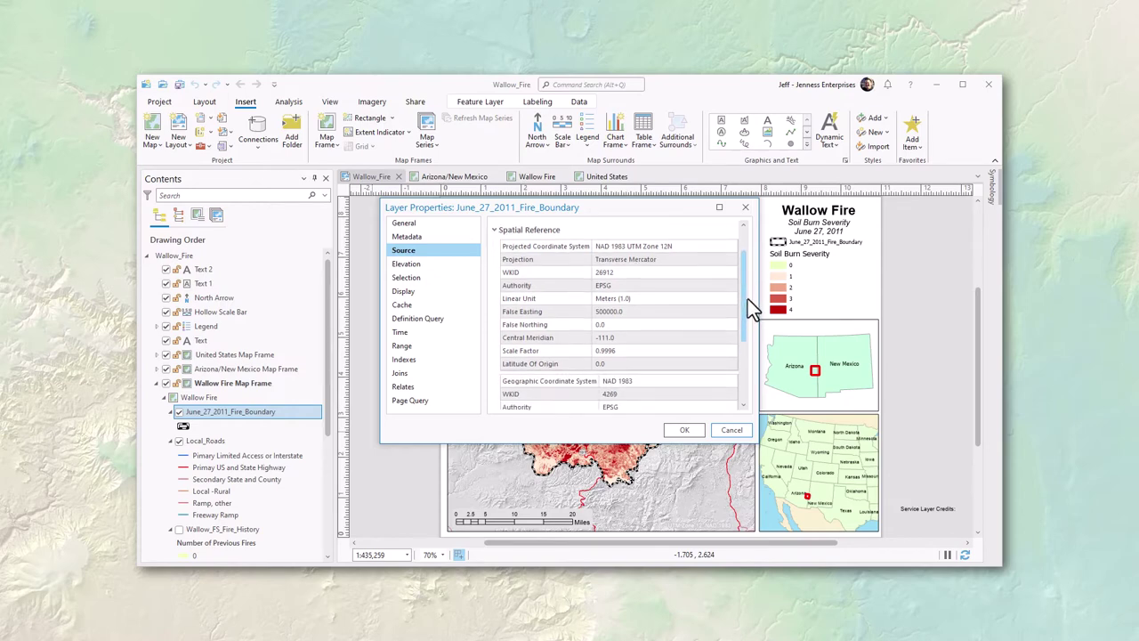
left_click(611, 381)
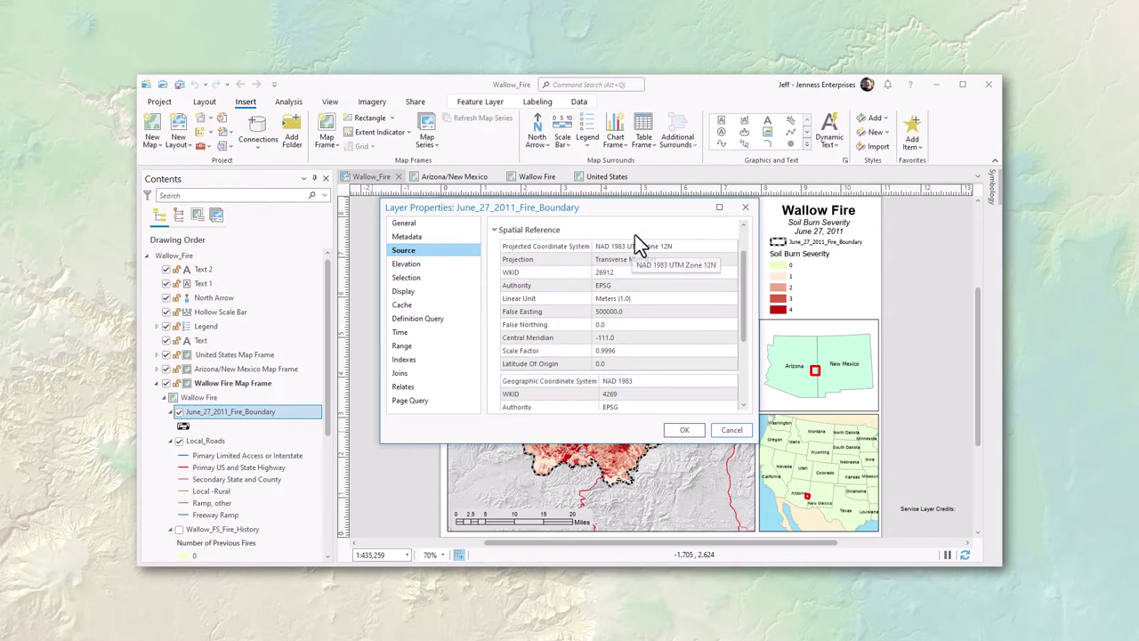
left_click(747, 211)
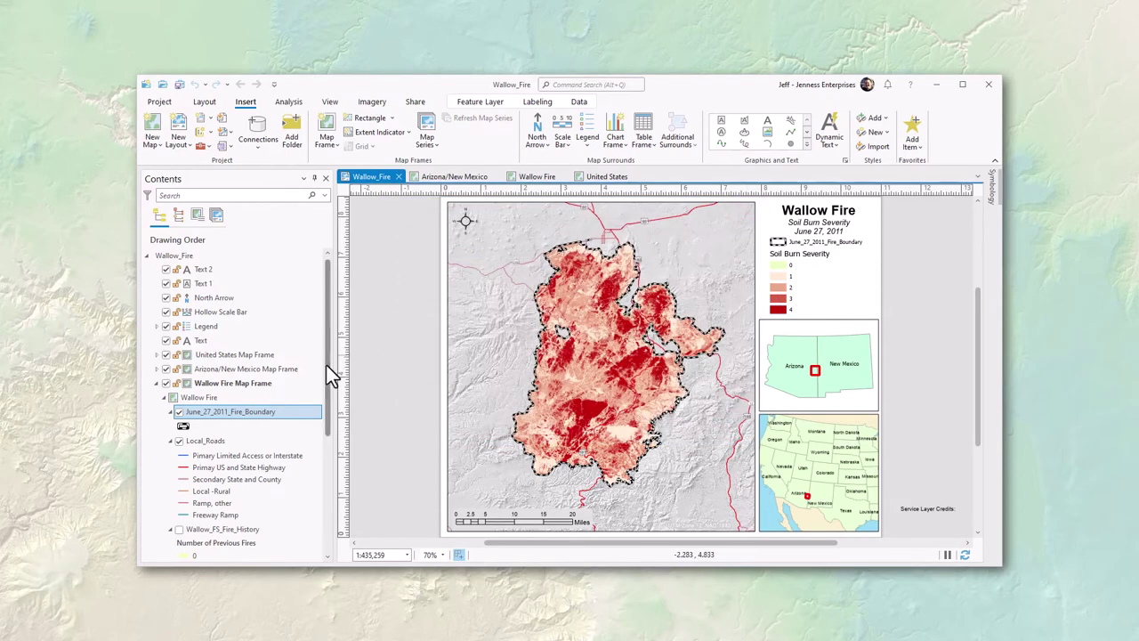
Examine the spatial reference of the Wallow_Hillshade raster layer in its source properties.
left_click_drag(326, 364, 339, 469)
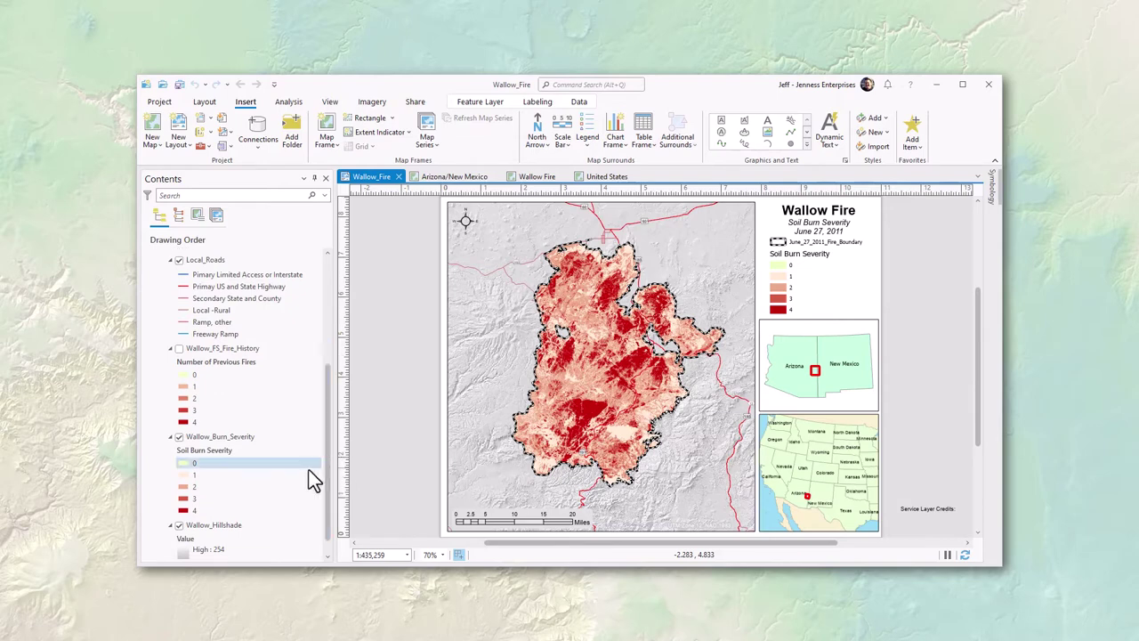
left_click(221, 527)
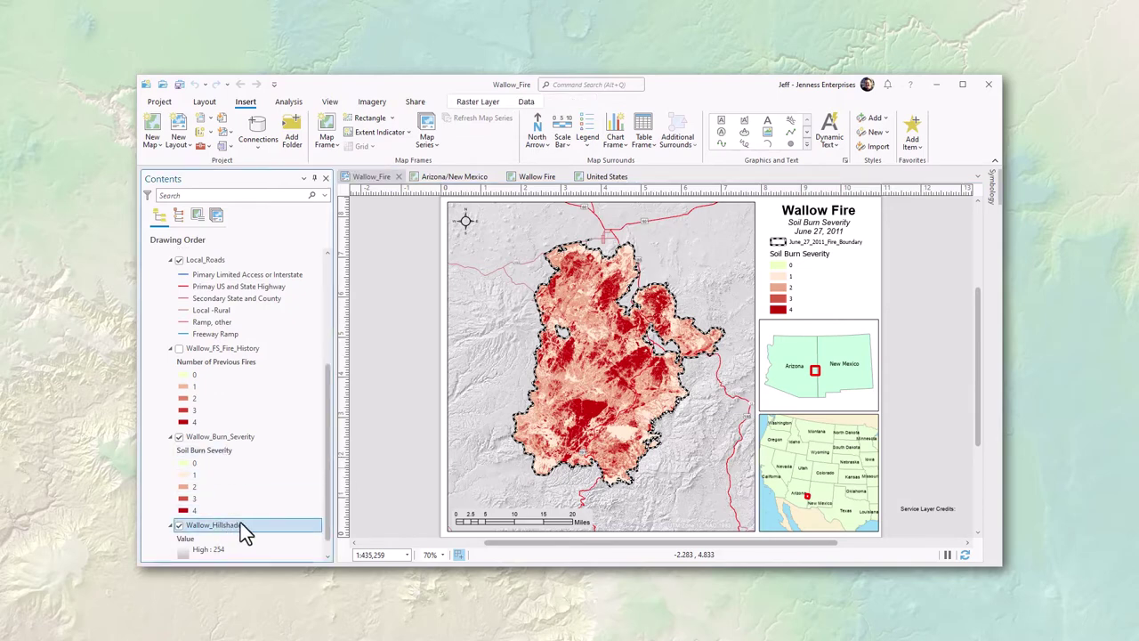
double_click(251, 526)
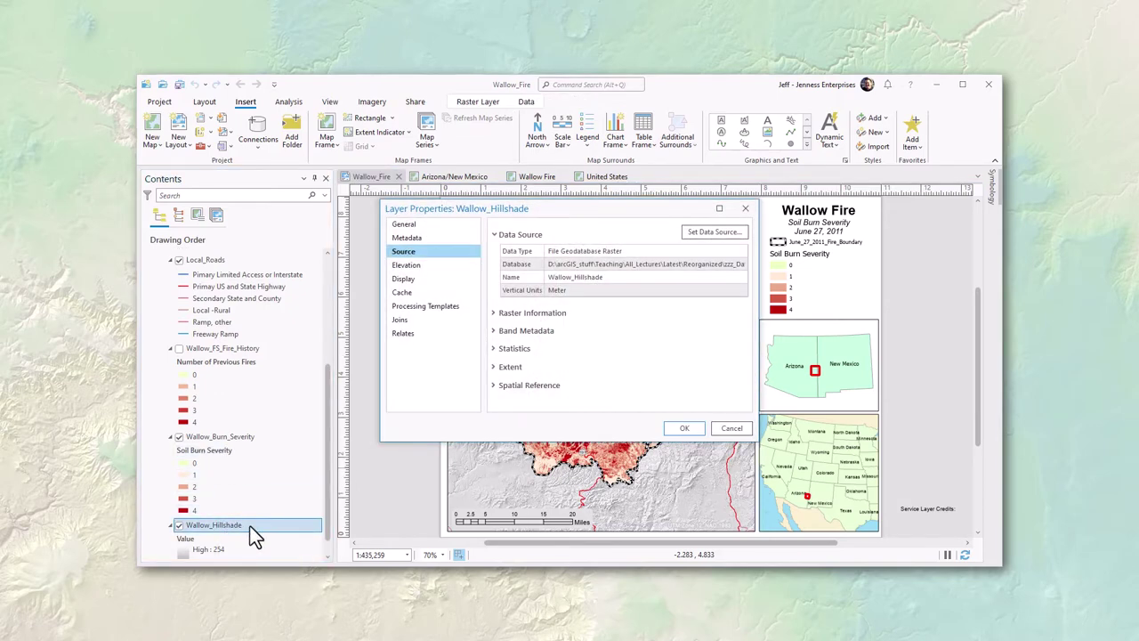
left_click(500, 388)
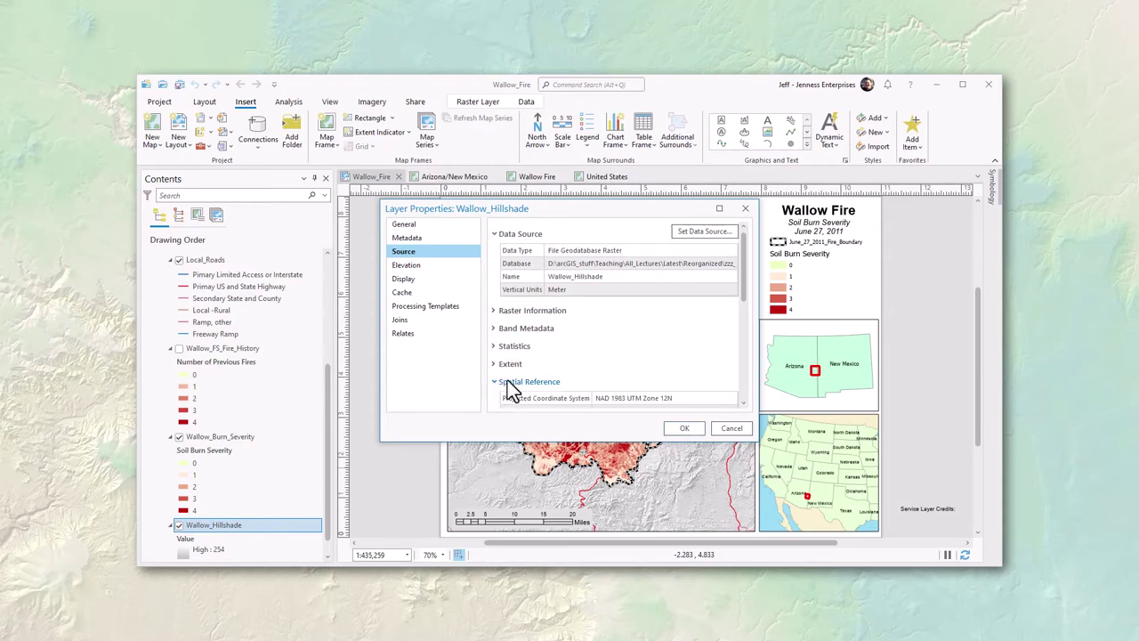
scroll(746, 292, "down", 3)
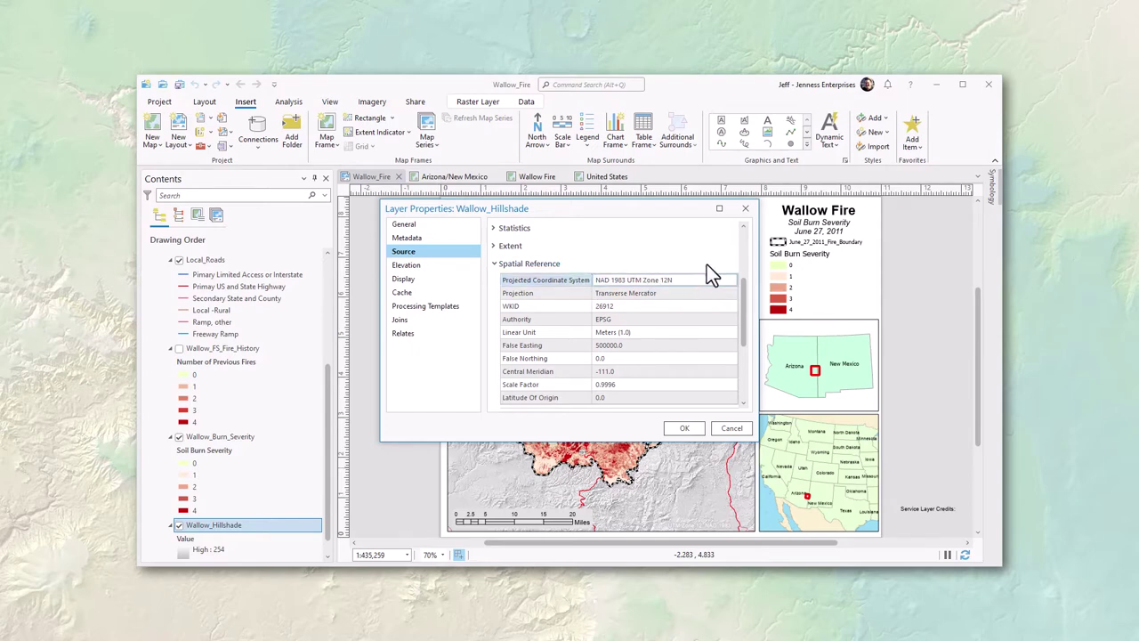
left_click(745, 208)
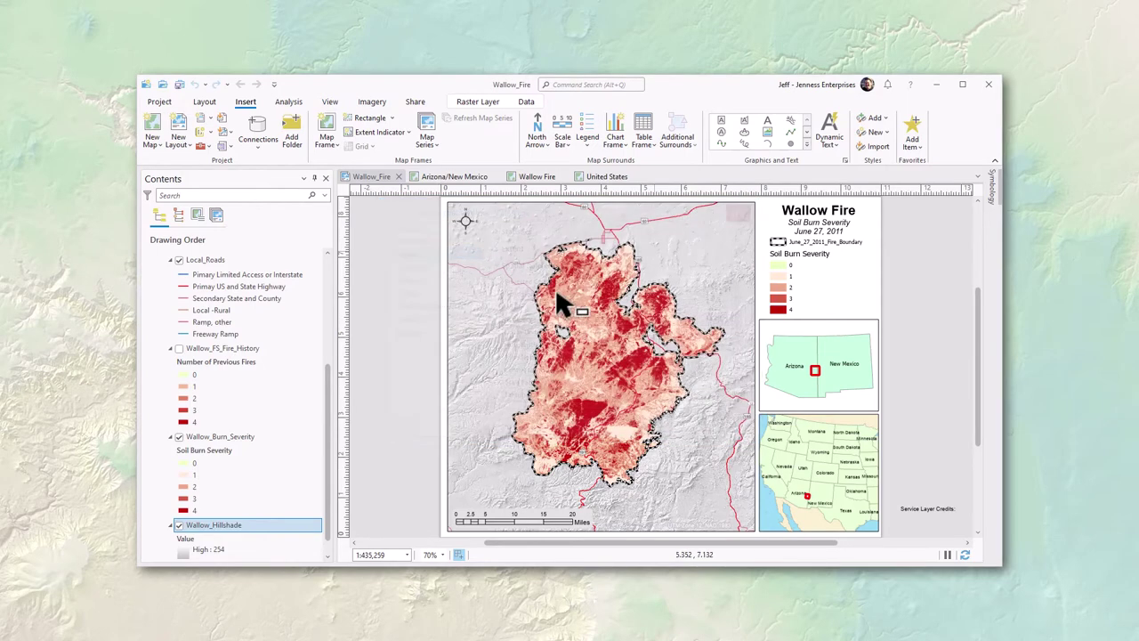
Examine the spatial reference of the Local_Roads layer in its source properties.
left_click(212, 260)
double_click(254, 260)
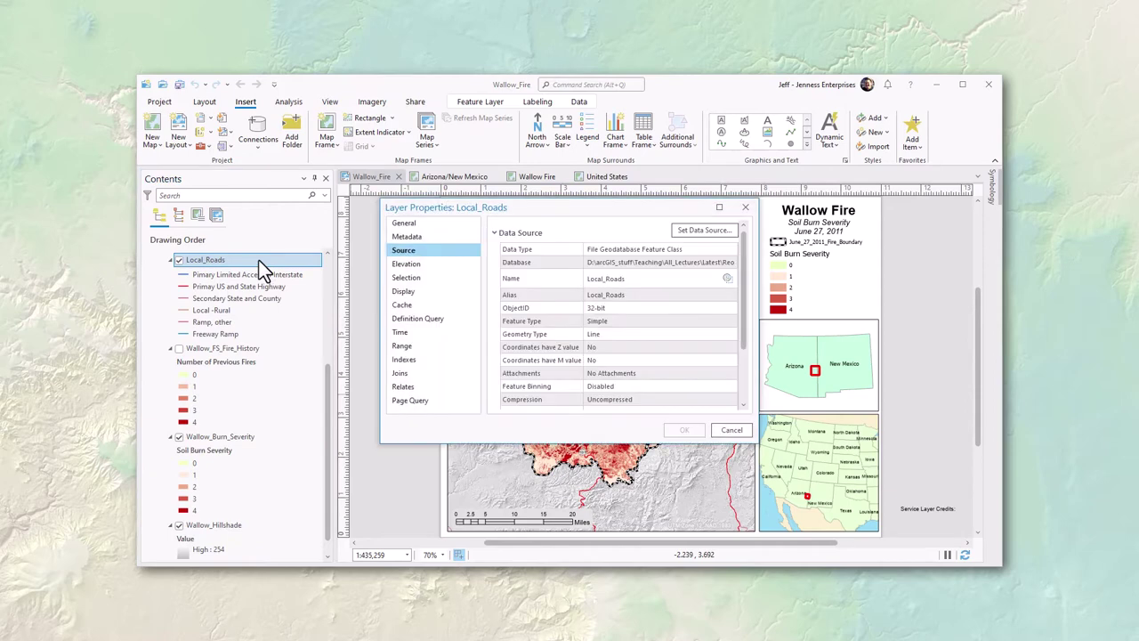
left_click(494, 233)
left_click(496, 272)
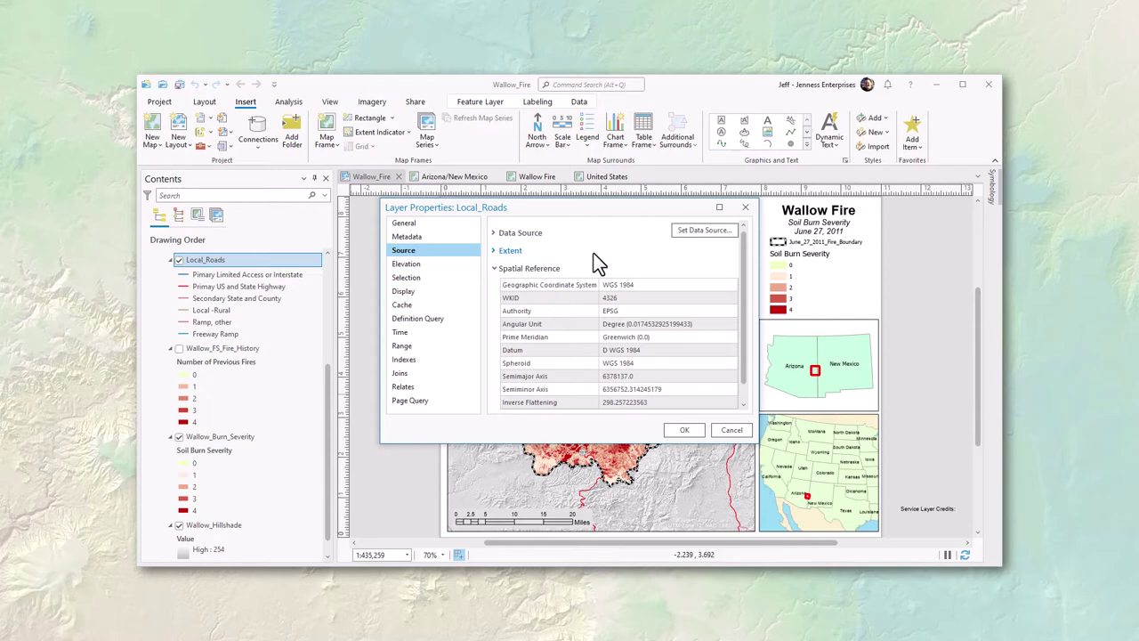
left_click(745, 206)
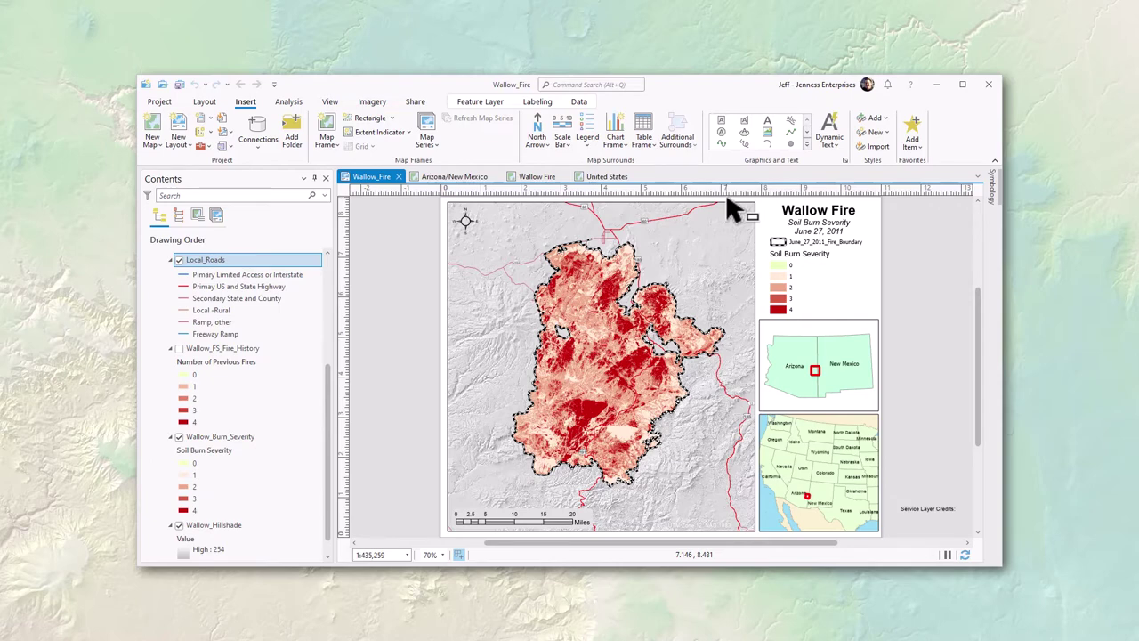
Check which coordinate system the Wallow Fire map uses in the map's properties, starting from the Wallow_Fire layout.
left_click_drag(325, 454, 339, 304)
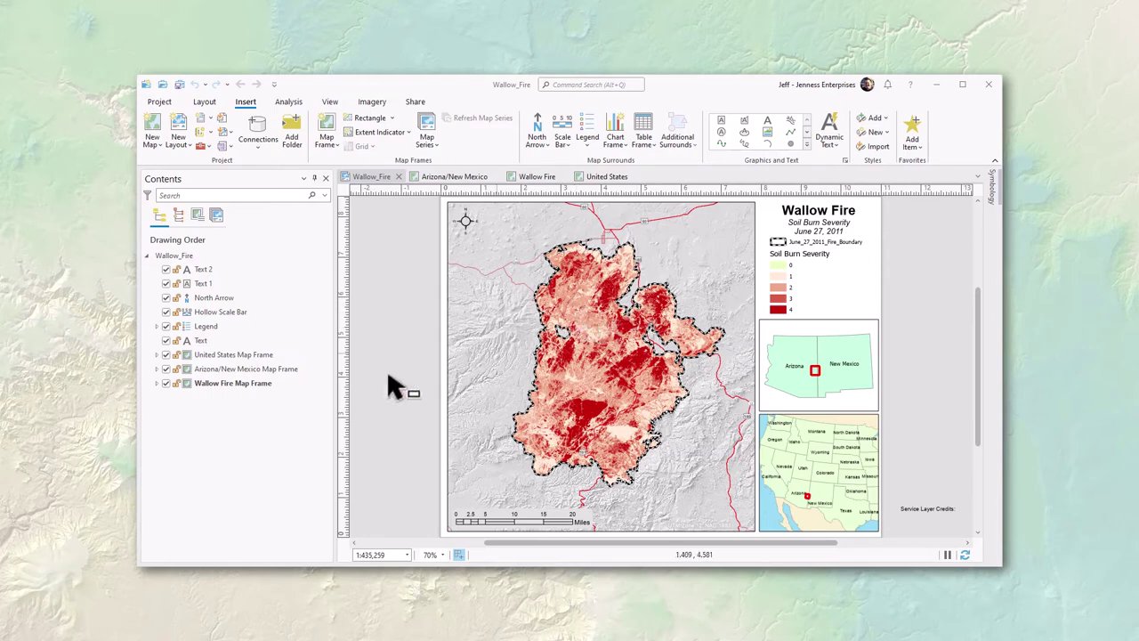
left_click(156, 384)
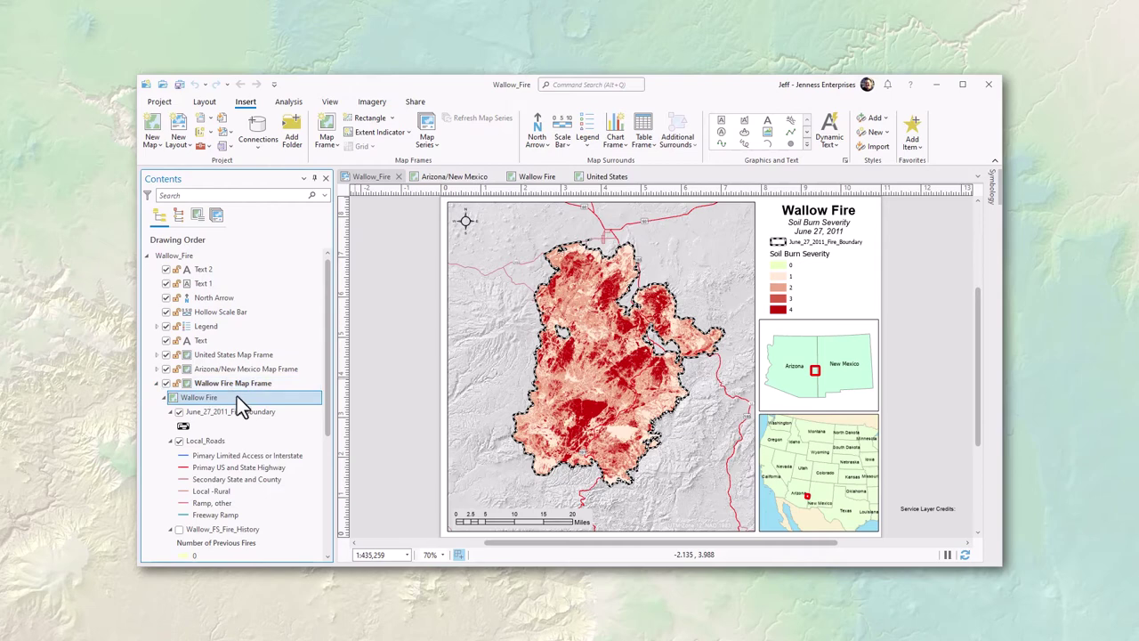
left_click(533, 179)
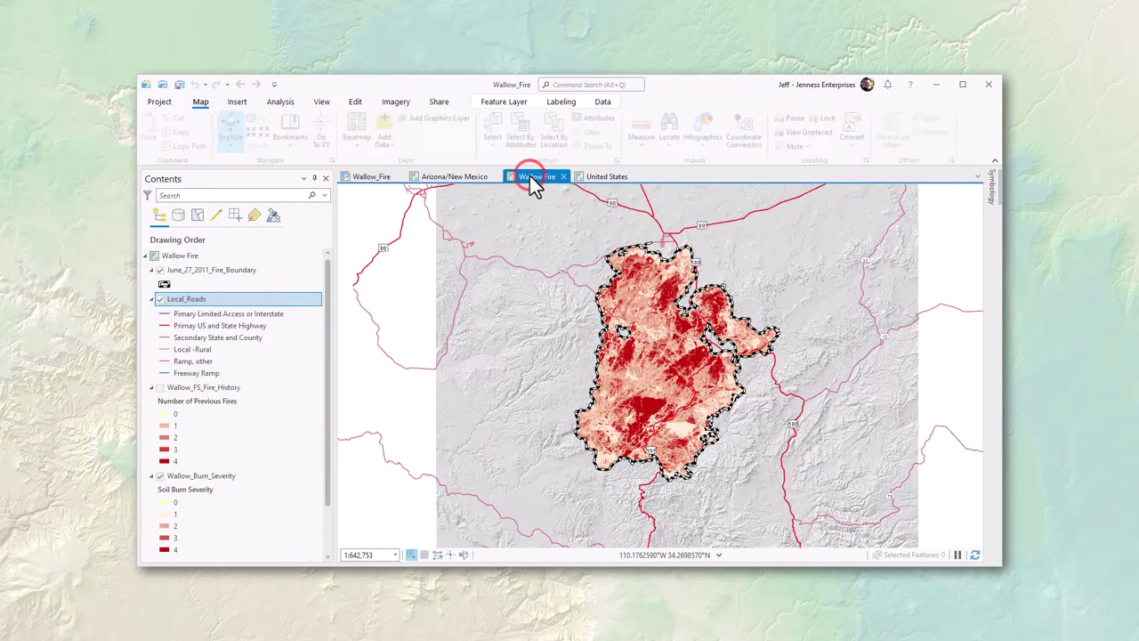
left_click(206, 254)
right_click(207, 254)
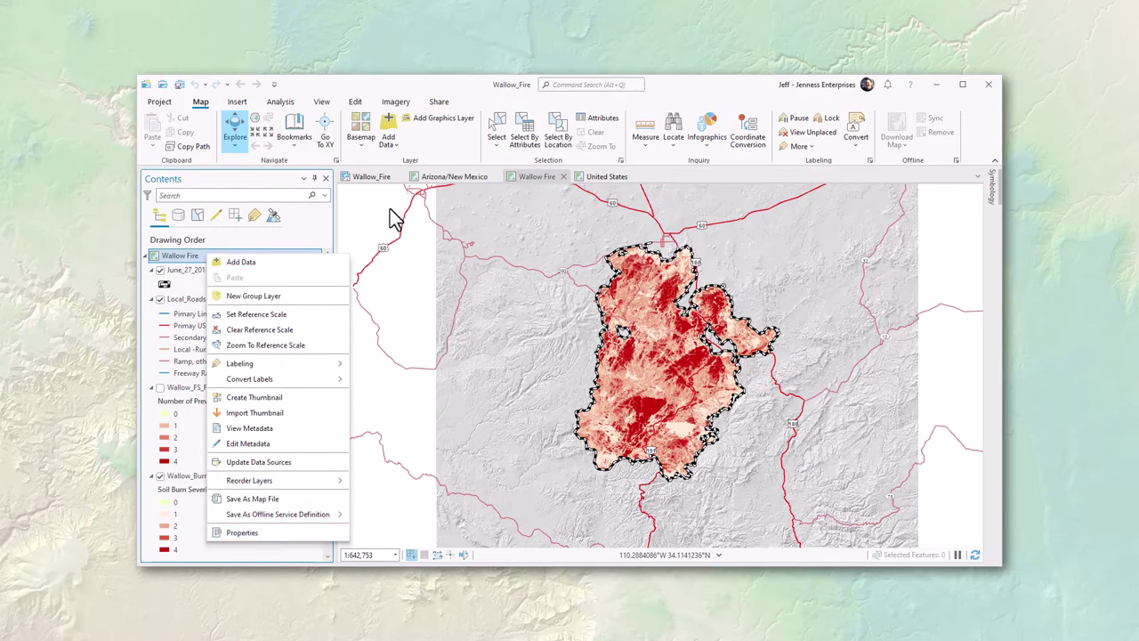
left_click(370, 177)
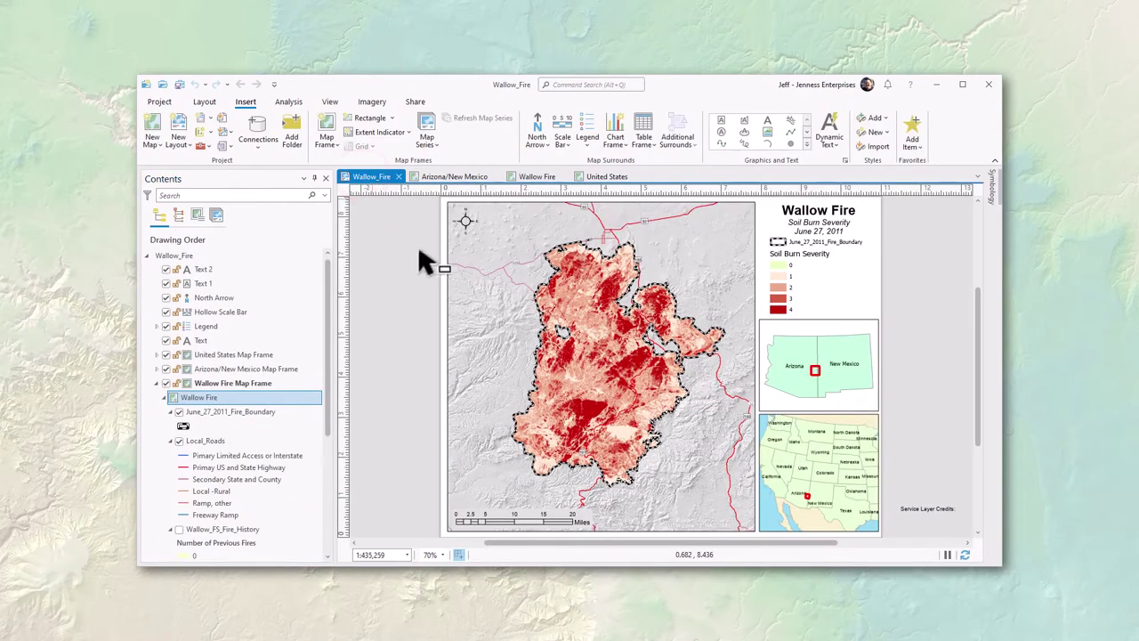
right_click(210, 396)
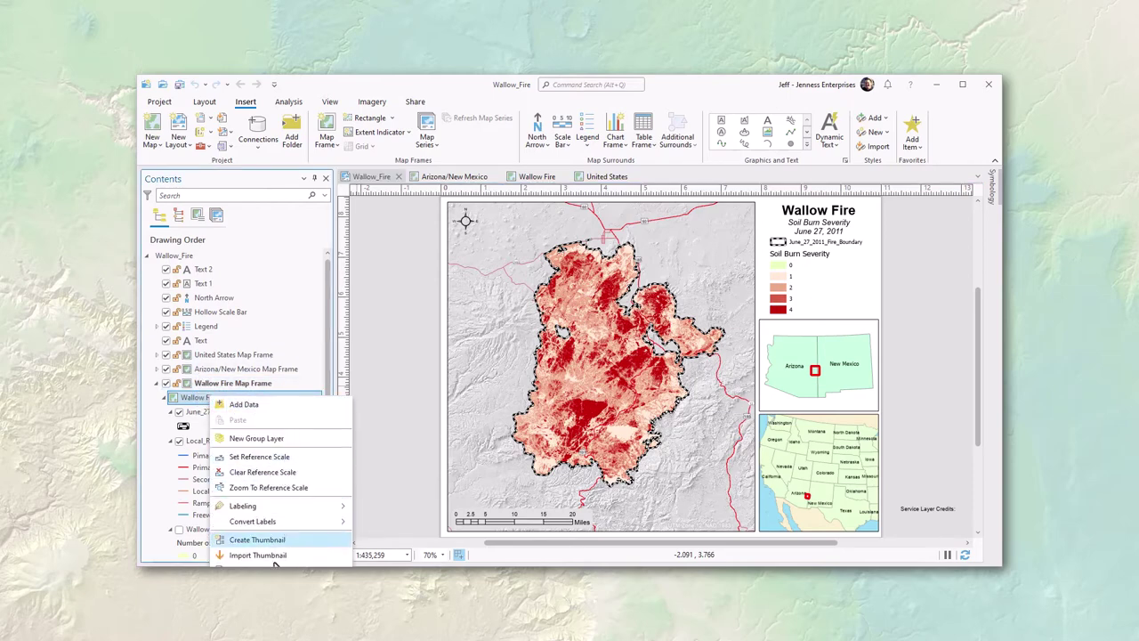
left_click(325, 352)
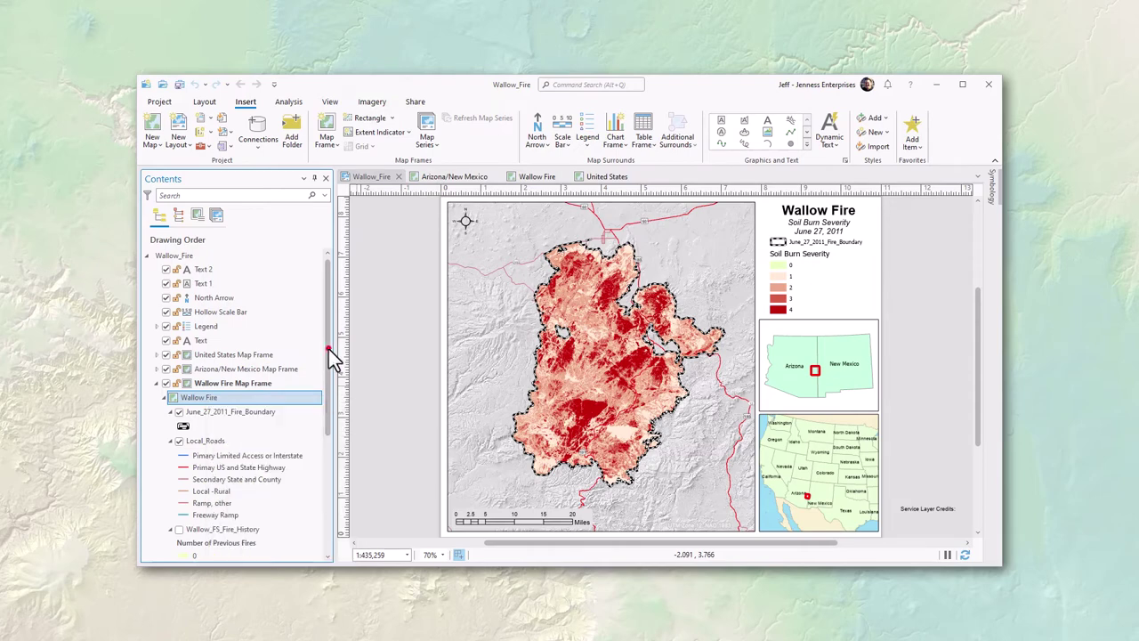
left_click(281, 397)
double_click(280, 397)
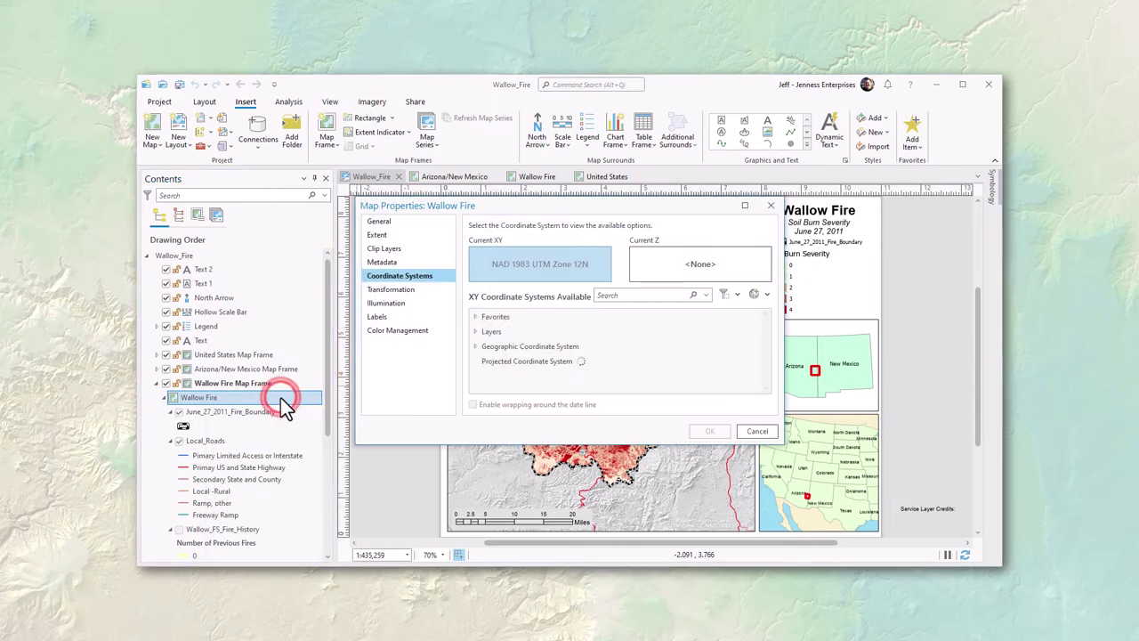
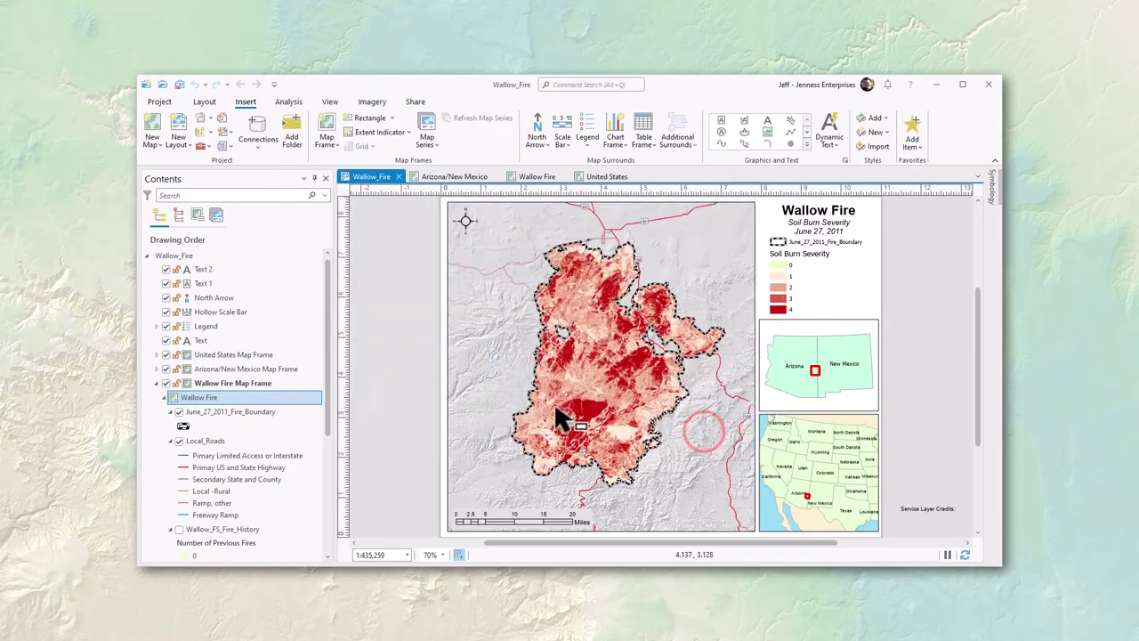
Check which coordinate system the United States map uses in the map's properties, collapsing the Wallow Fire map frame first.
left_click(156, 384)
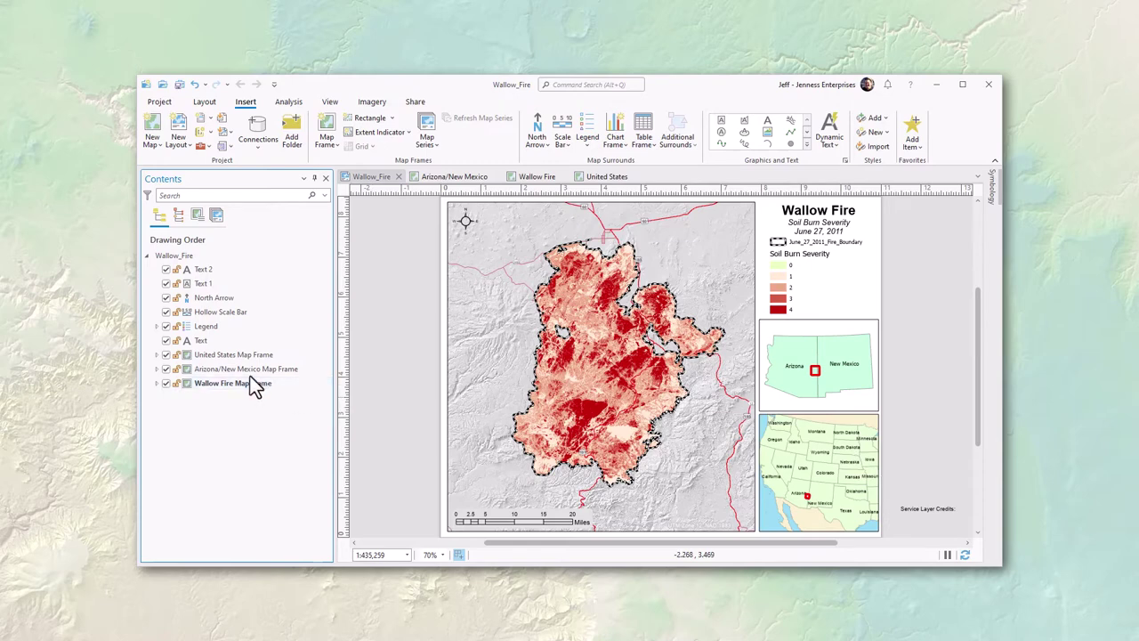
left_click(204, 354)
left_click(157, 355)
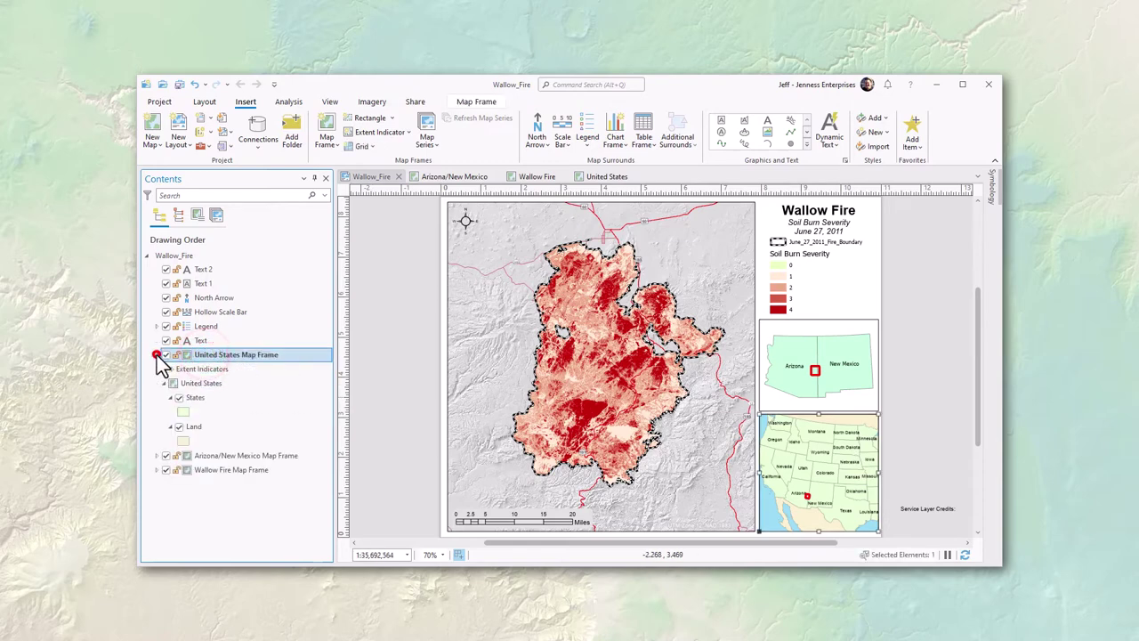
left_click(222, 383)
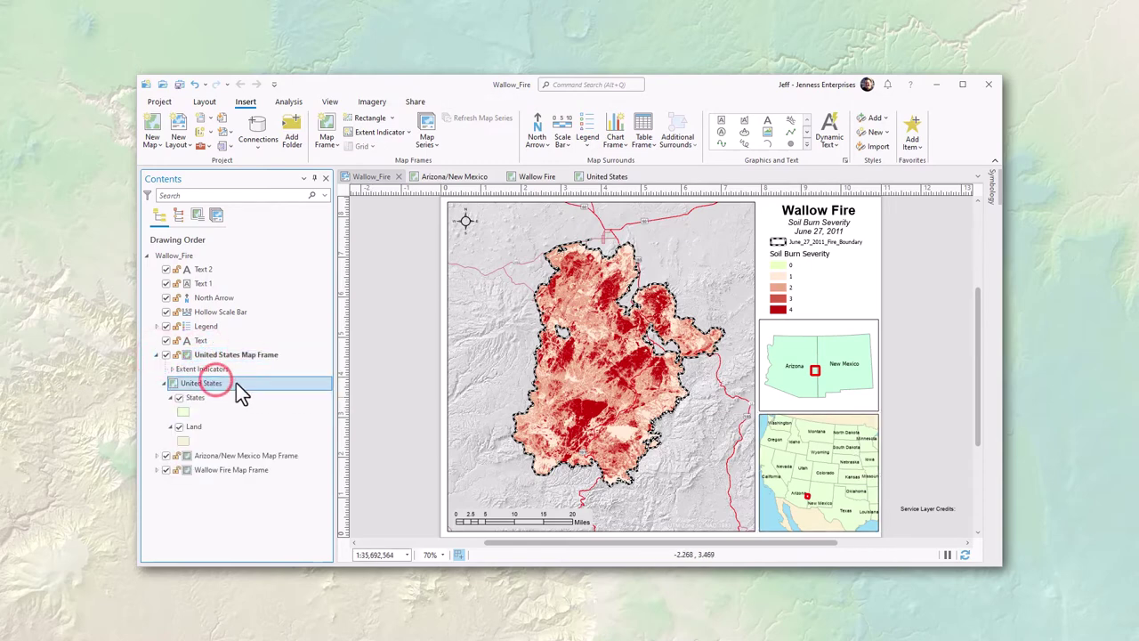
right_click(231, 382)
left_click(227, 383)
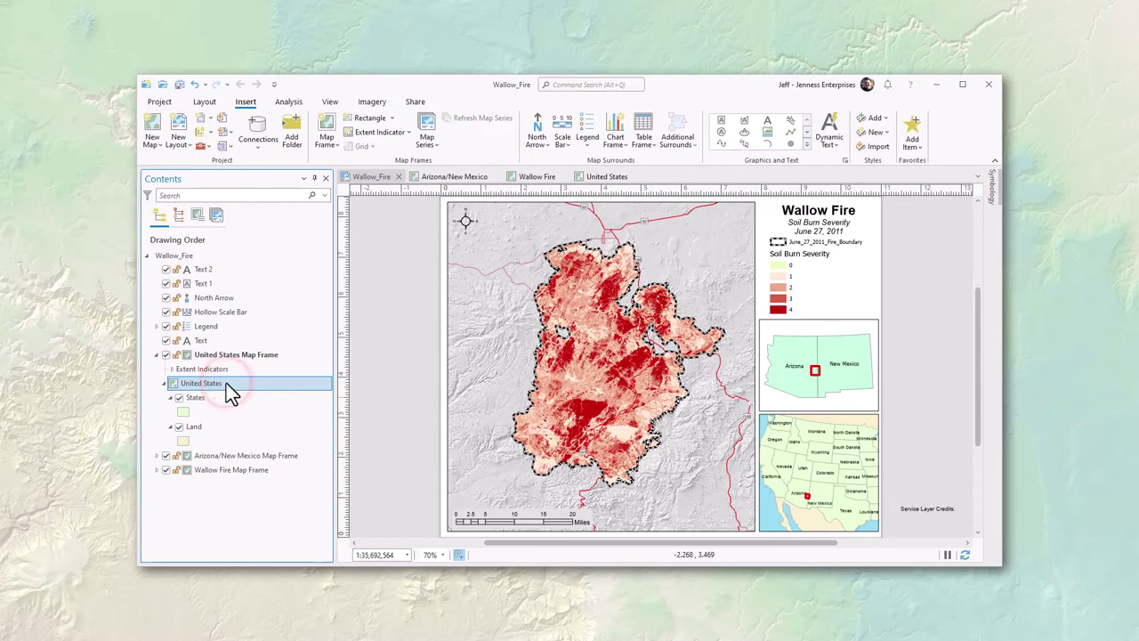
double_click(253, 386)
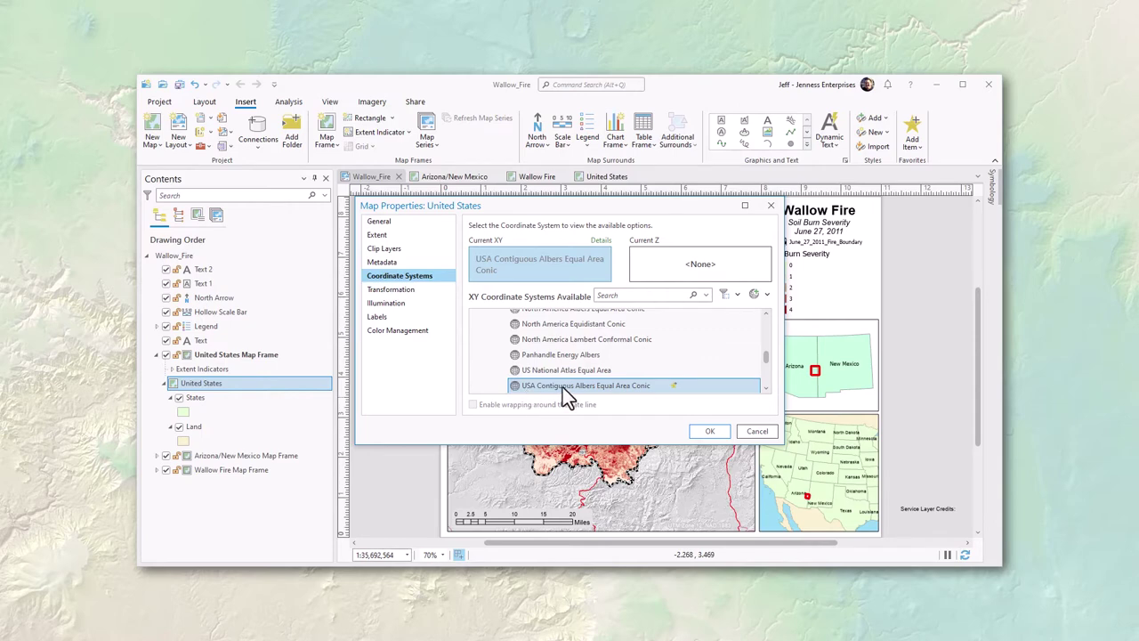
left_click(710, 430)
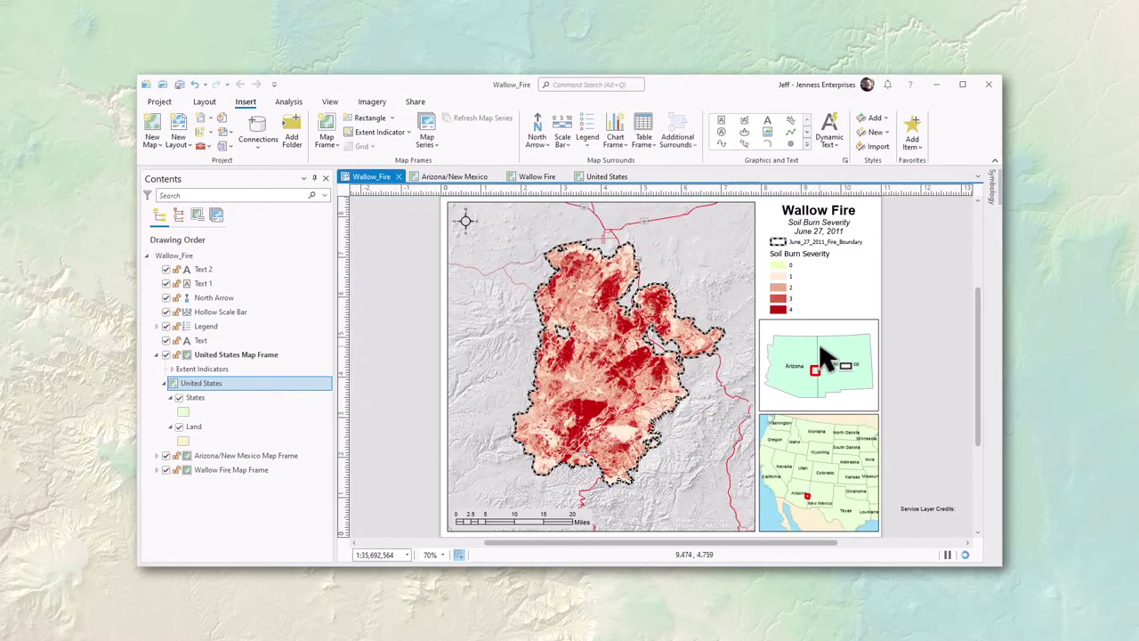
Check which coordinate system the Arizona/New Mexico map uses in the map's properties, collapsing the United States map frame first.
left_click(158, 354)
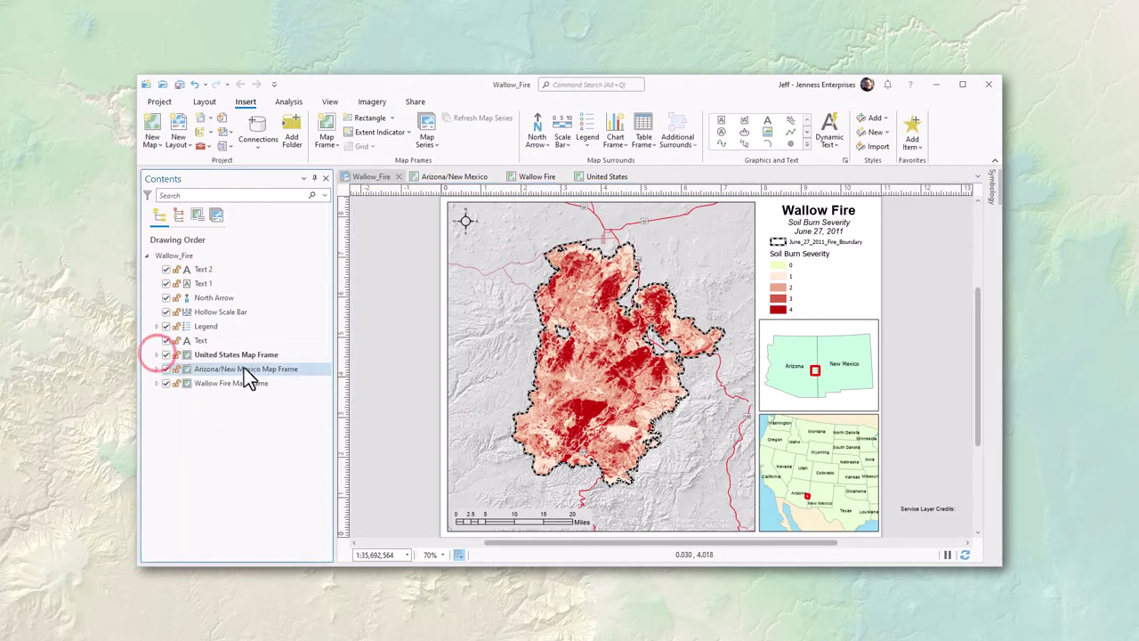
left_click(157, 369)
left_click(233, 398)
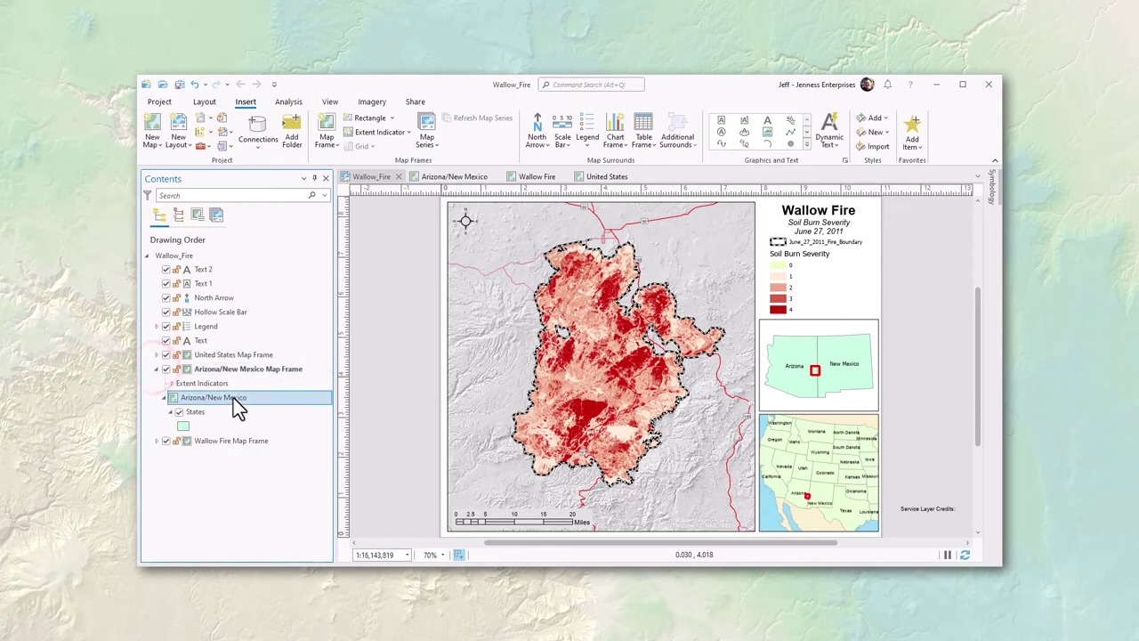
left_click(258, 399)
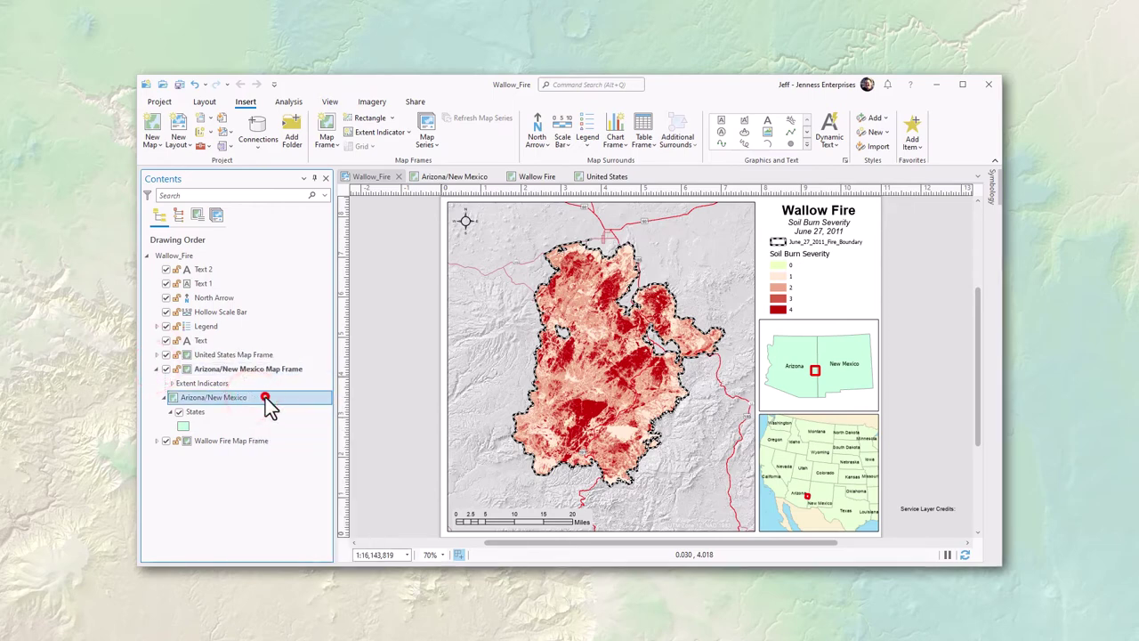
double_click(267, 401)
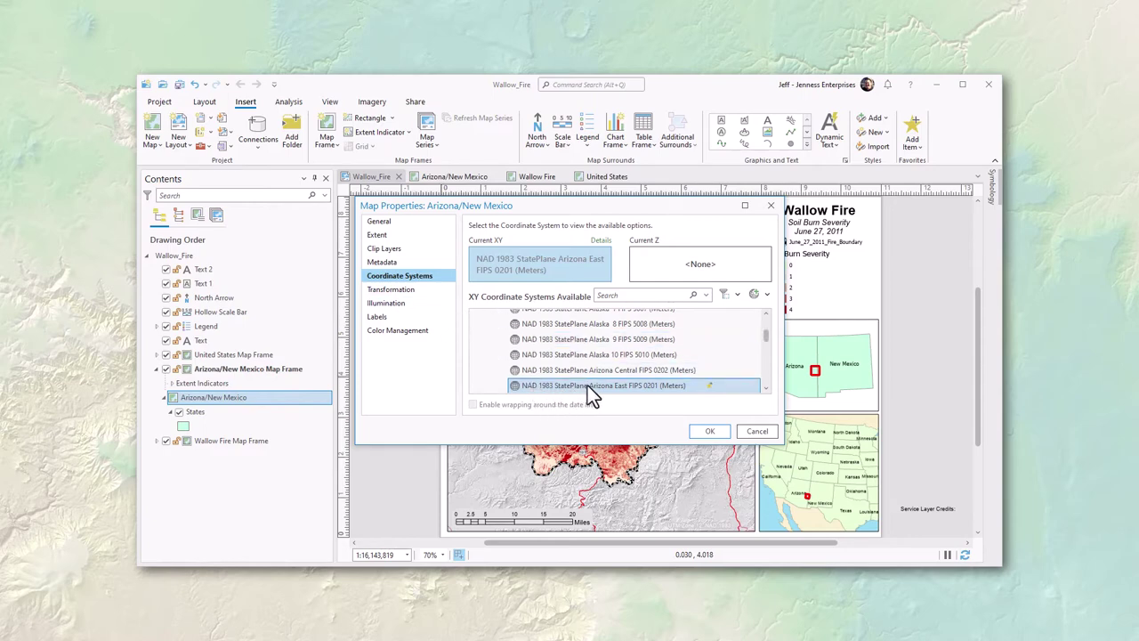
left_click(710, 432)
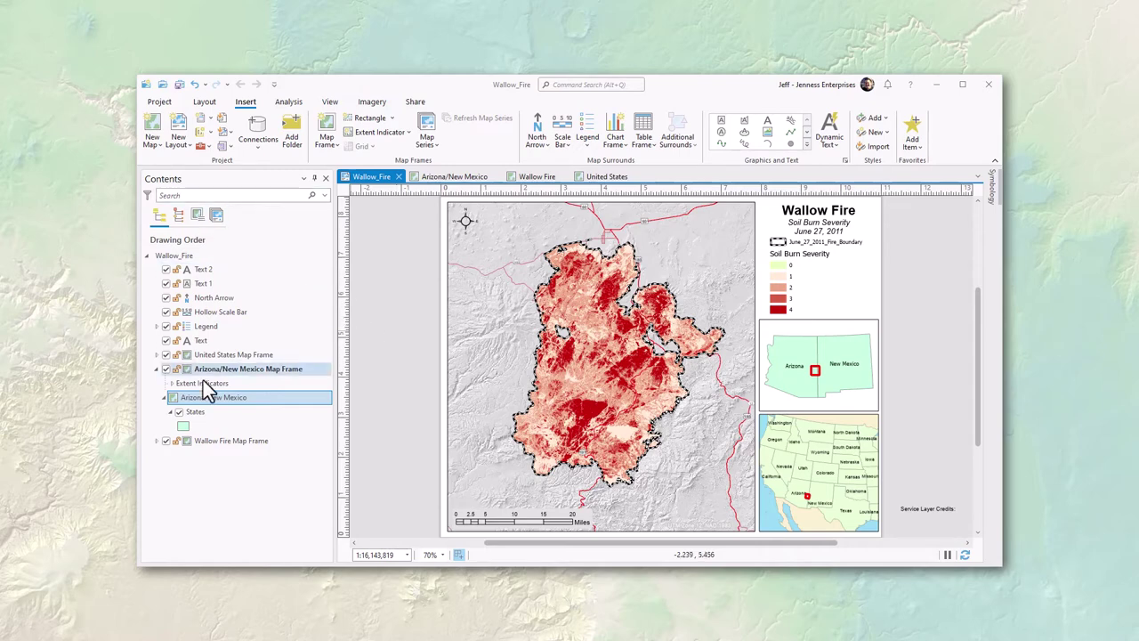
Search the available coordinate systems for Sinusoidal and set the United States map's coordinate system to Sinusoidal (world) in its properties.
left_click(157, 367)
left_click(156, 354)
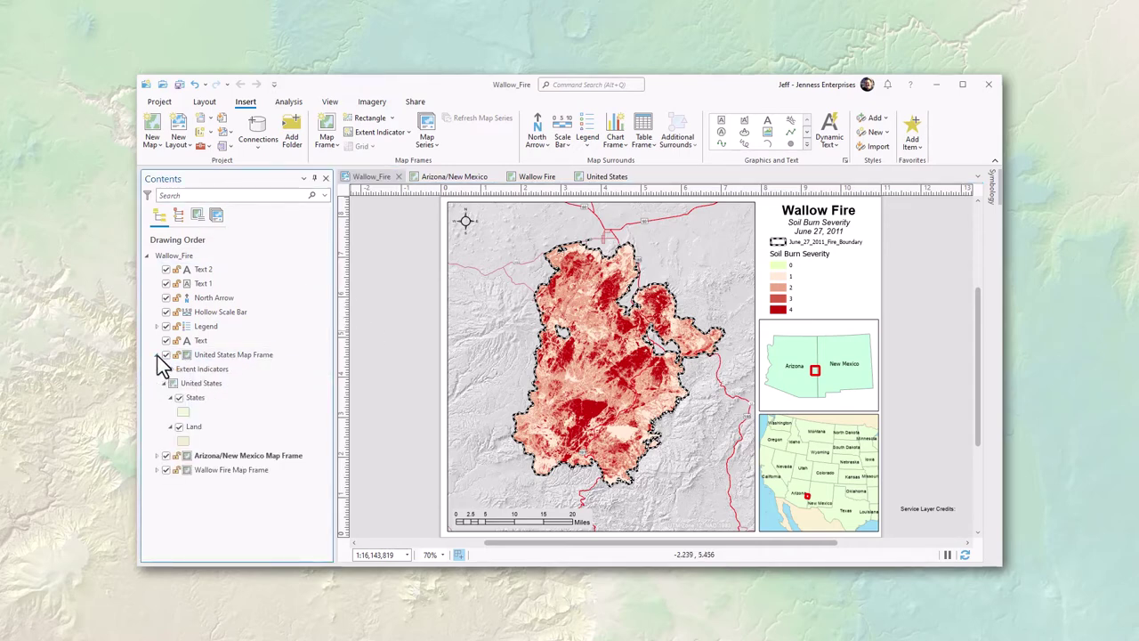
left_click(212, 383)
double_click(267, 381)
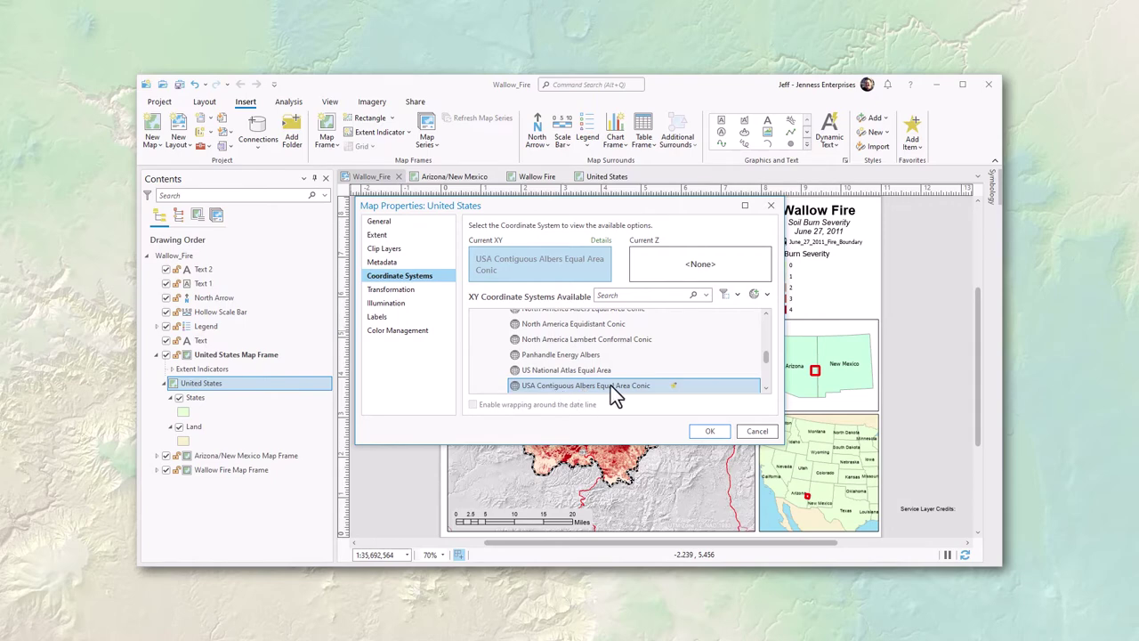
left_click(639, 295)
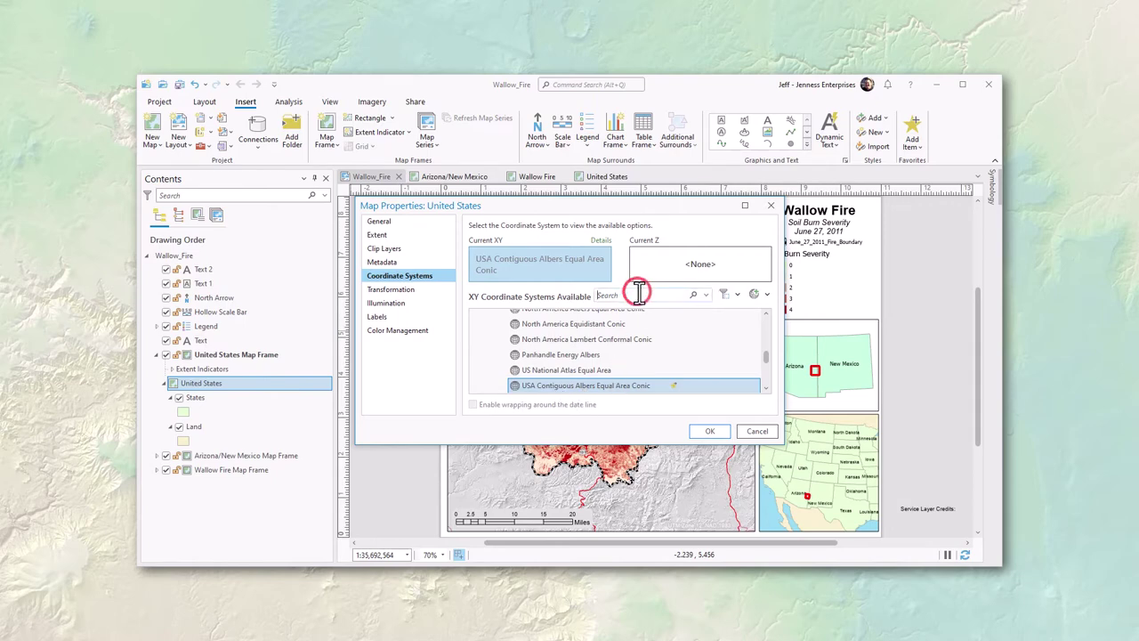
type("S")
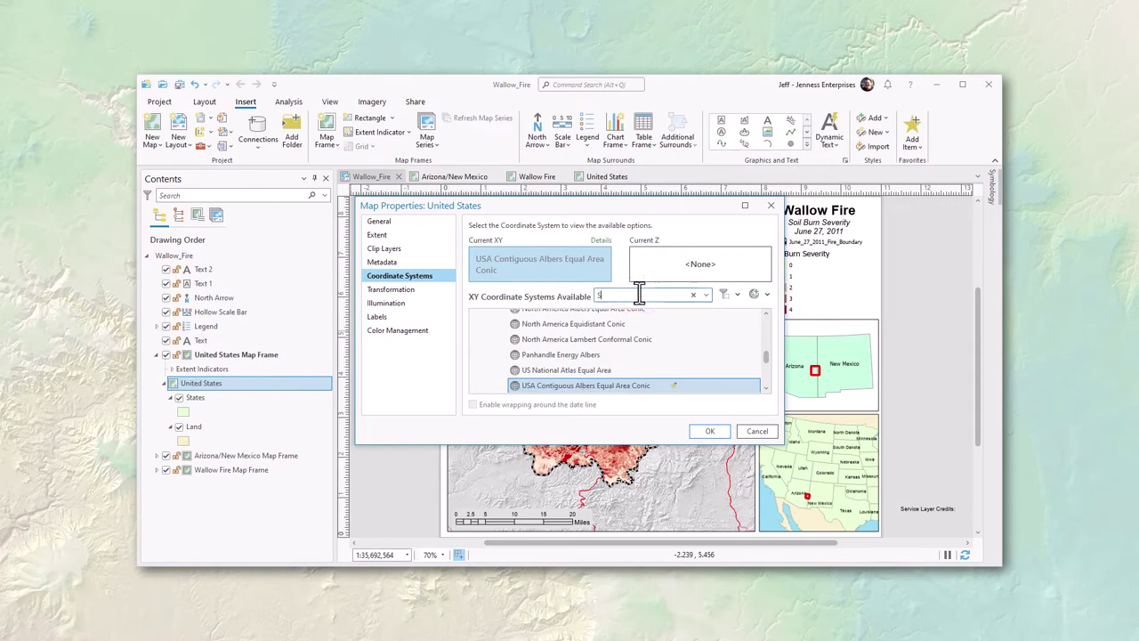
type("inusoidal")
key("Return")
left_click(484, 371)
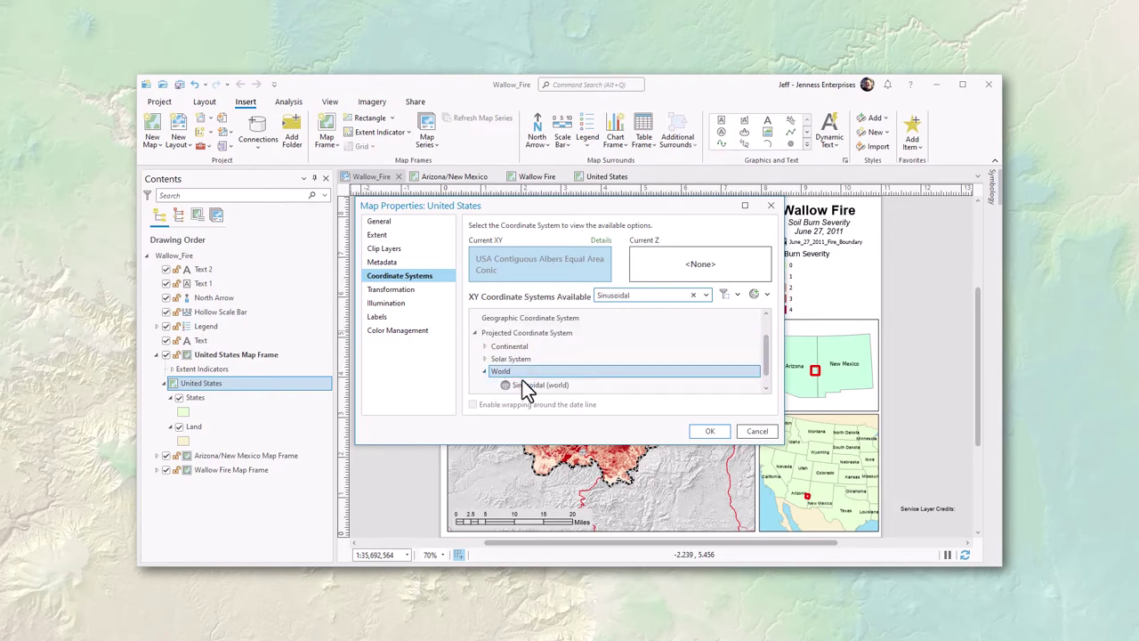
left_click(523, 383)
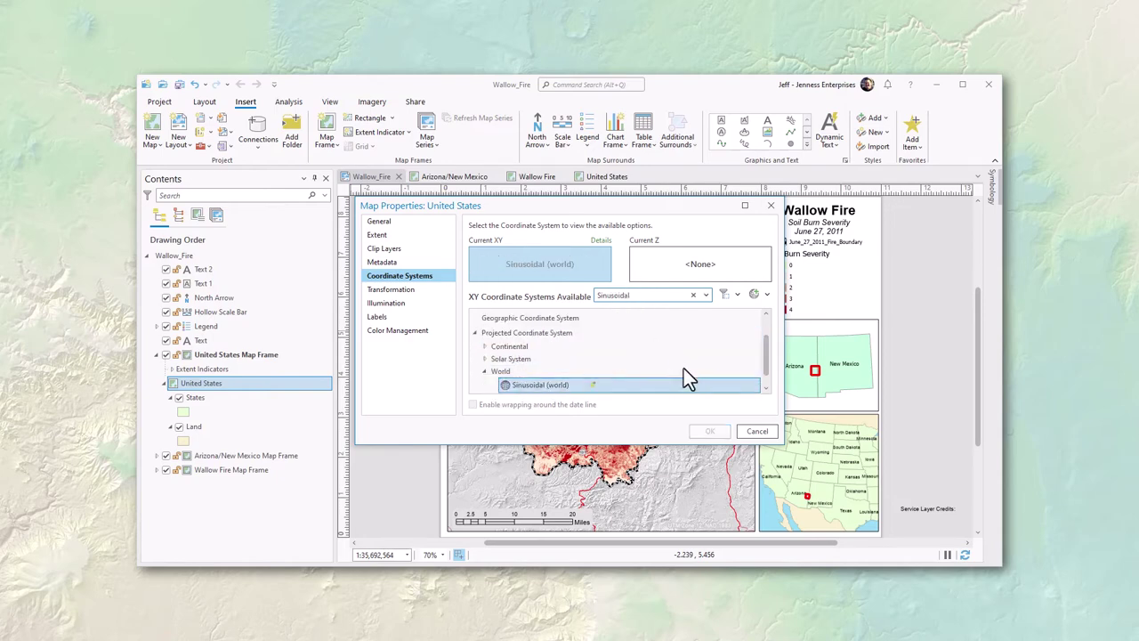
left_click(711, 430)
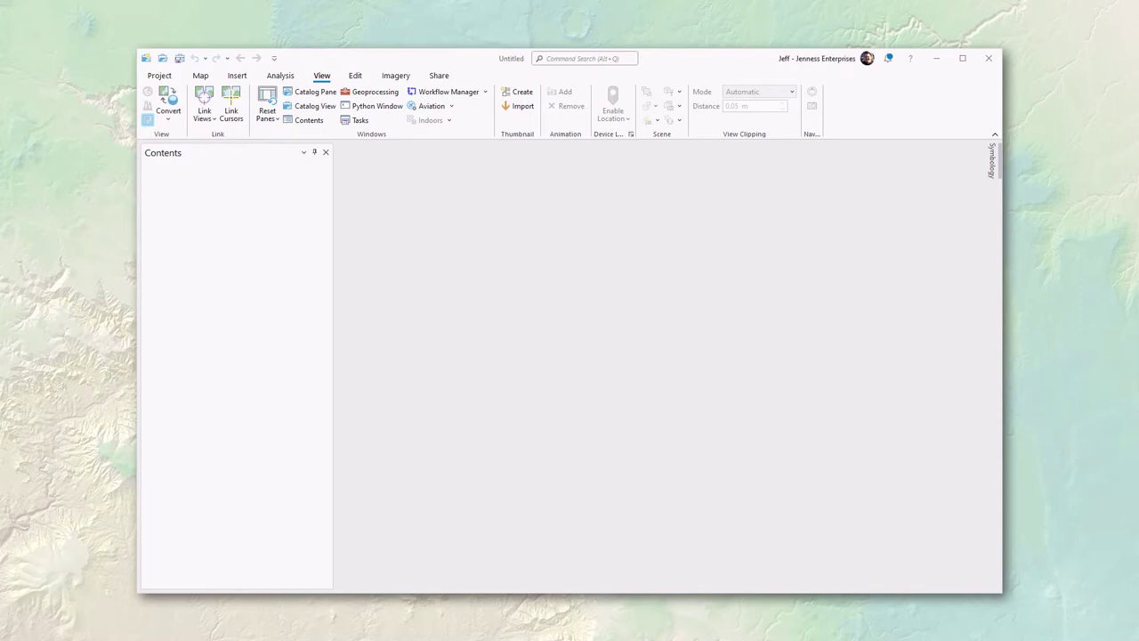
Insert a new blank map into the project.
left_click(238, 76)
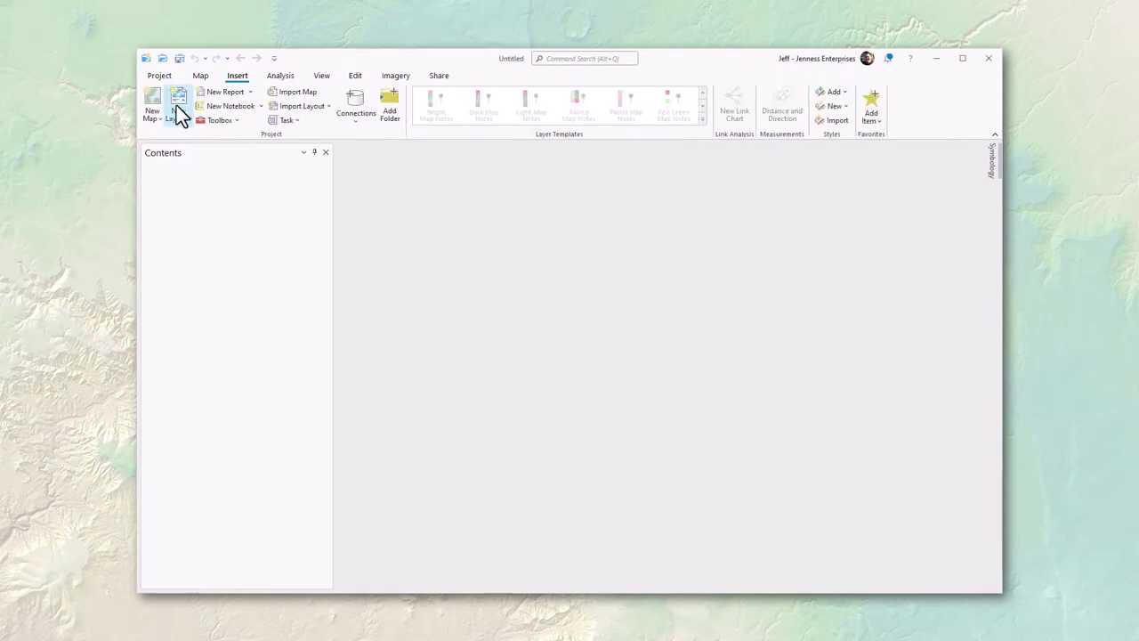
left_click(158, 112)
left_click(182, 143)
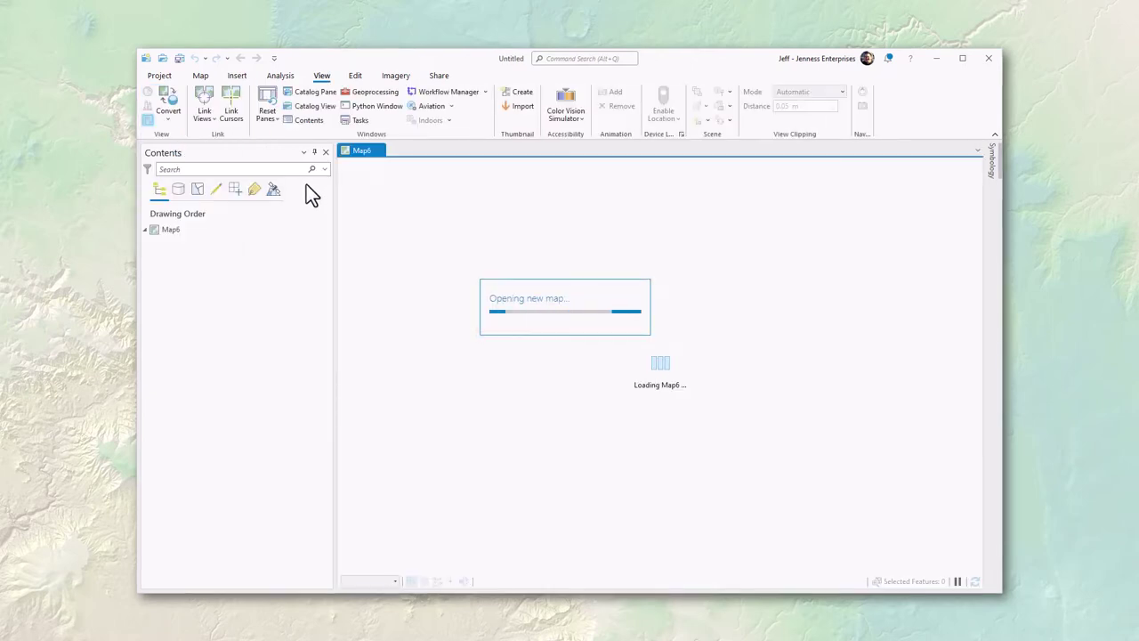
Check which coordinate system the empty Map6 uses by default in its map properties, leaving the settings as they are.
right_click(194, 231)
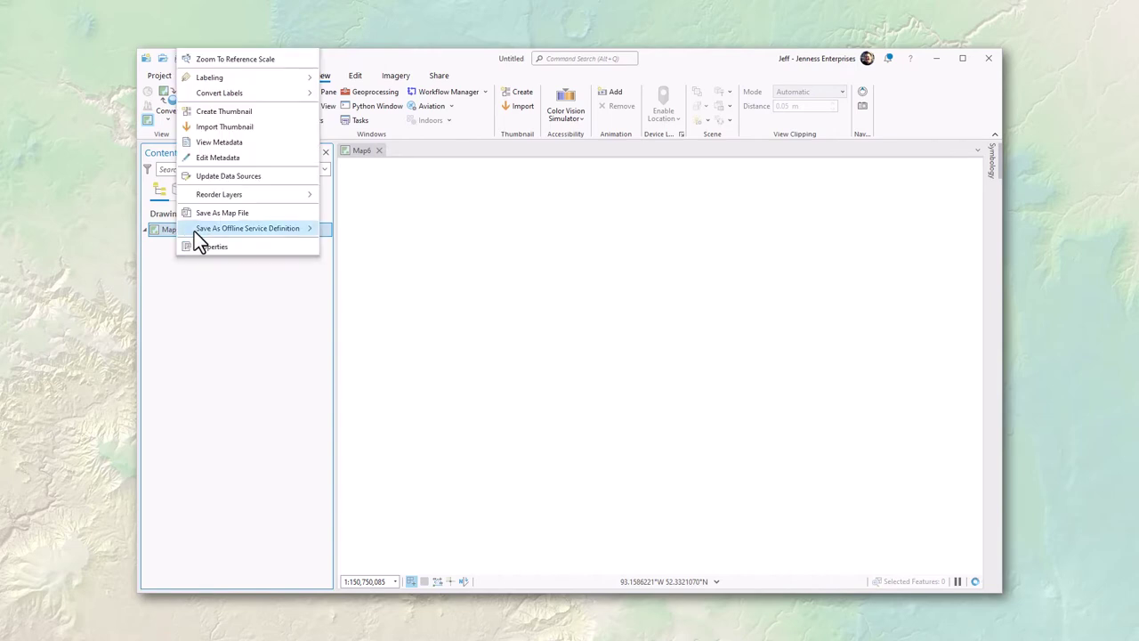
left_click(199, 245)
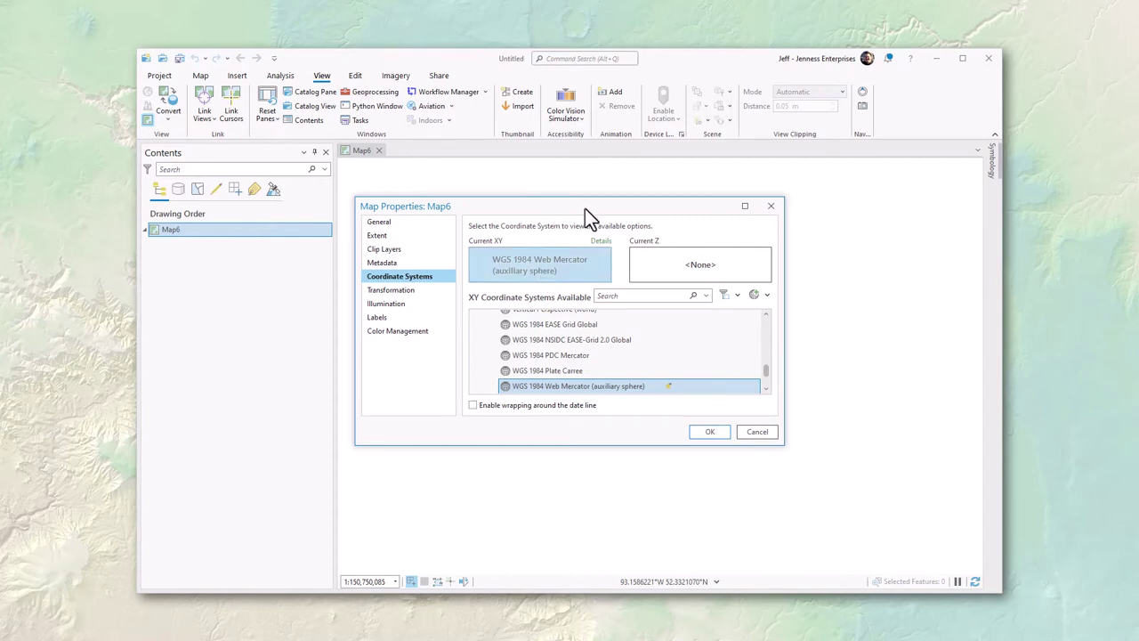
left_click(767, 434)
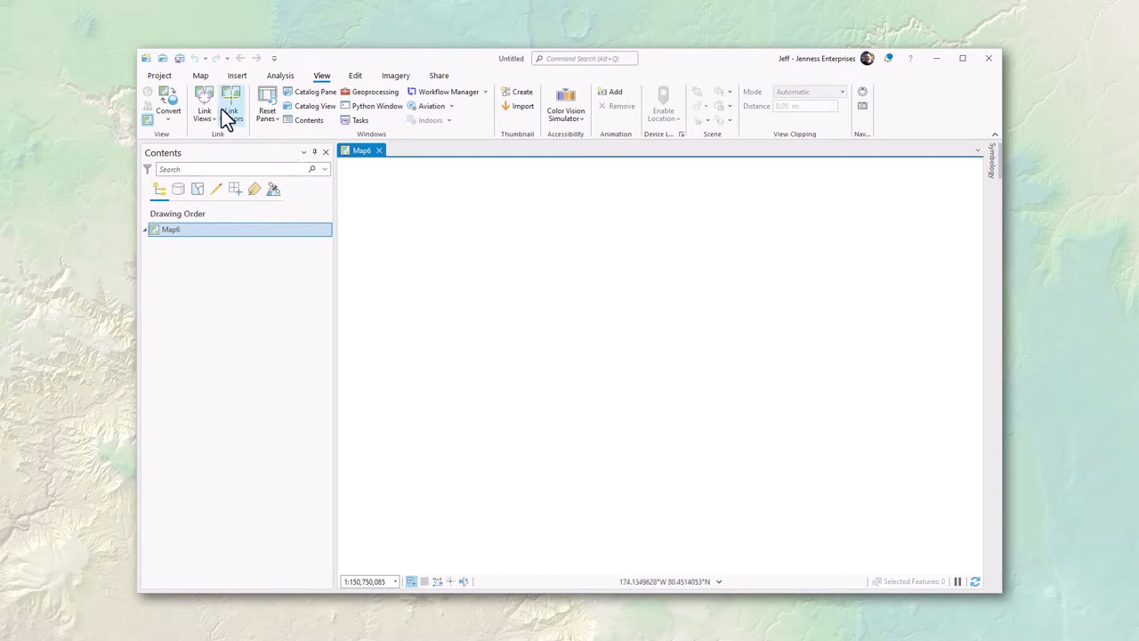
Review the custom basemap choices and spatial reference options for new maps and scenes in the application options, returning the basemap to None.
left_click(158, 76)
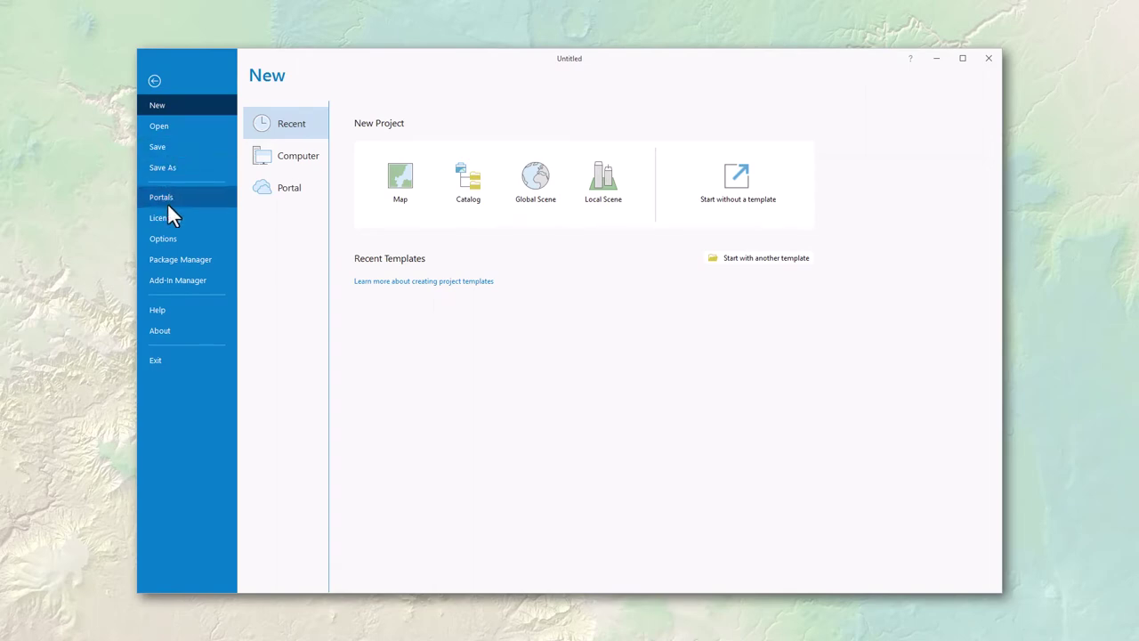
left_click(163, 238)
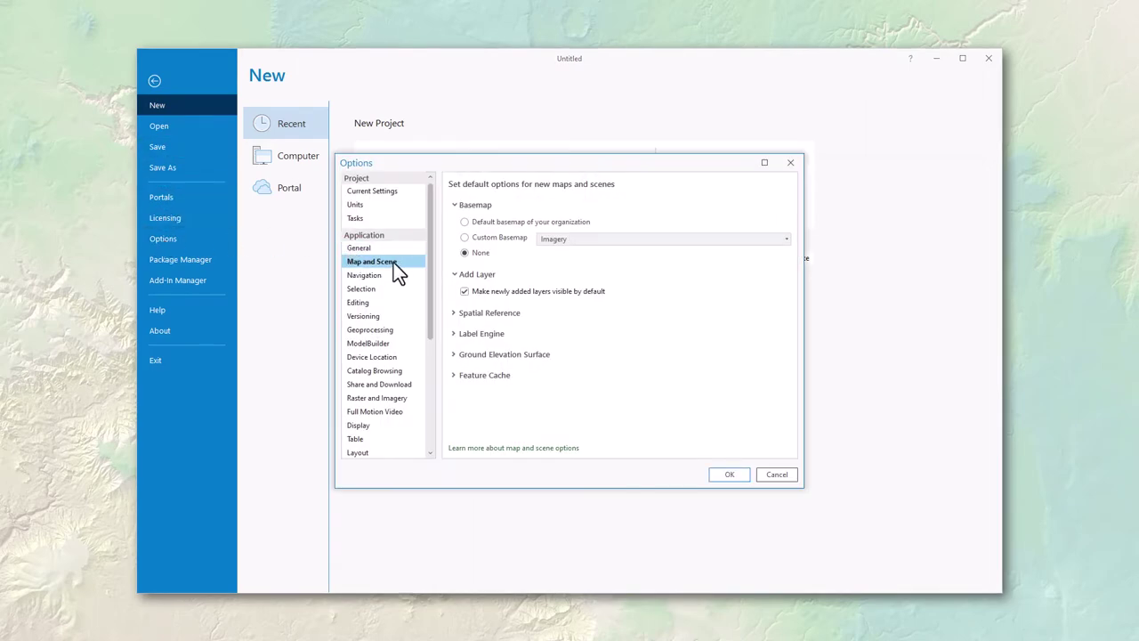
left_click(464, 236)
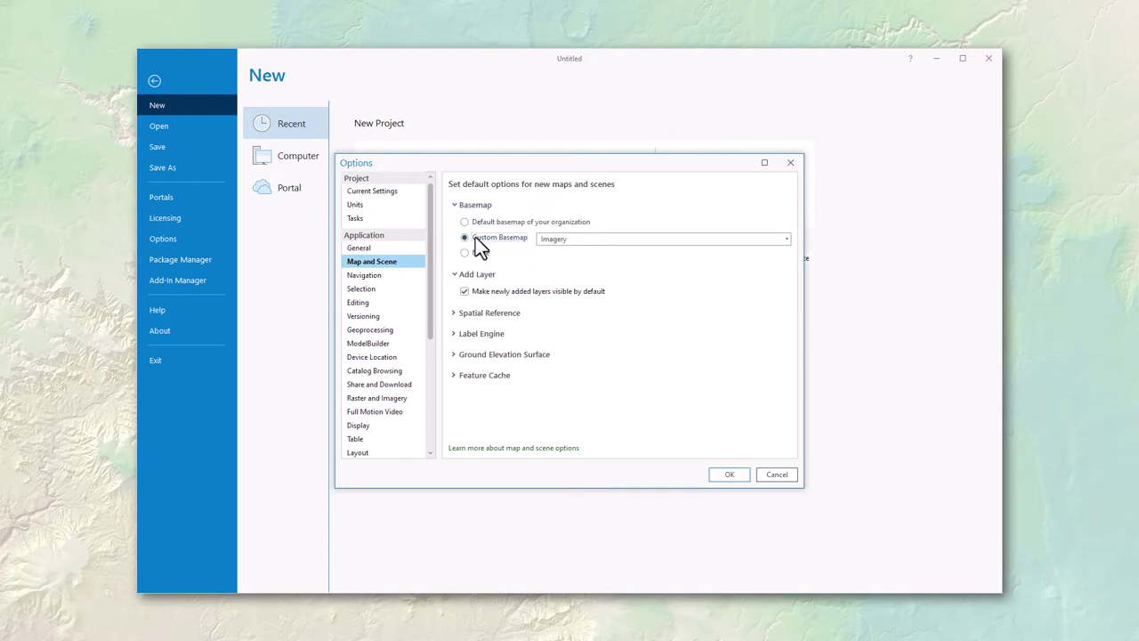
left_click(784, 237)
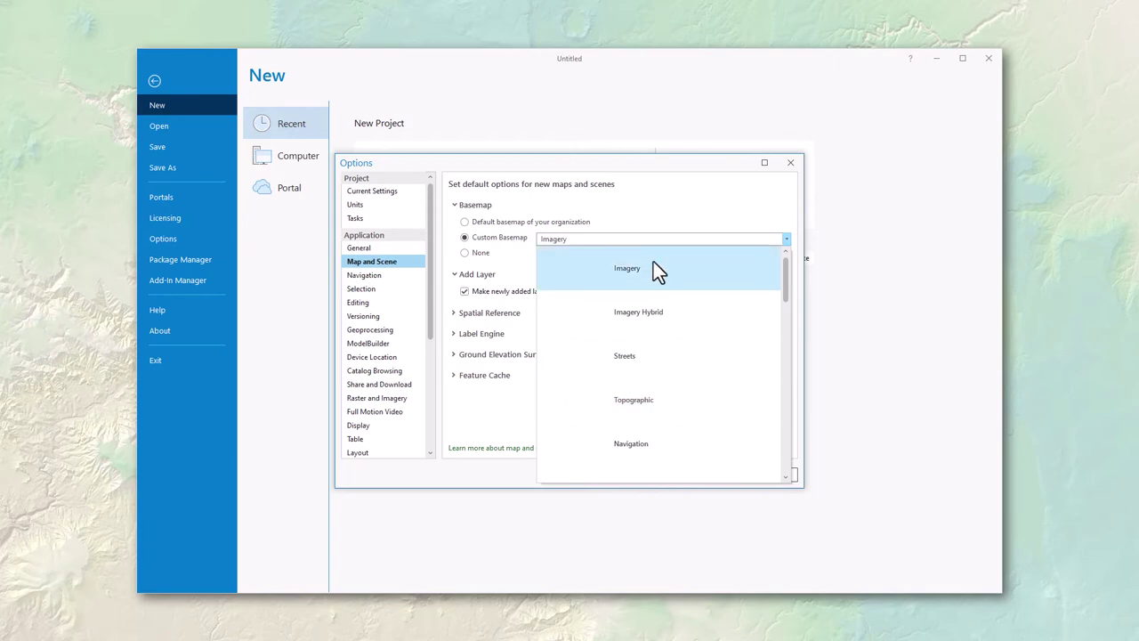
left_click(464, 253)
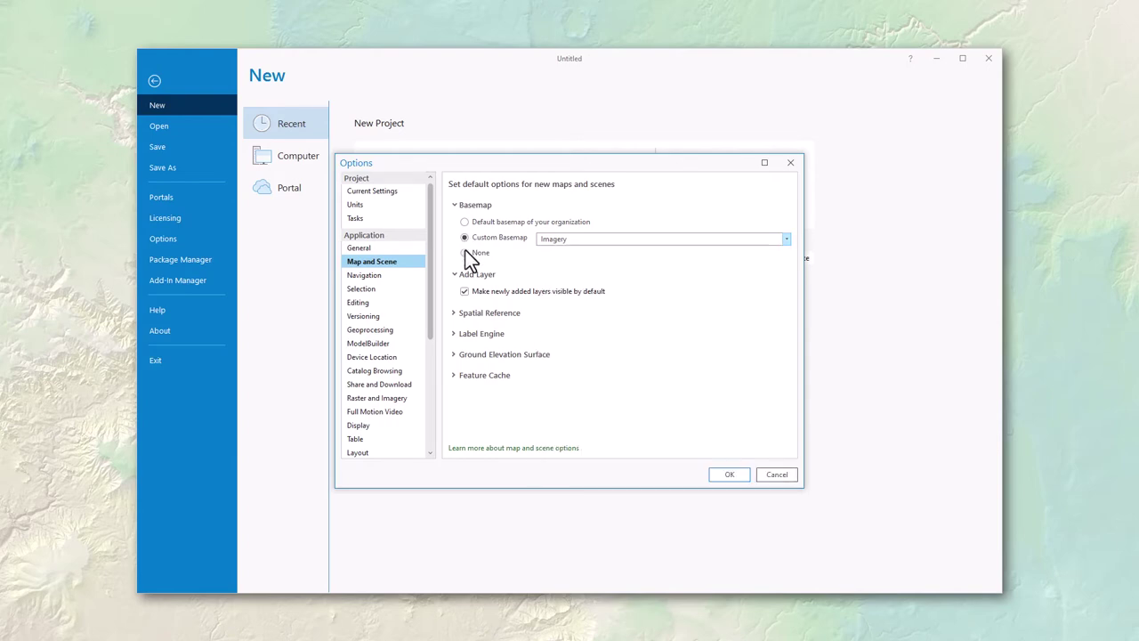
left_click(465, 253)
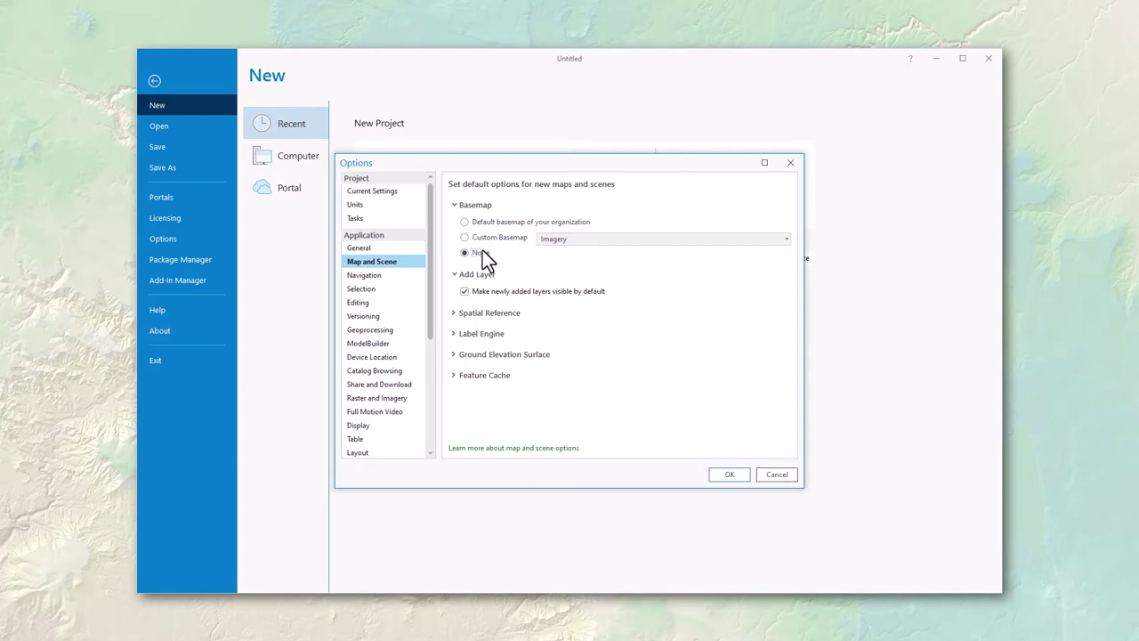
left_click(454, 313)
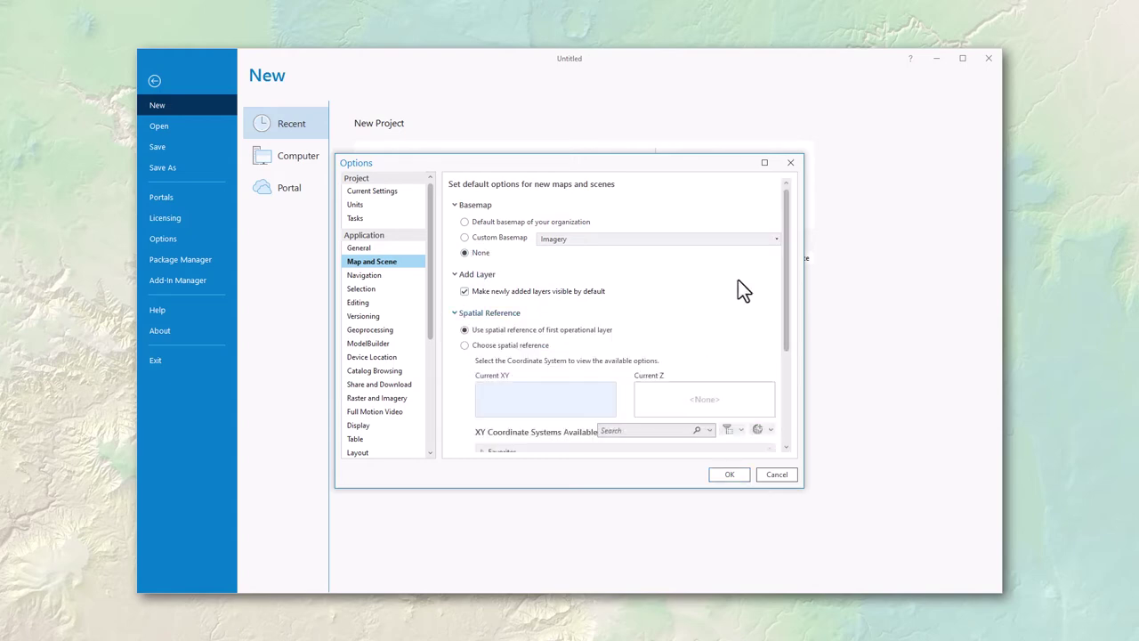
left_click_drag(787, 280, 787, 348)
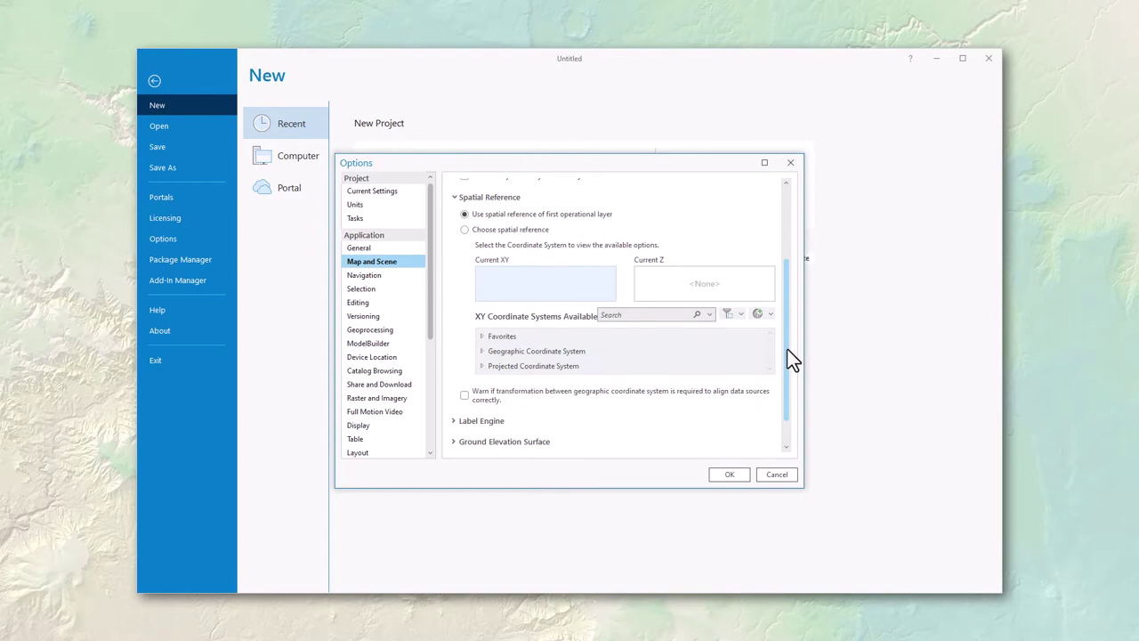
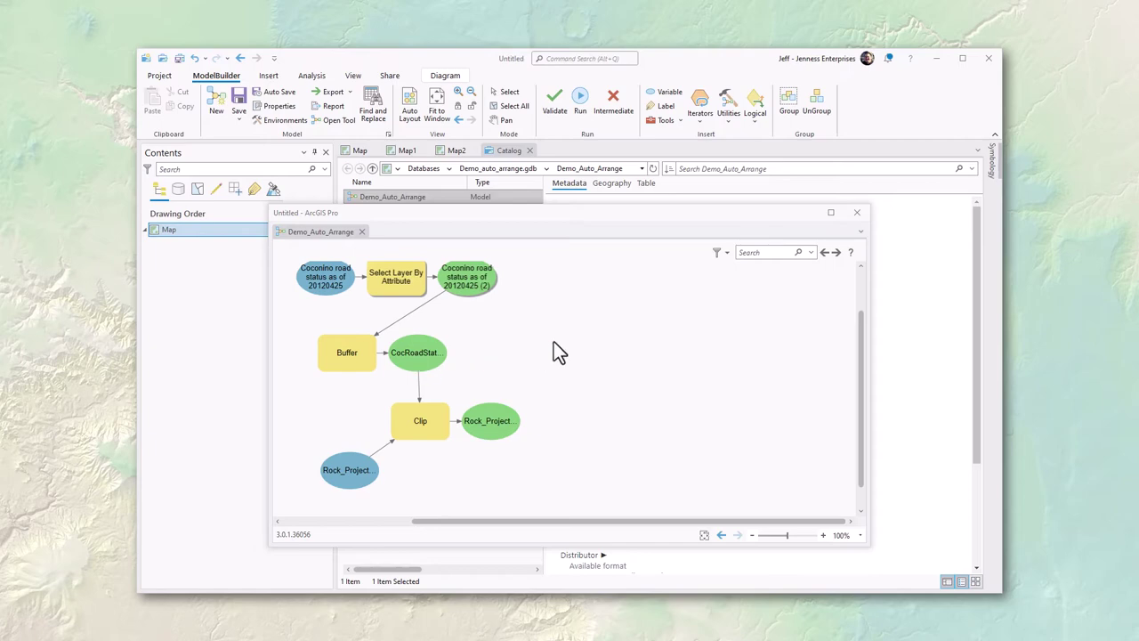
Apply Auto Layout to the Demo_Auto_Arrange model diagram.
left_click_drag(859, 389, 859, 374)
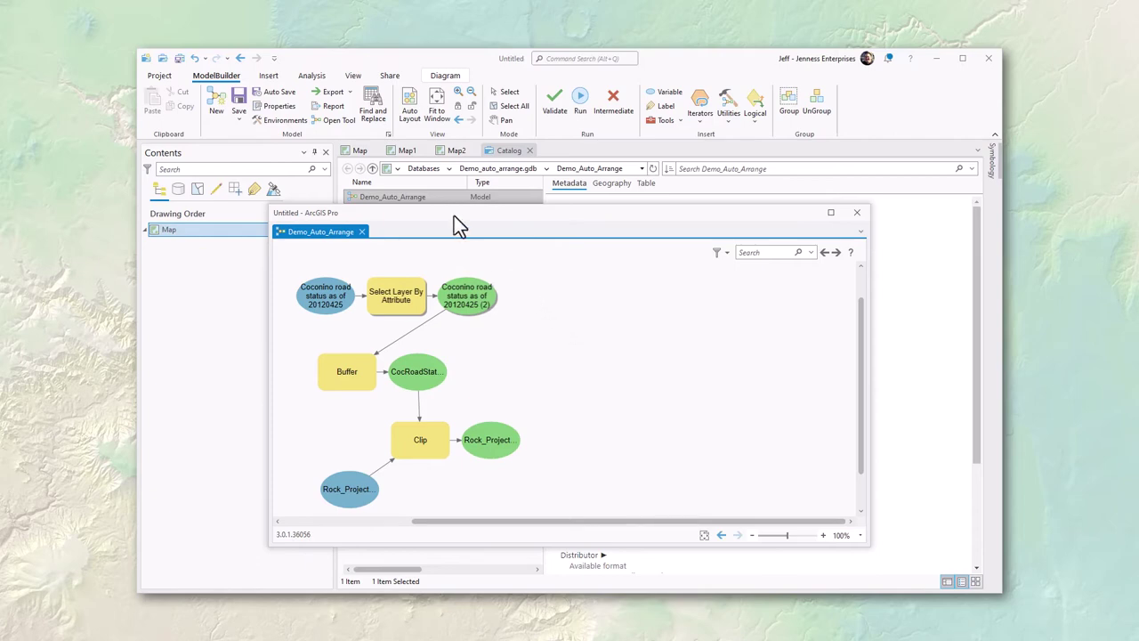
left_click(407, 114)
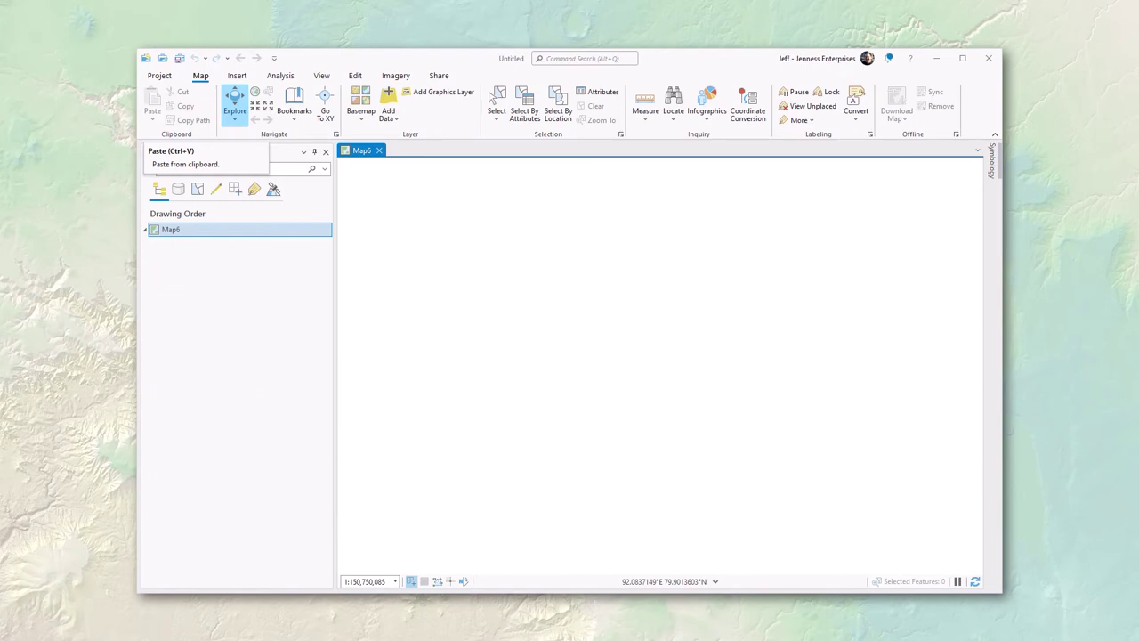
Add the NatGeo_World_Map service from the project's server.arcgisonline.com connection to Map6.
left_click(389, 119)
left_click(423, 147)
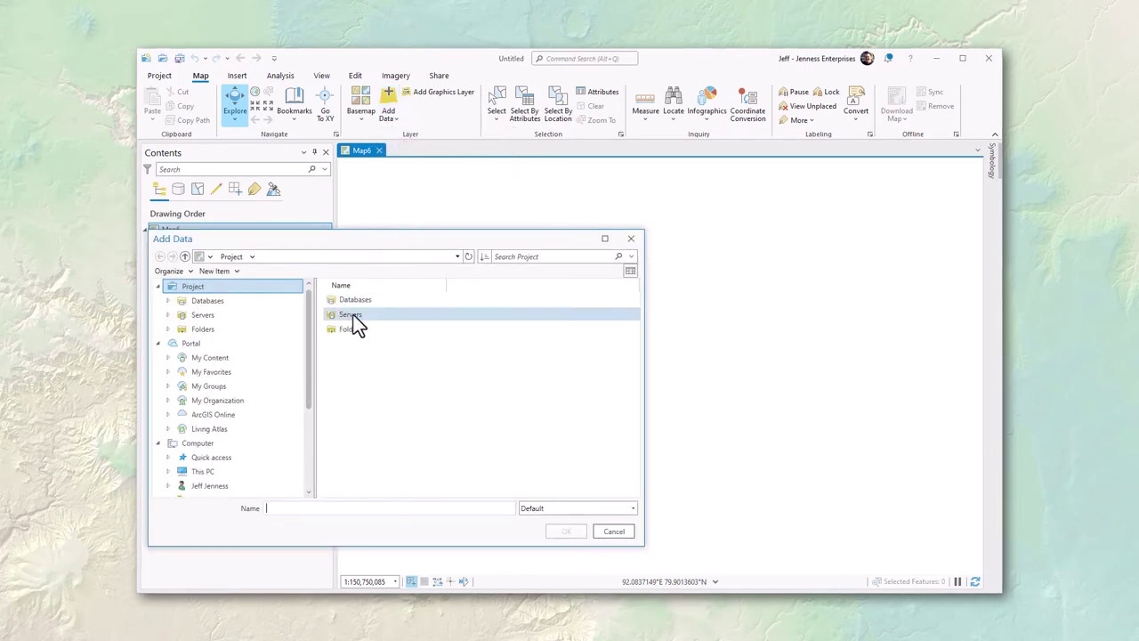
left_click(167, 315)
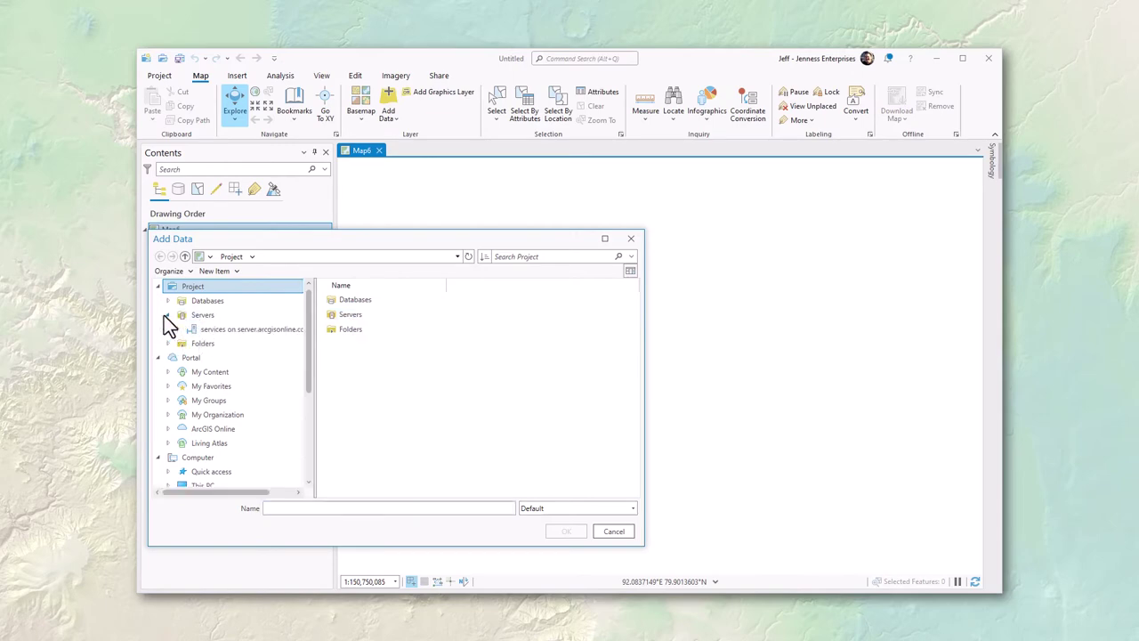
left_click(201, 315)
left_click(214, 330)
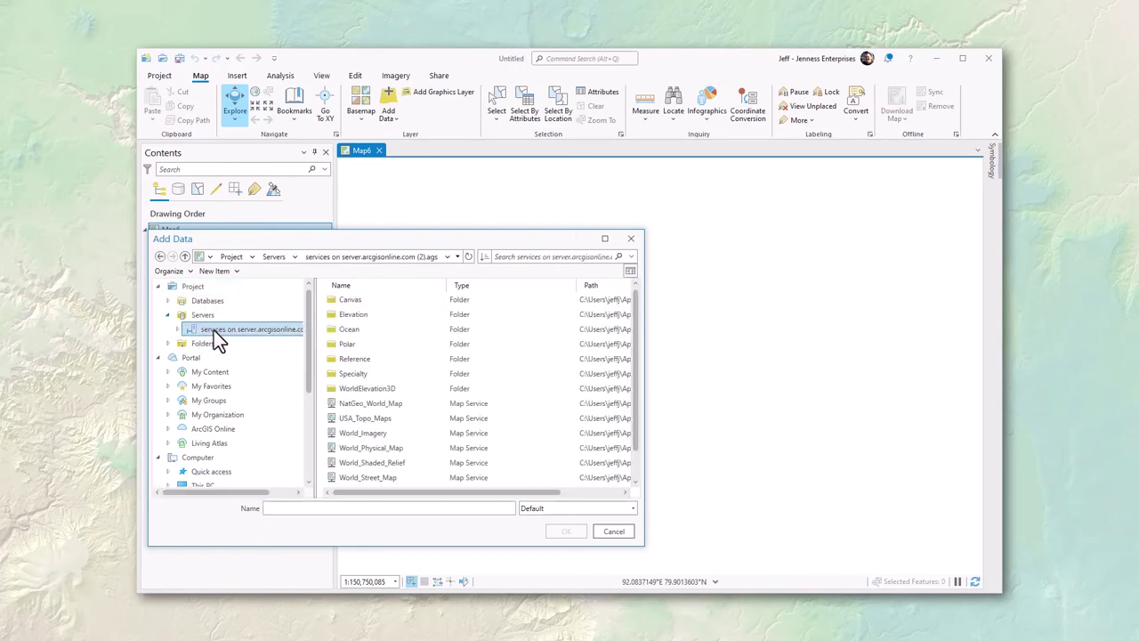
left_click(378, 403)
left_click(431, 433, "ctrl")
left_click(566, 532)
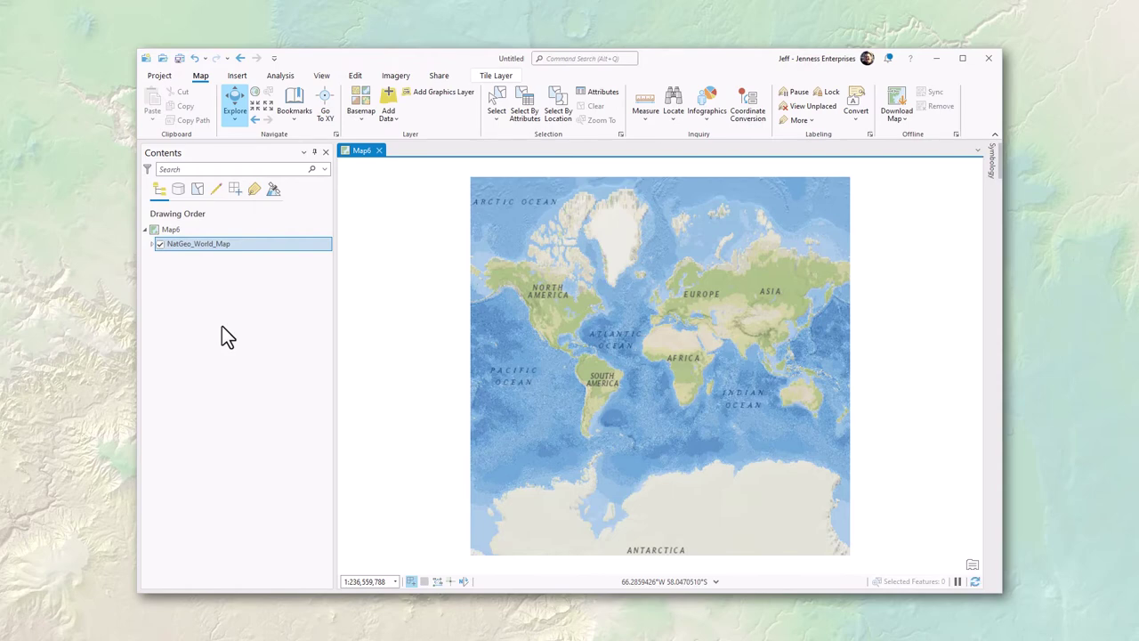
Check Map6's coordinate system and its details in the map properties.
right_click(179, 230)
left_click(201, 242)
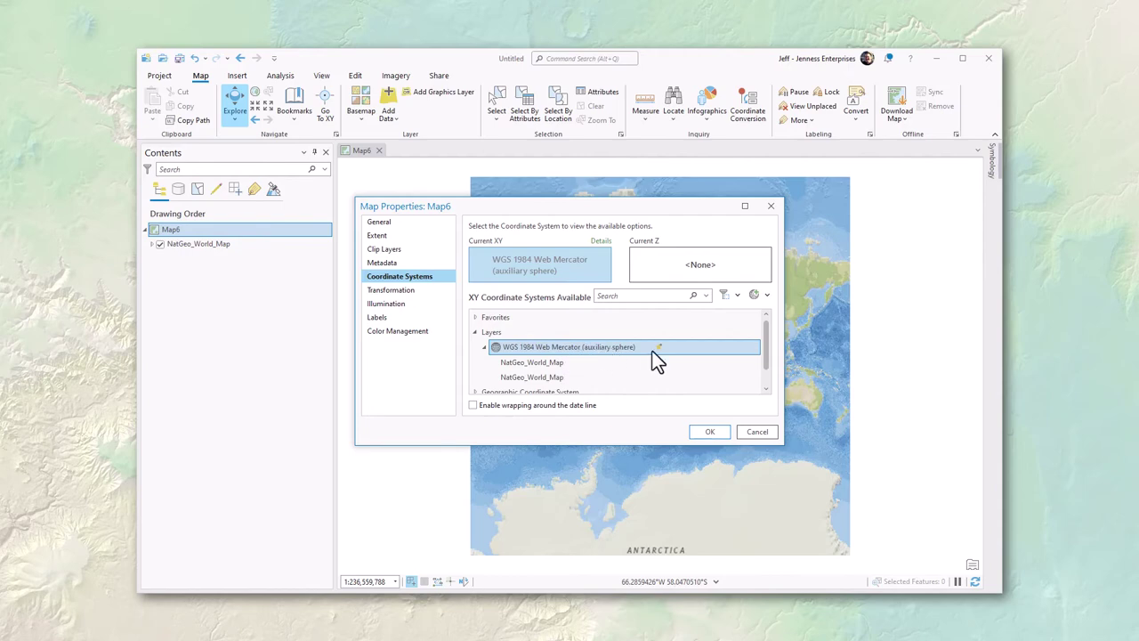
left_click(602, 242)
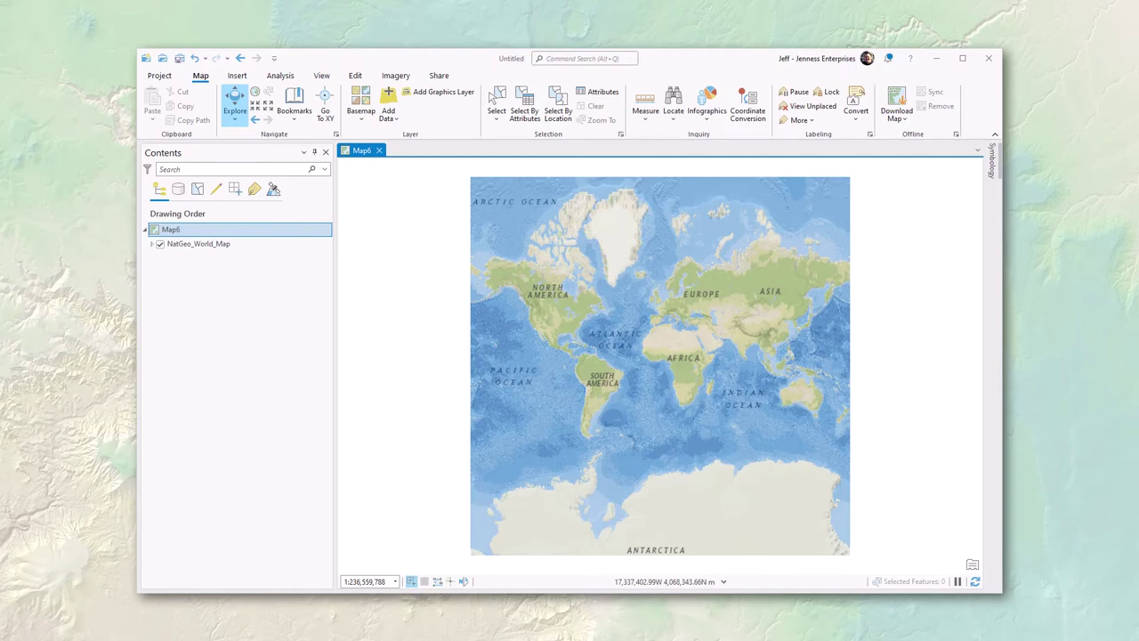
Browse the geographic and projected coordinate system groups available for Map6 in its map properties.
right_click(201, 231)
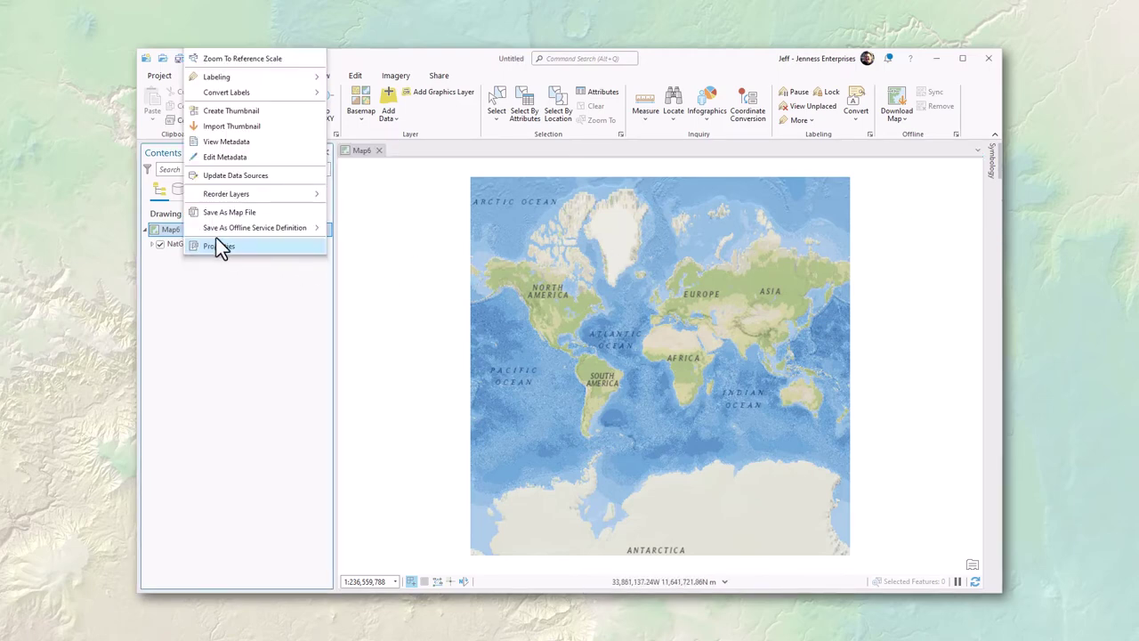
left_click(222, 245)
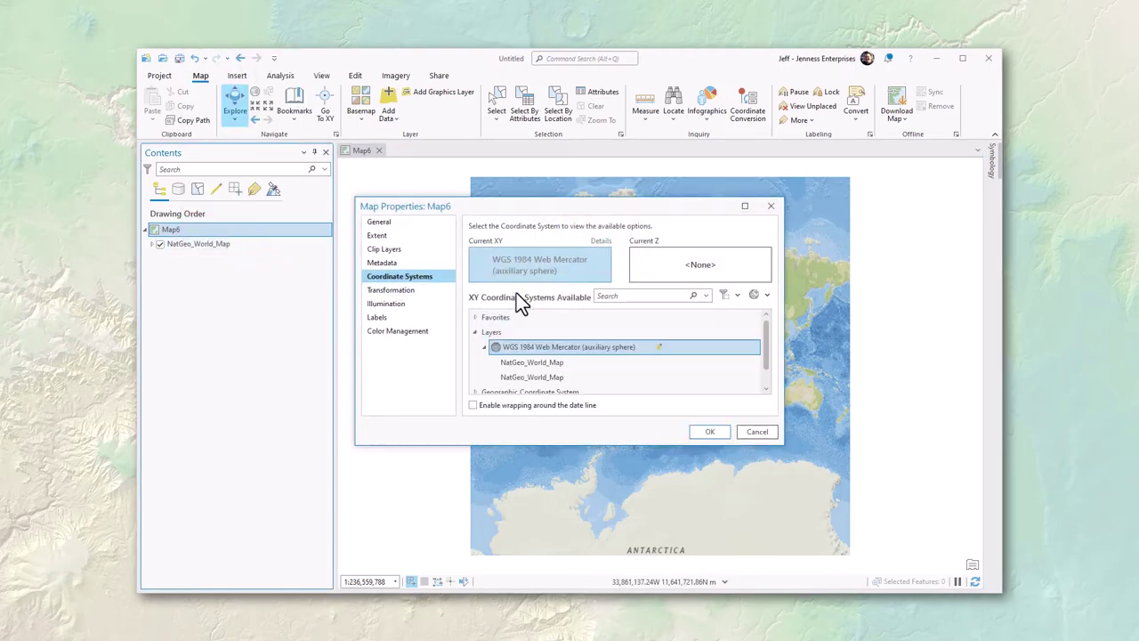
left_click(474, 332)
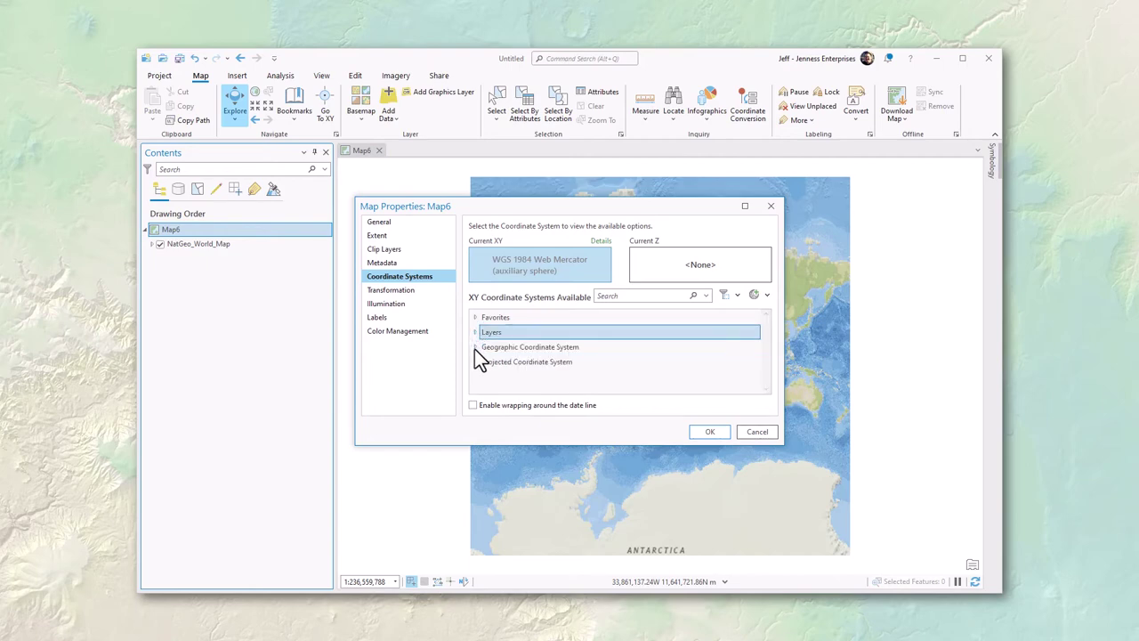
left_click(474, 348)
left_click_drag(782, 443, 802, 513)
left_click(485, 343)
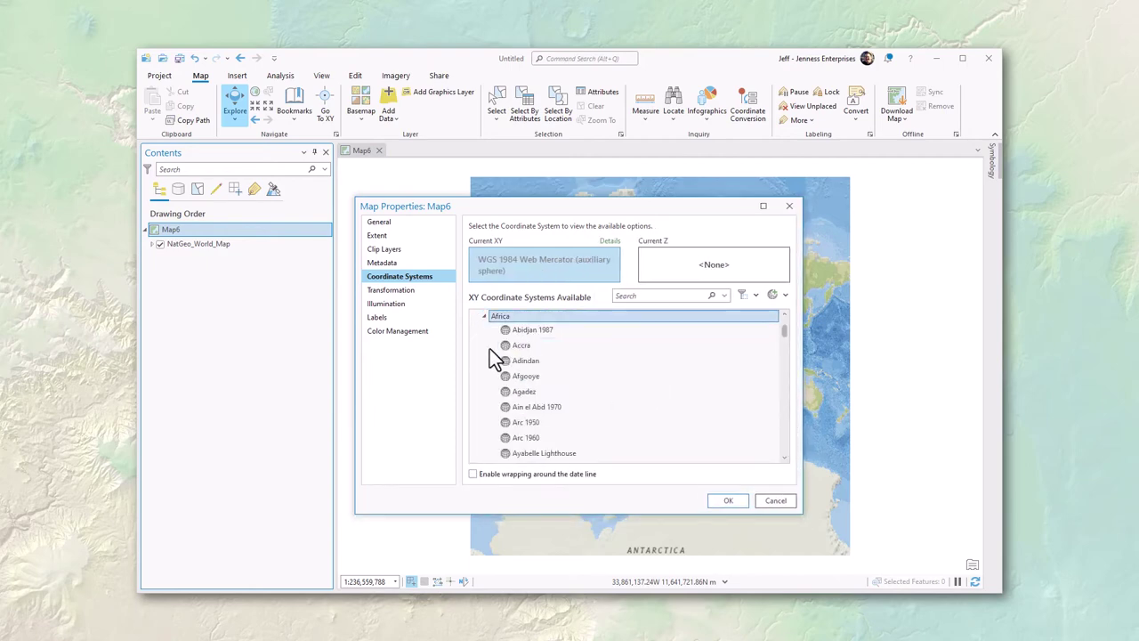
left_click_drag(785, 331, 783, 453)
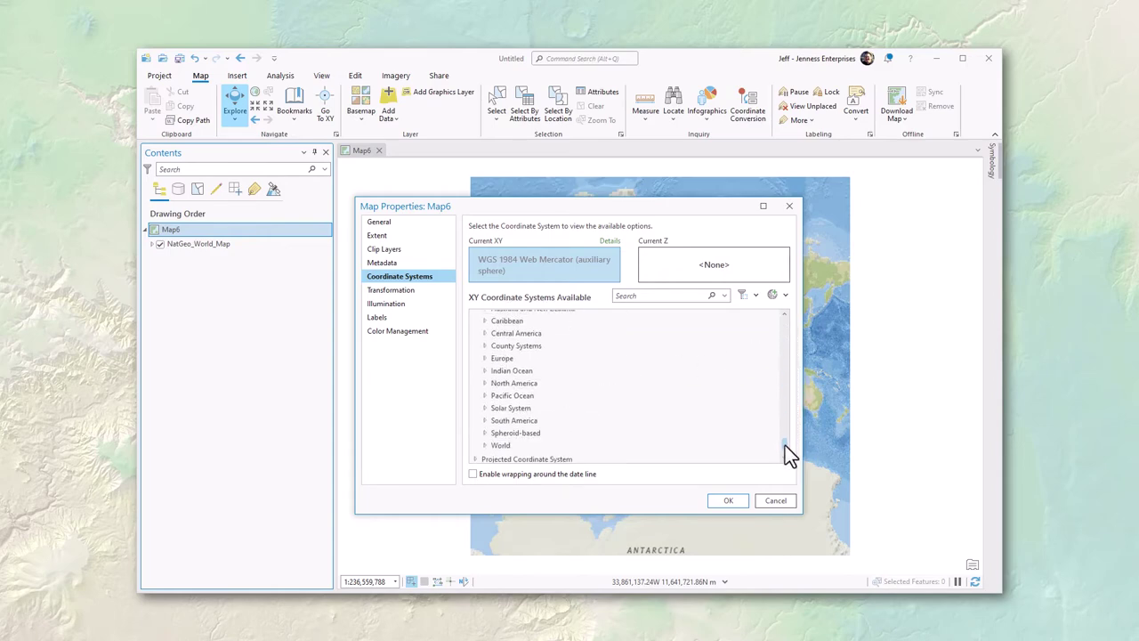
left_click(474, 455)
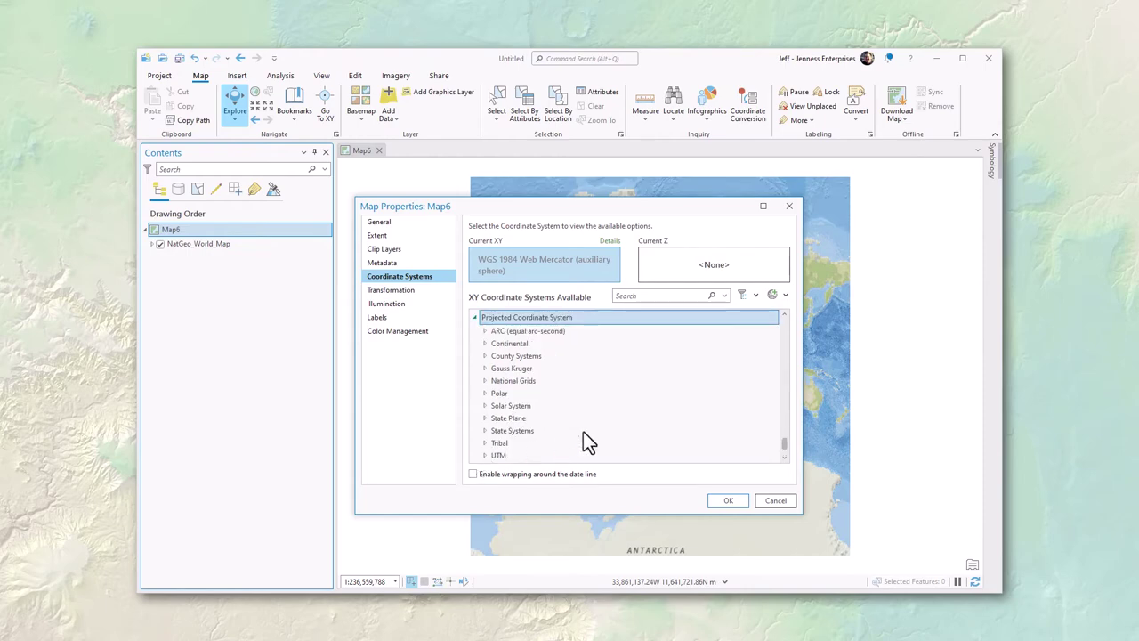
scroll(787, 447, "down", 1)
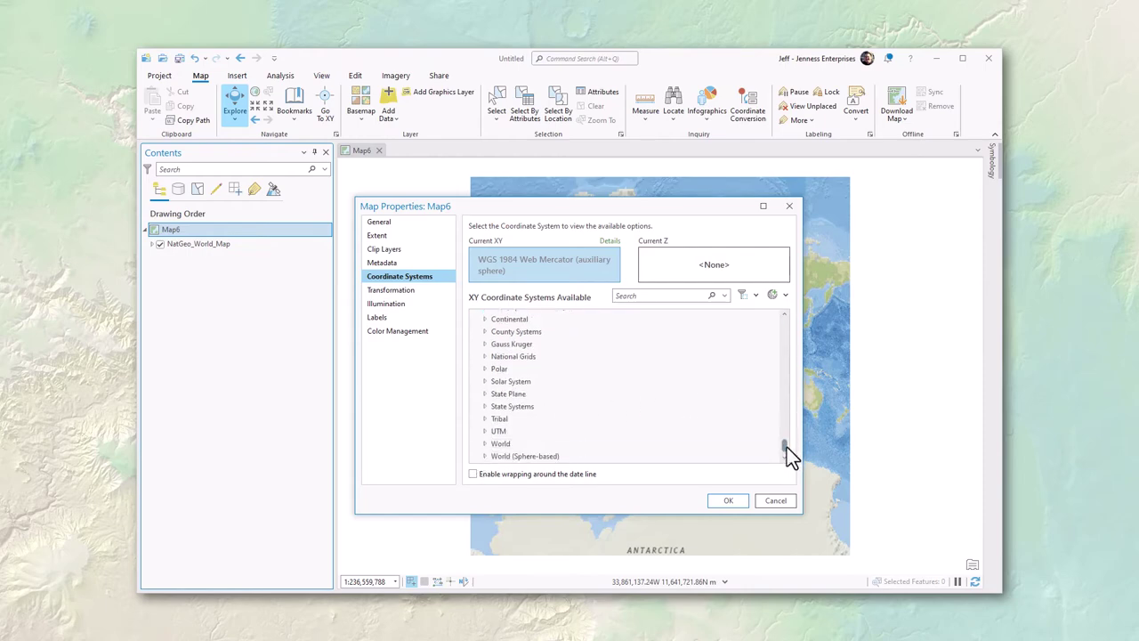
left_click(510, 381)
Search the coordinate systems for "Sinusoidal" and apply the world projection Sinusoidal (world) to Map6.
left_click(661, 296)
type("Sinusoidal")
key("Return")
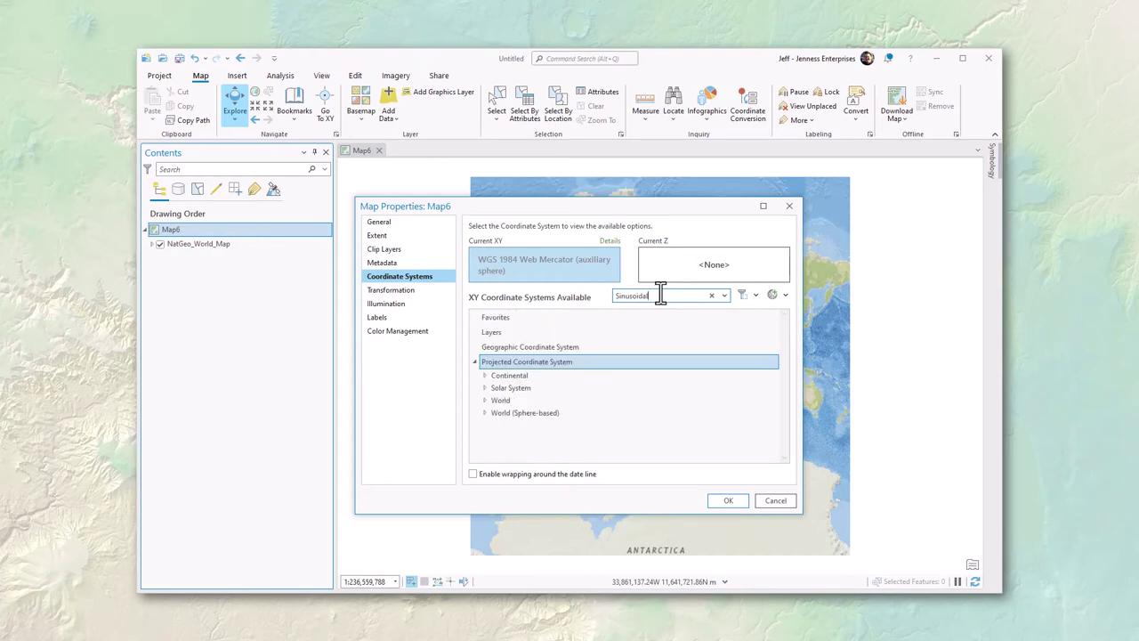
left_click(483, 400)
left_click(534, 414)
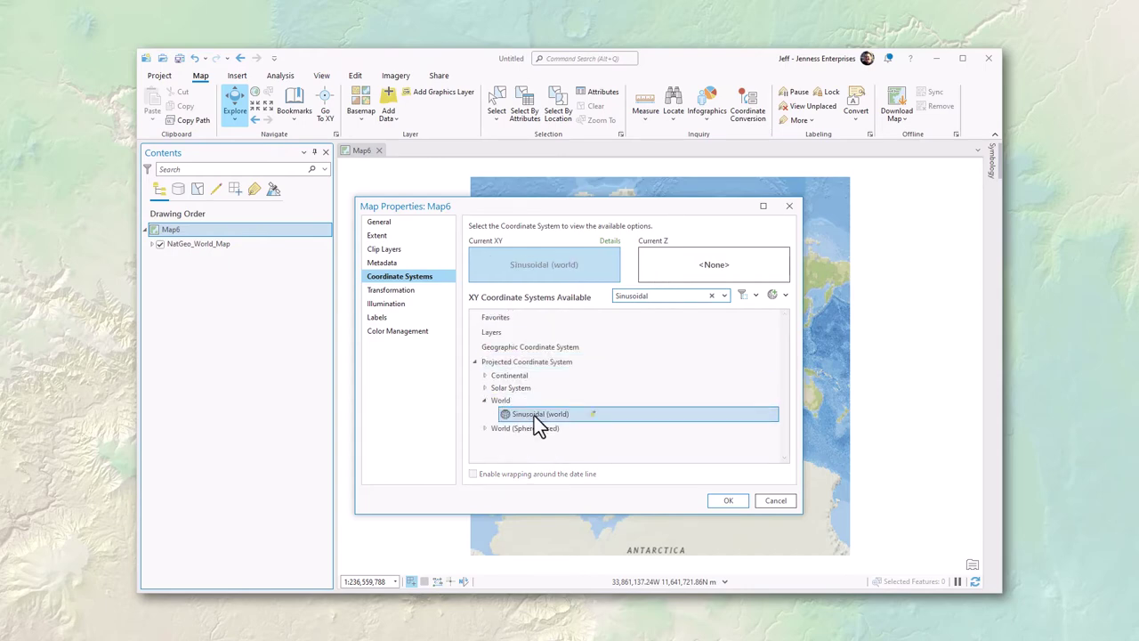
left_click(730, 501)
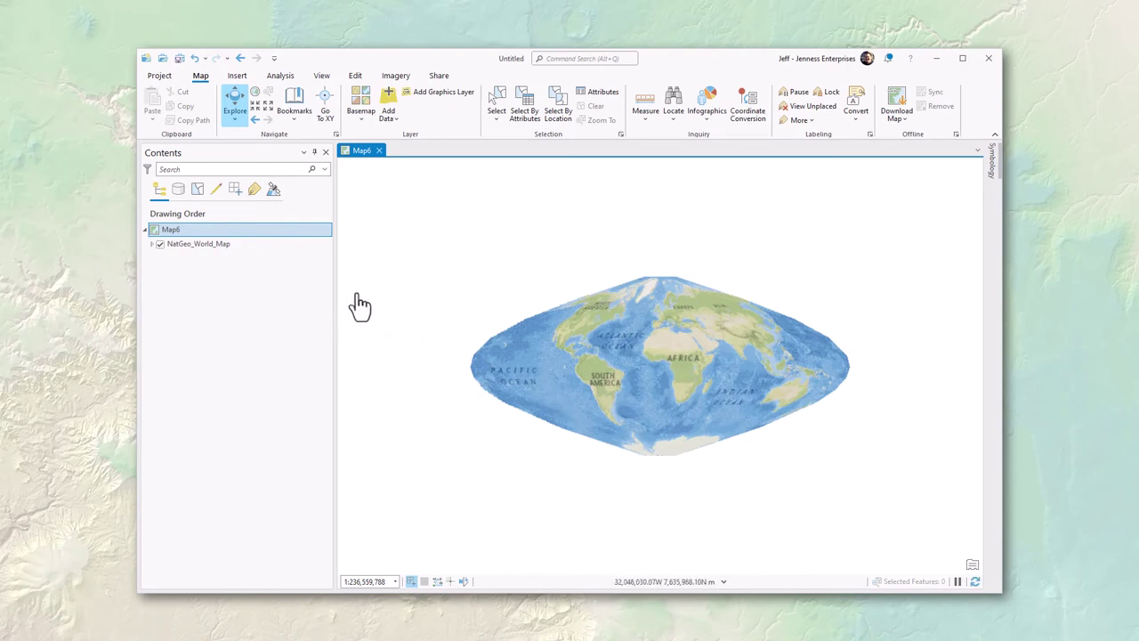
Search Map6's available coordinate systems for "world from space" and select The World from Space as the current XY system.
right_click(210, 234)
left_click(224, 250)
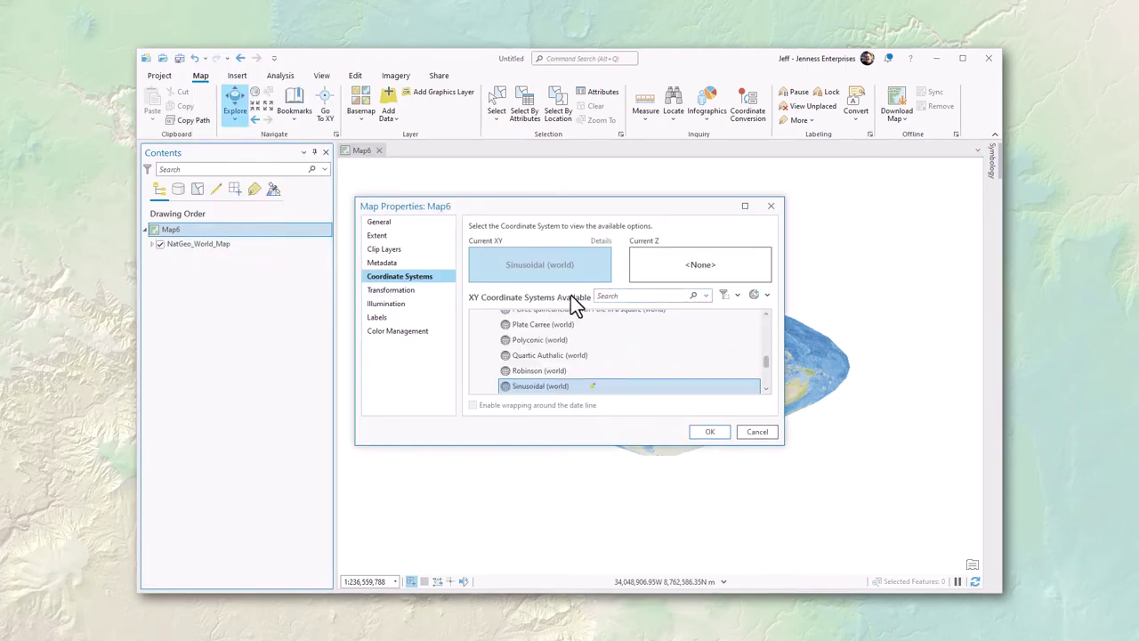
left_click(626, 297)
type("wo")
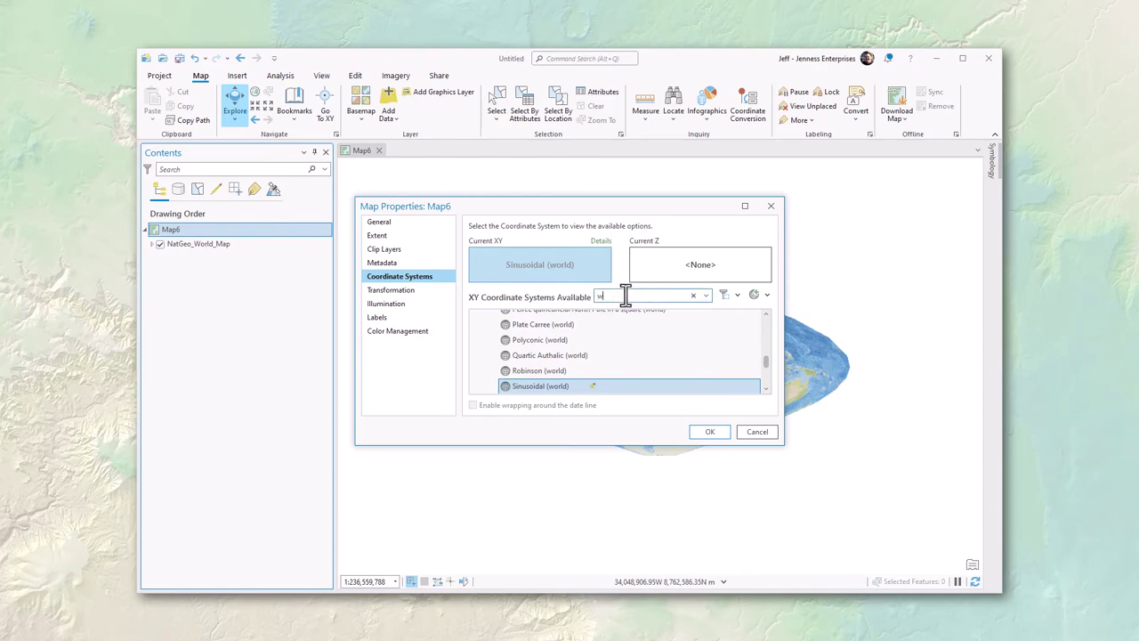
type("rld from space")
key("Return")
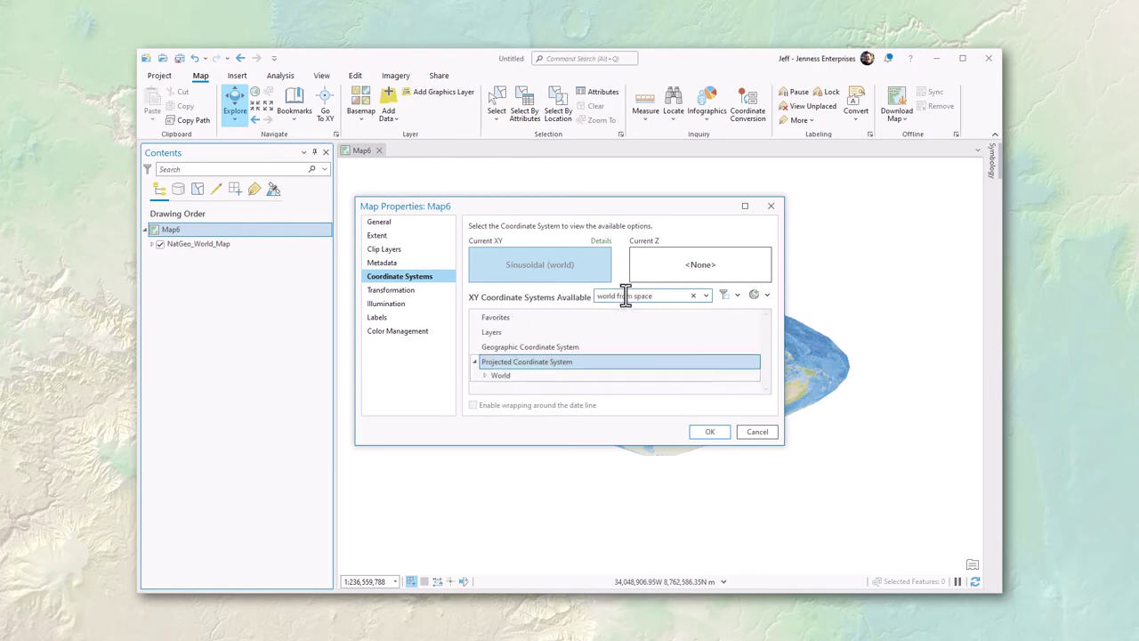
left_click(484, 375)
left_click(553, 385)
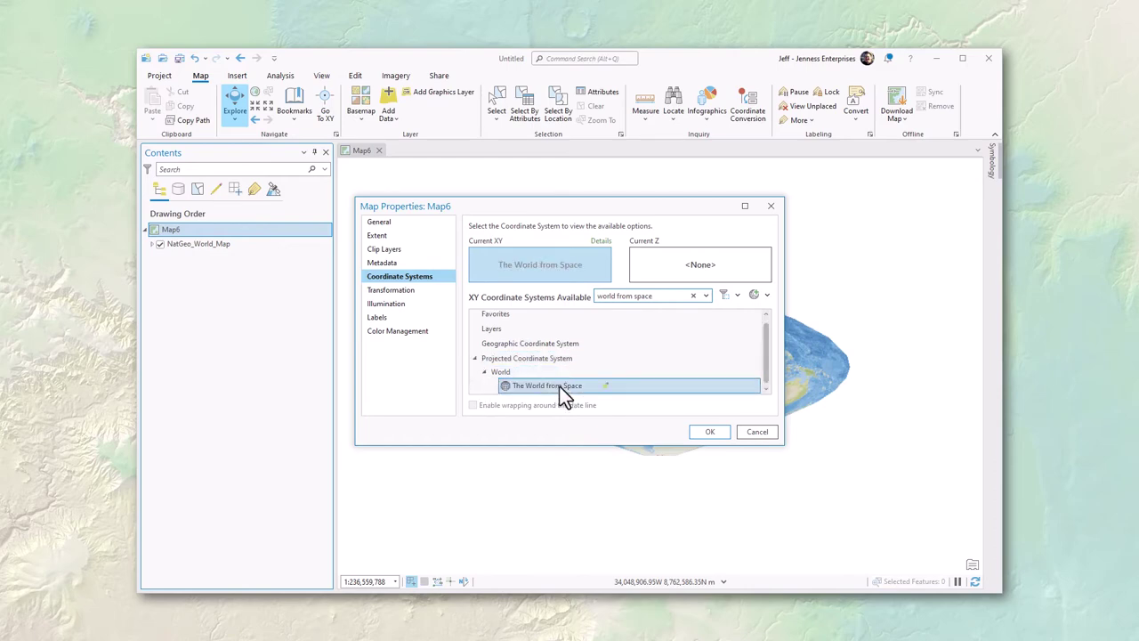
Check the projection in the selected coordinate system's details, apply the system to Map6, and zoom the map to its full extent.
left_click(602, 241)
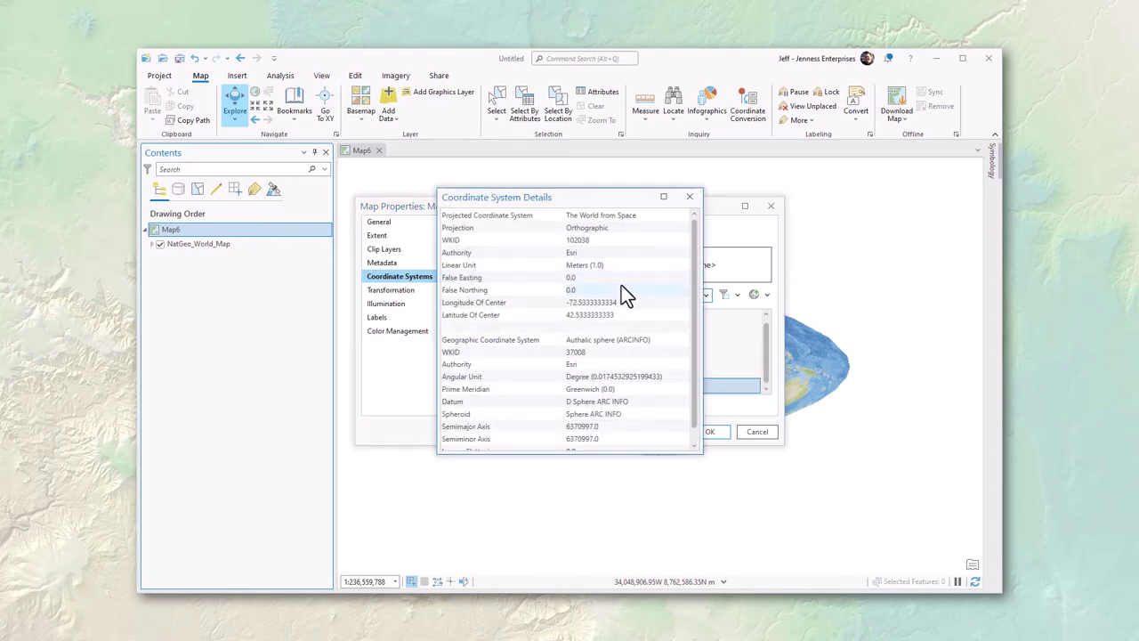
left_click(612, 229)
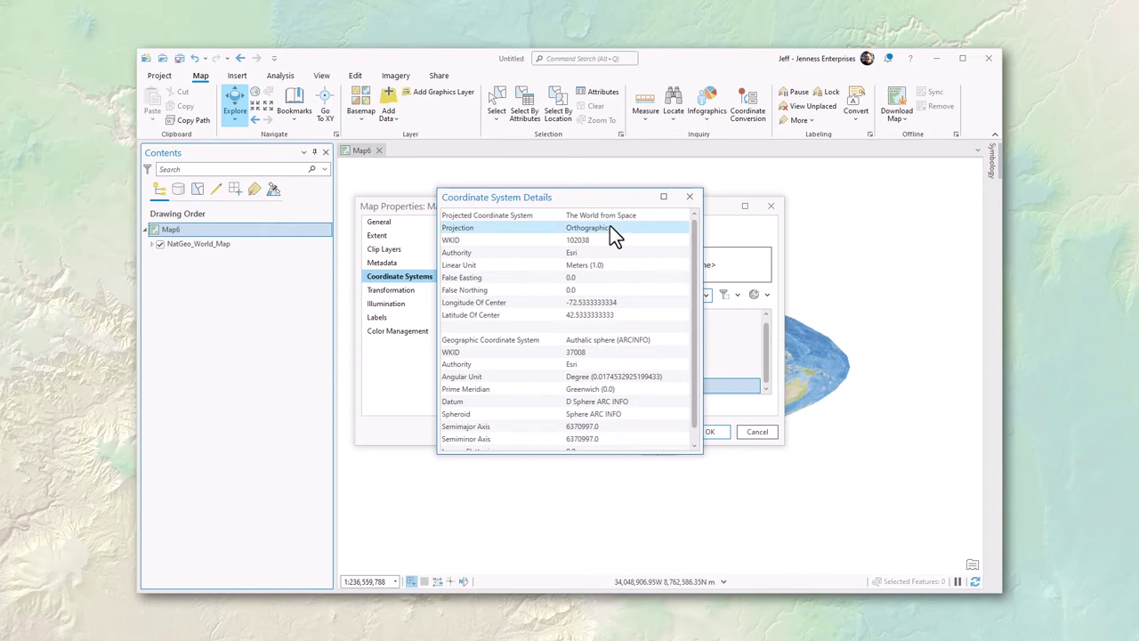
left_click(694, 196)
left_click(713, 433)
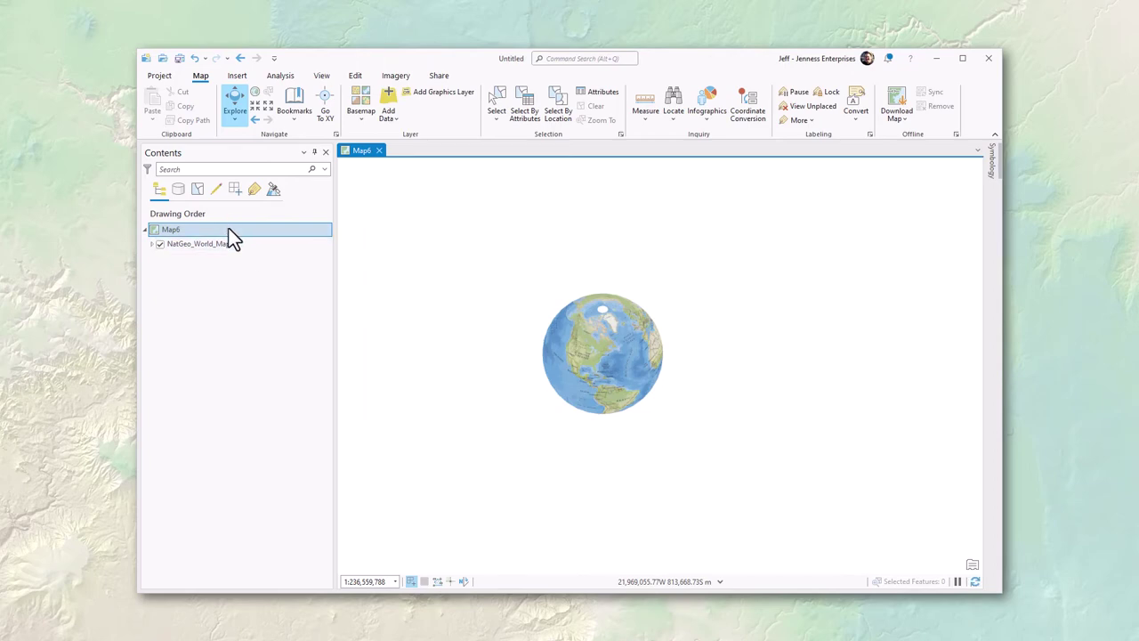
left_click(255, 93)
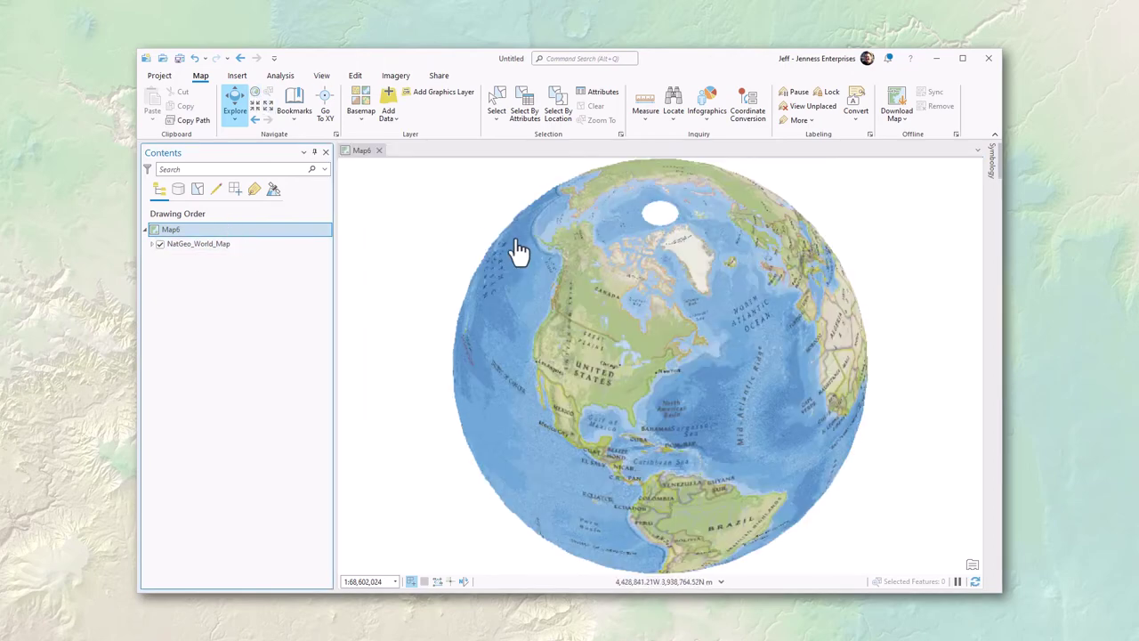
Save a modified copy of The World from Space with Longitude Of Center -115 and Latitude Of Center 35.
double_click(213, 230)
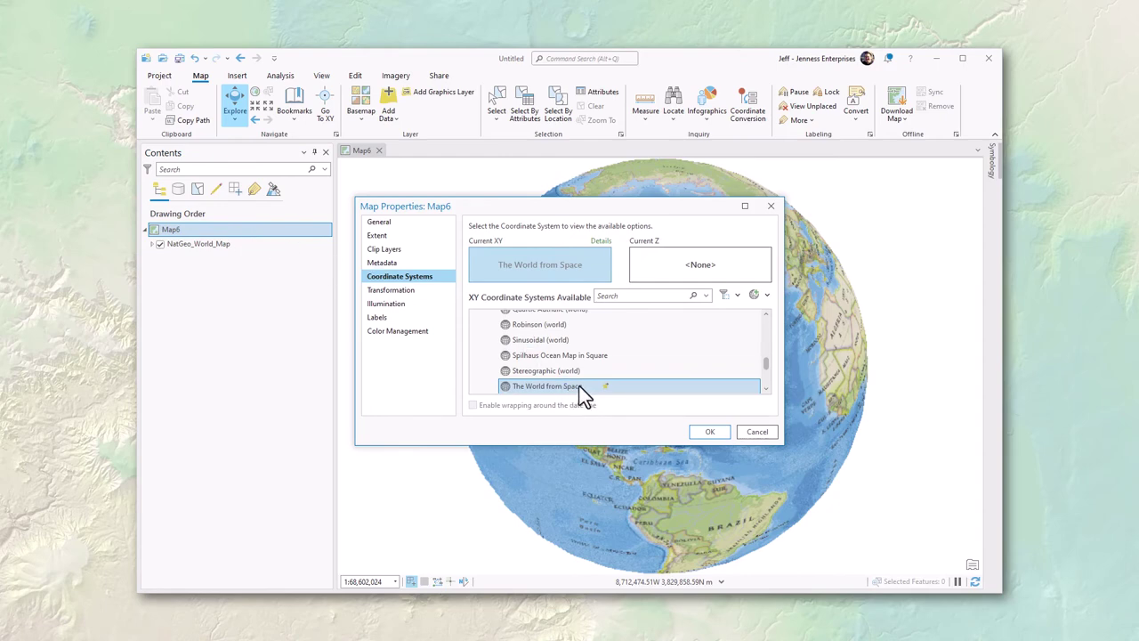
right_click(580, 387)
left_click(619, 412)
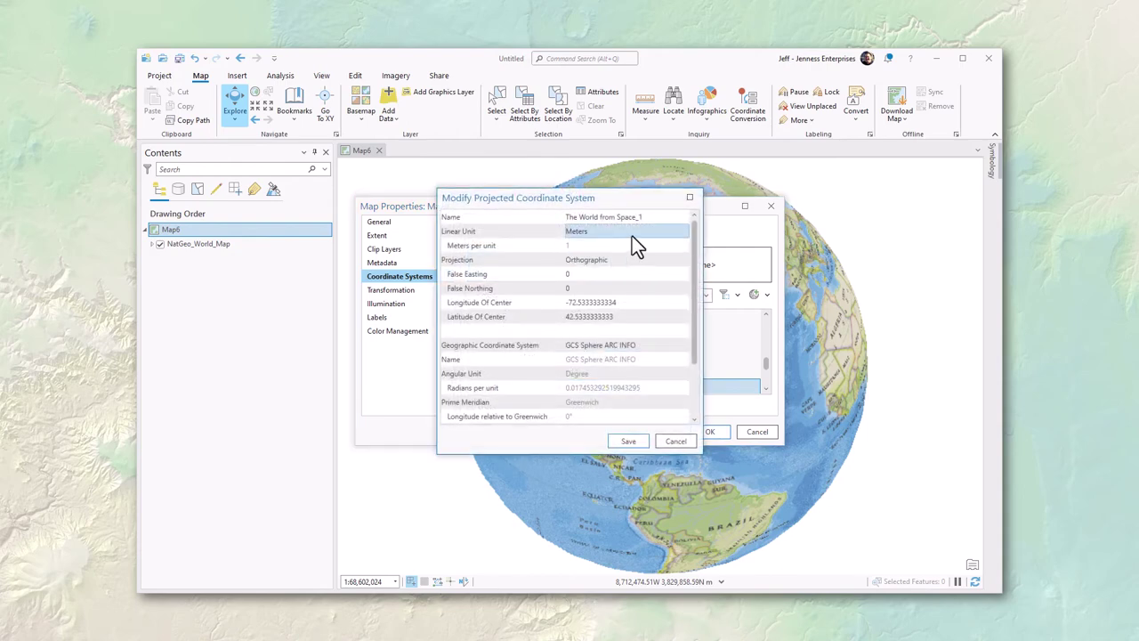
left_click(645, 304)
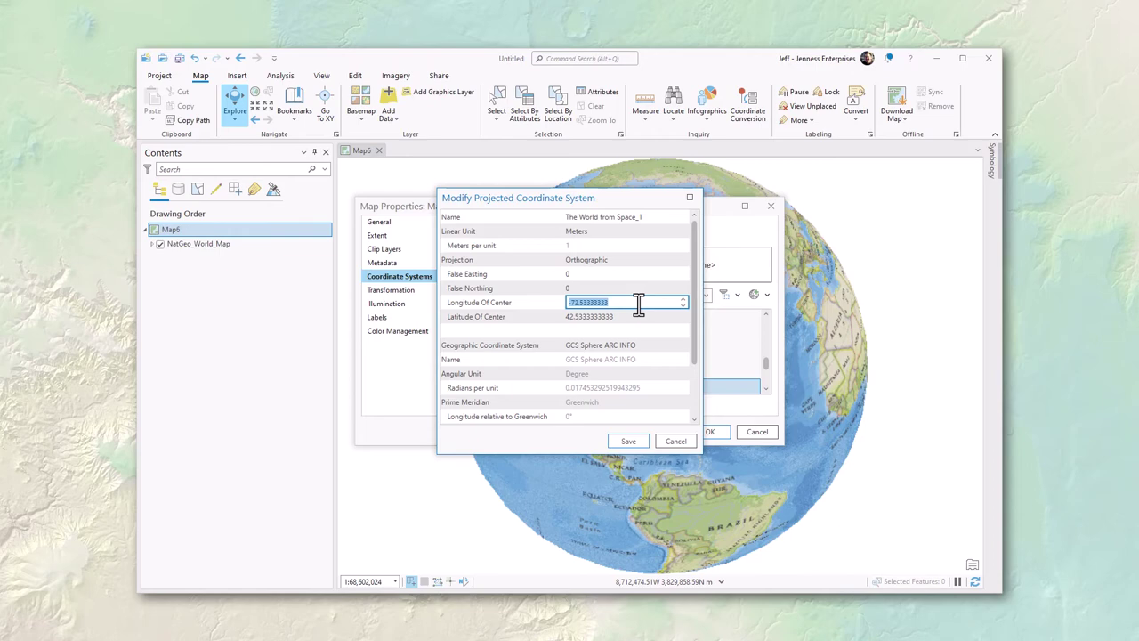
type("-115")
left_click(643, 318)
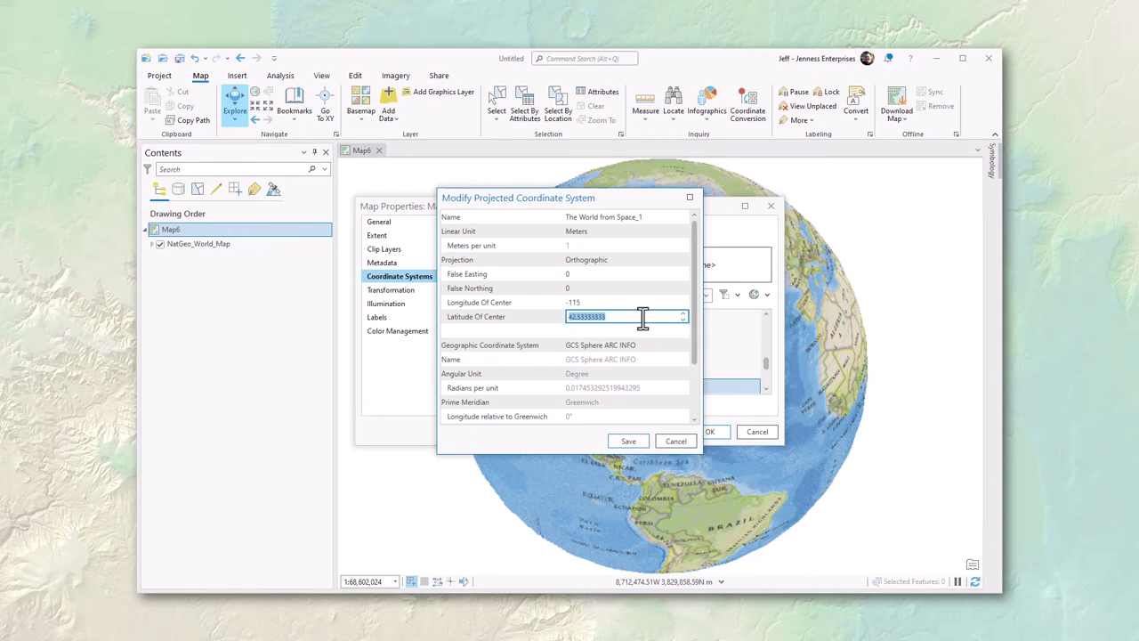
type("35")
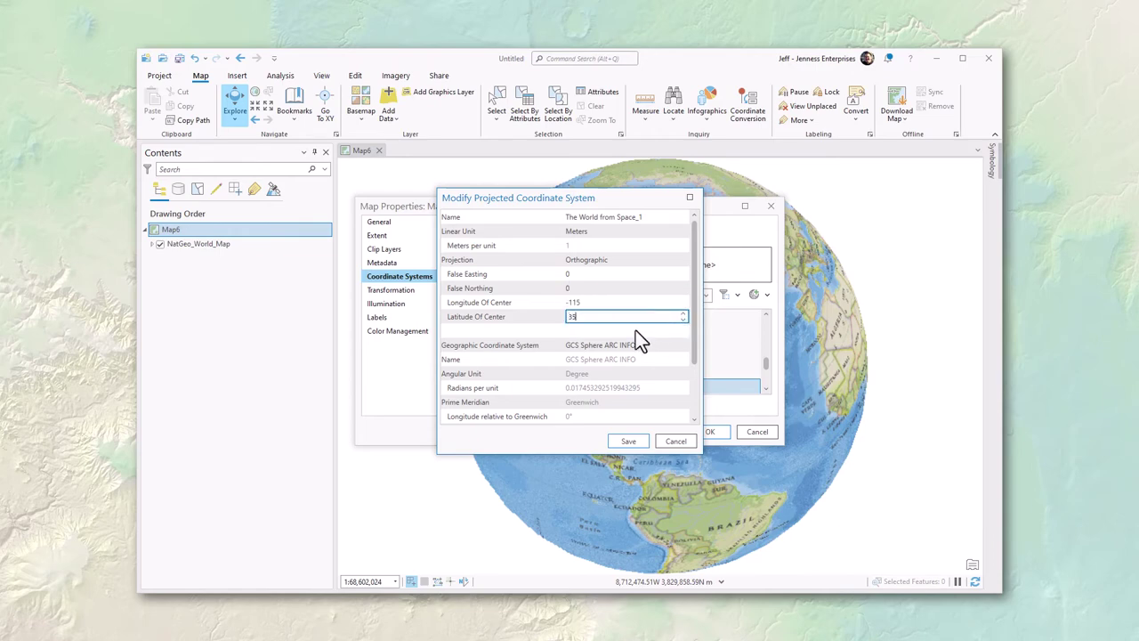
left_click(642, 438)
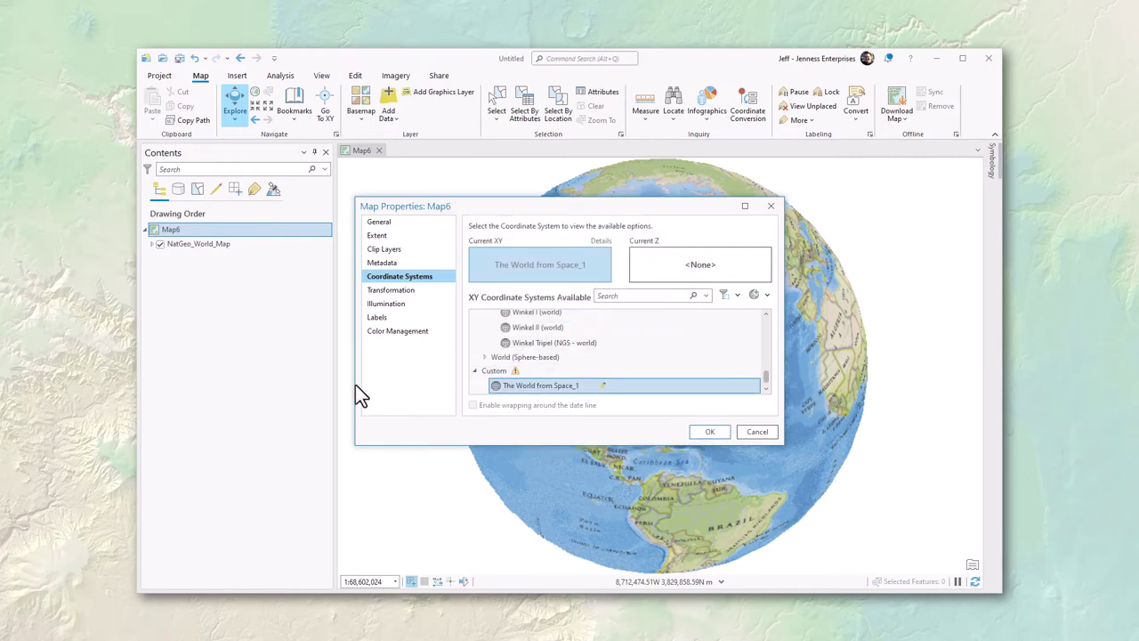
Apply the customized World from Space coordinate system to Map6 and zoom to the full extent.
left_click_drag(557, 202, 363, 133)
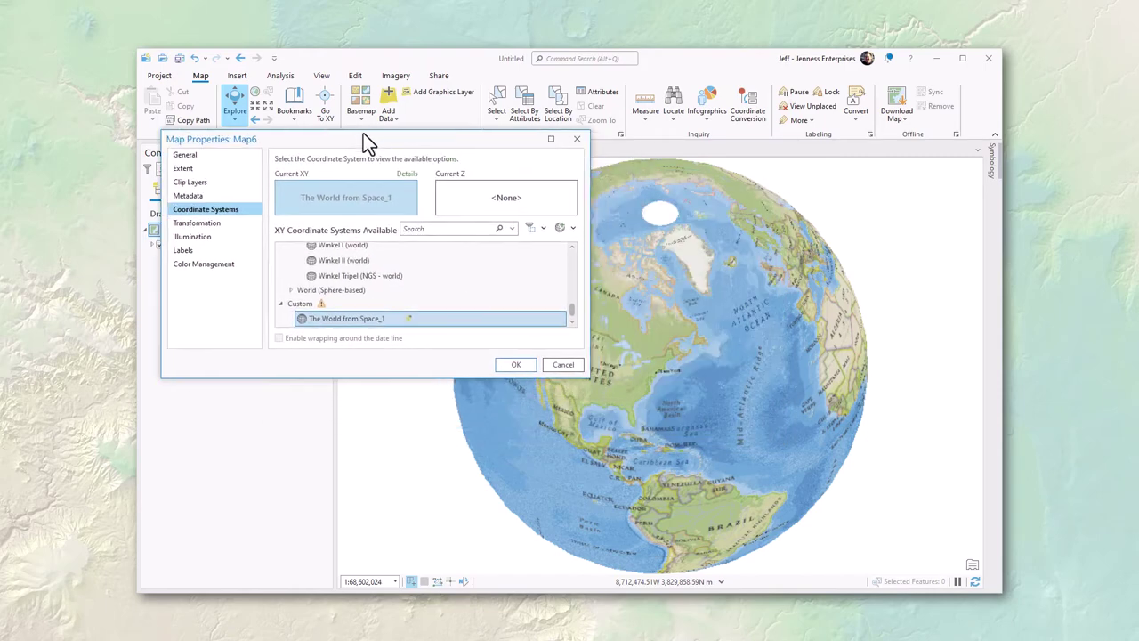
left_click(502, 363)
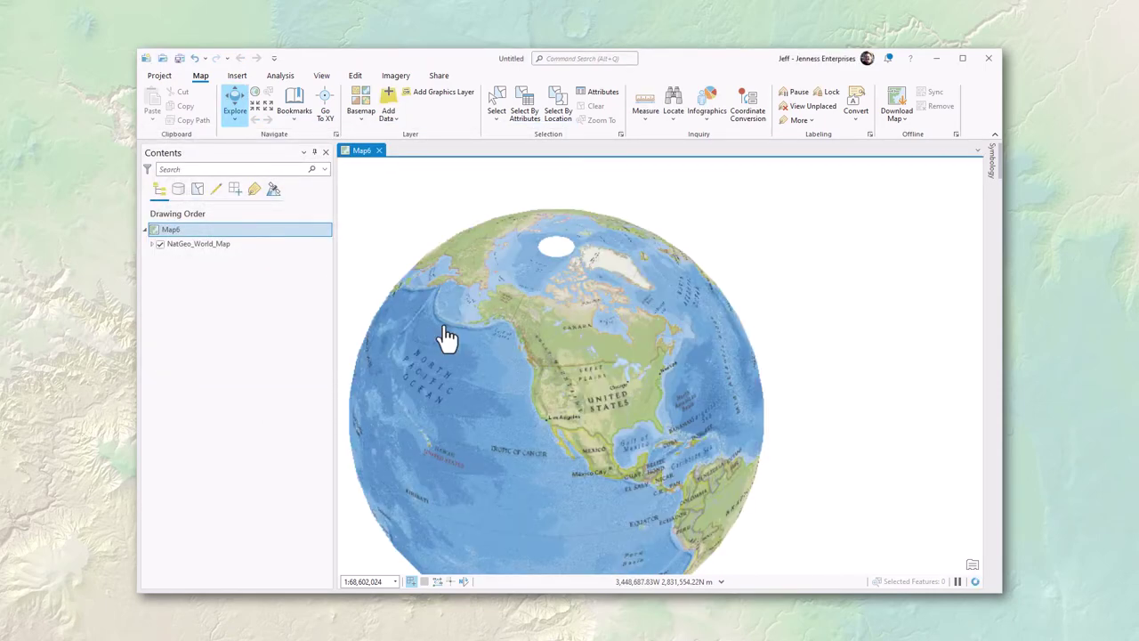
left_click(255, 95)
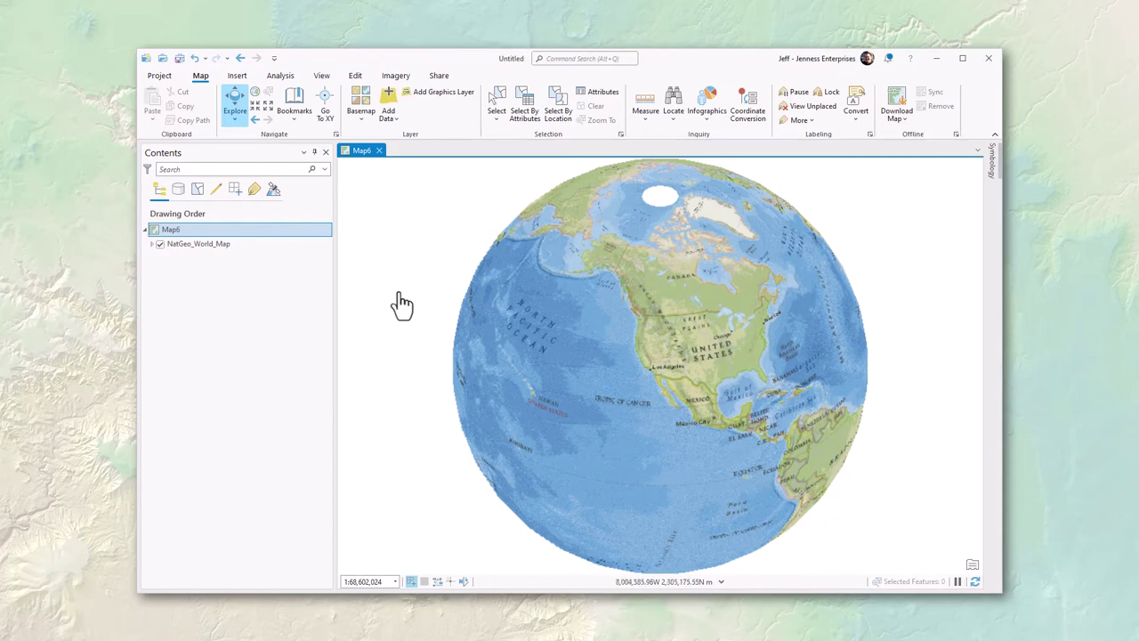
Look through the County Systems group of projected coordinate systems in Map6's properties.
left_click(183, 229)
double_click(183, 229)
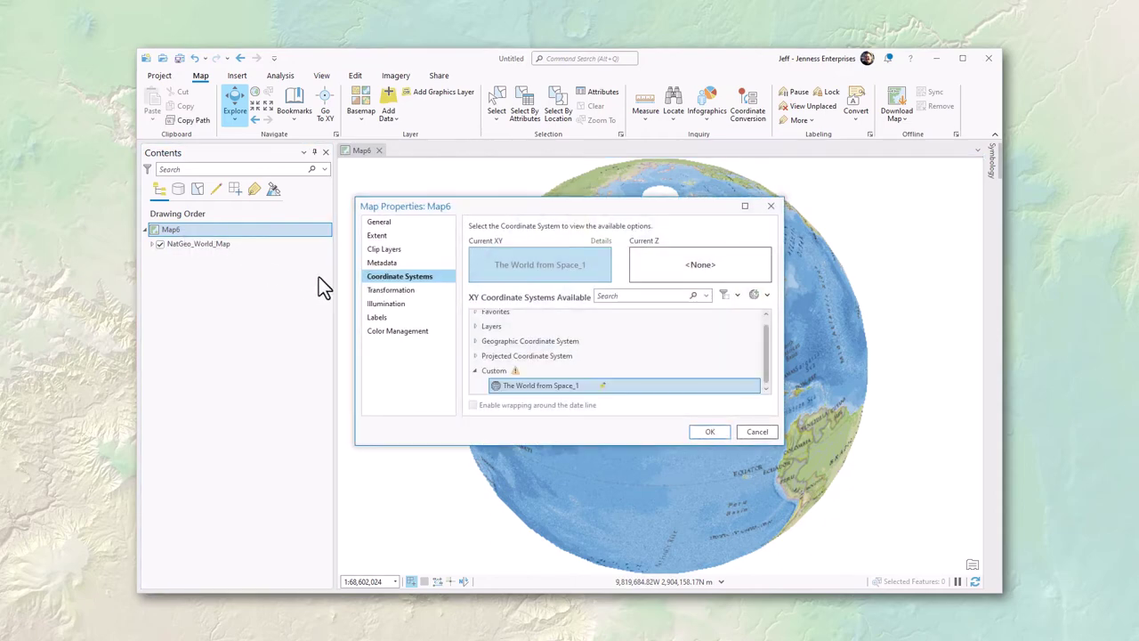
left_click(475, 372)
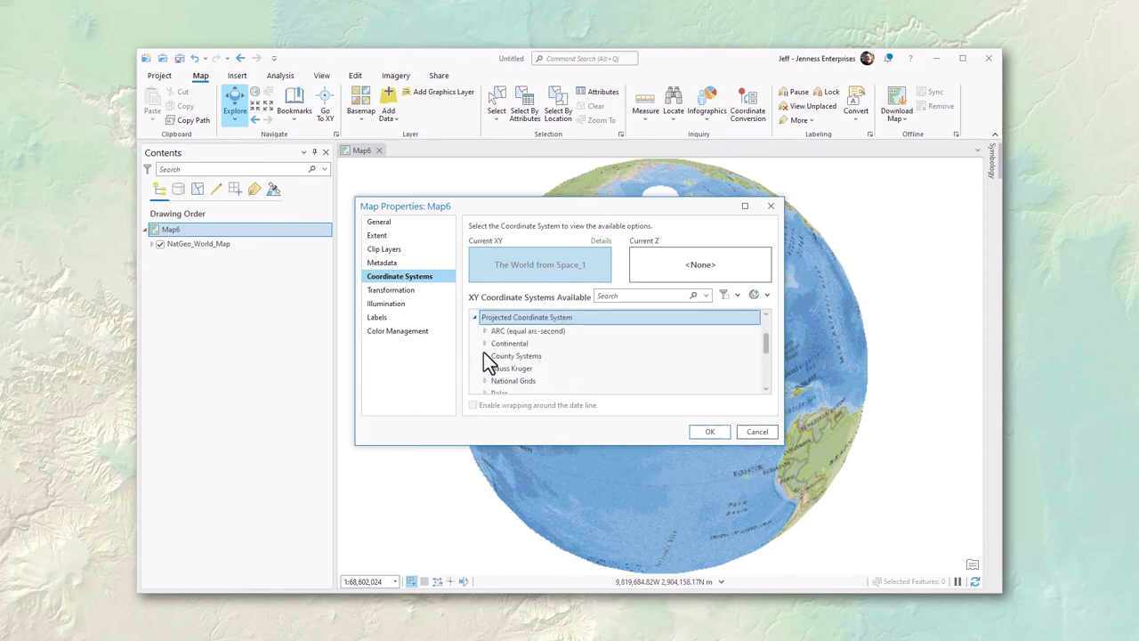
left_click(484, 355)
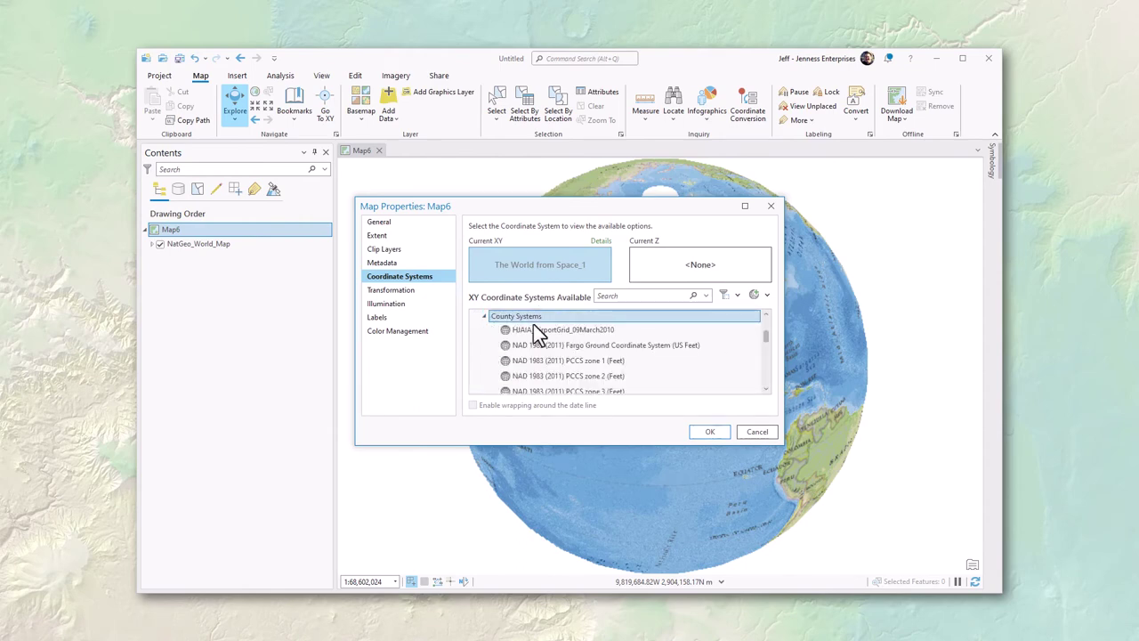
left_click(484, 316)
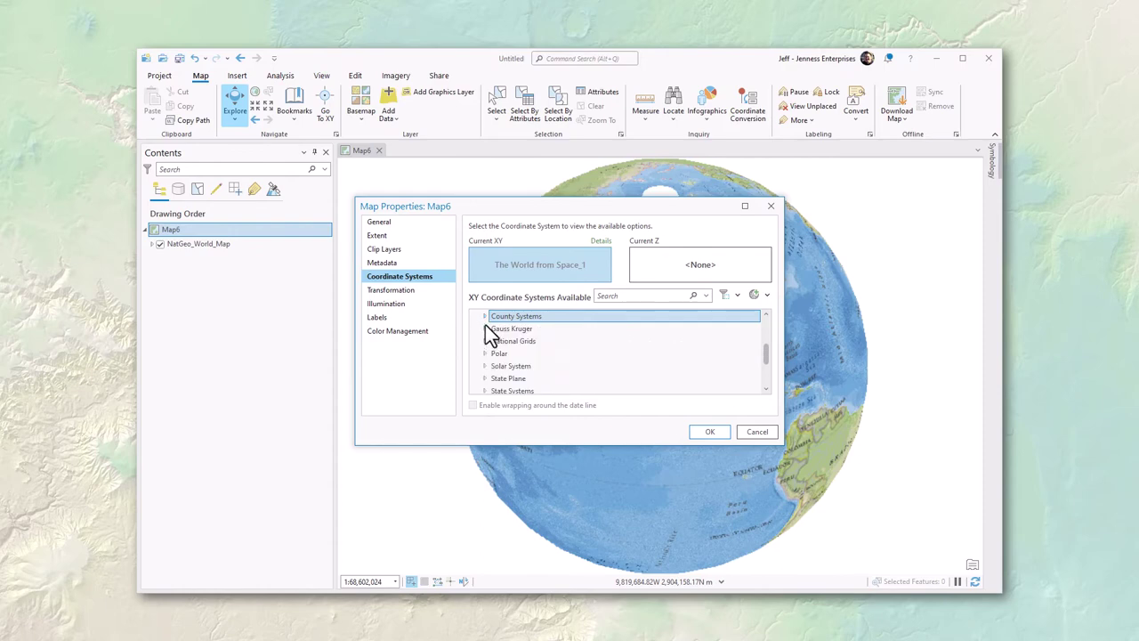
scroll(485, 325, "up", 1)
Look through the continental projected coordinate systems for North America, including the Alaska, Hawaii and Canada conic options.
left_click(484, 326)
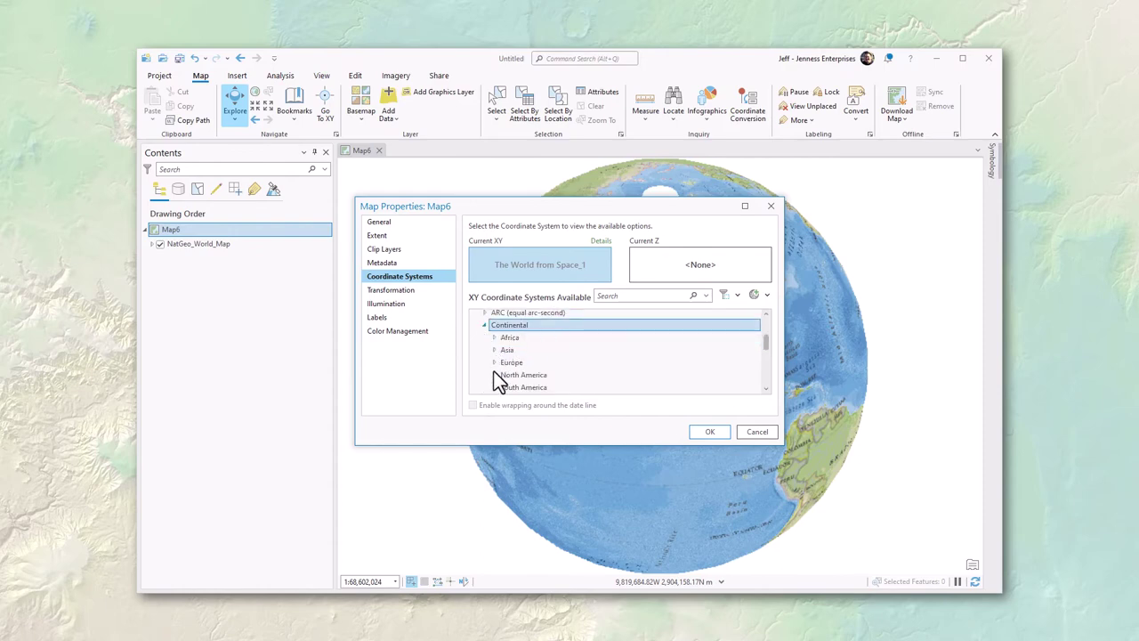
left_click(494, 373)
left_click(596, 332)
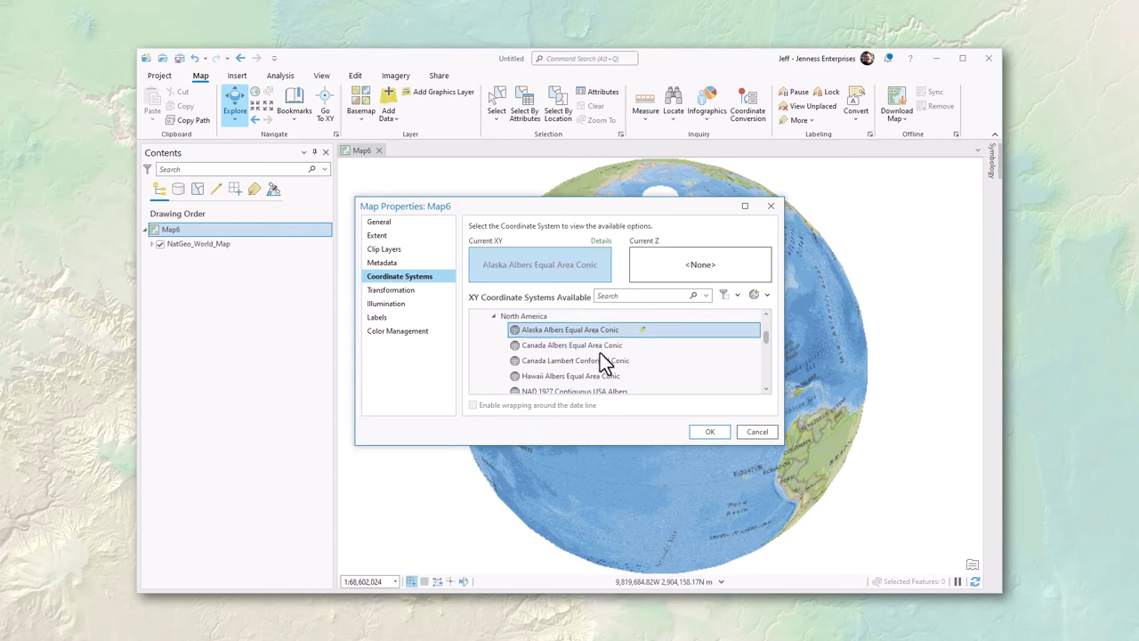
left_click(600, 359)
left_click(599, 375)
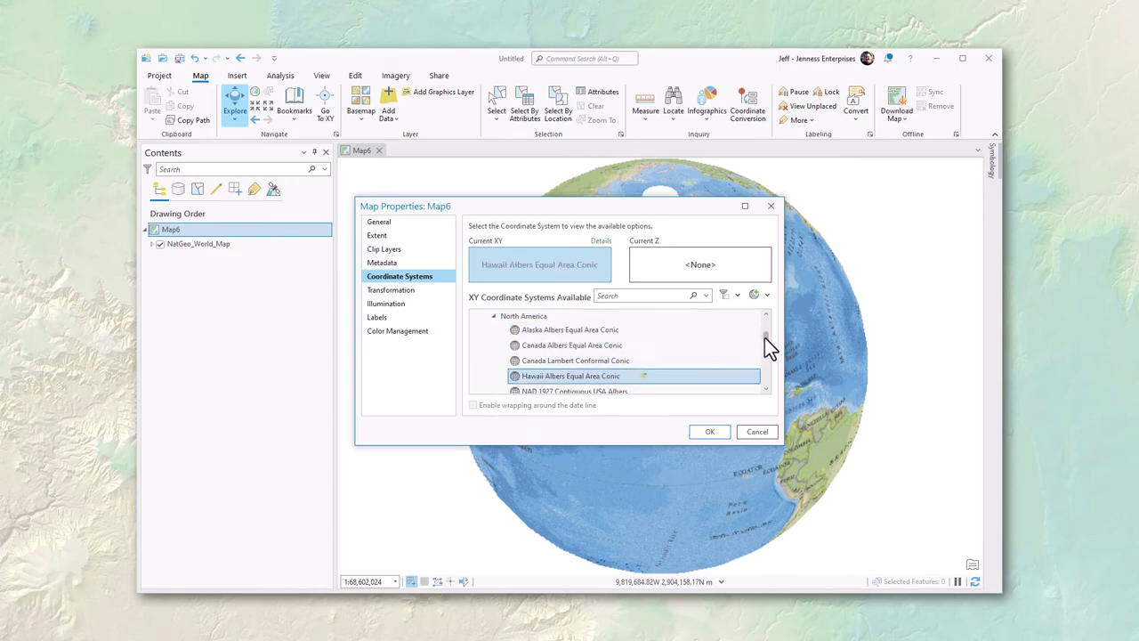
scroll(767, 339, "down", 1)
left_click(621, 354)
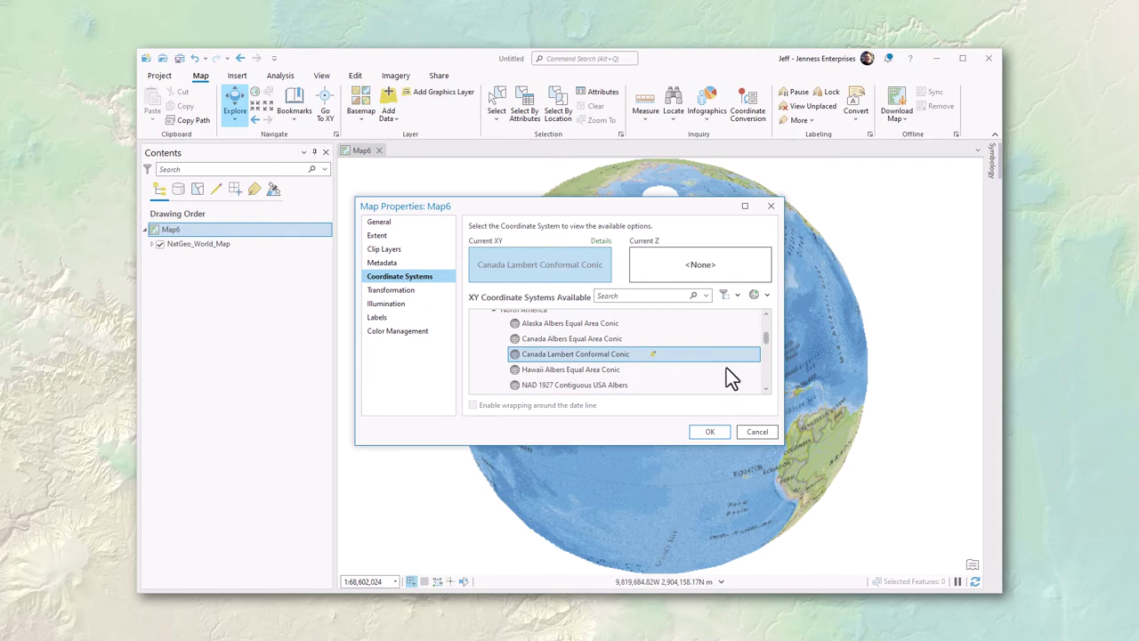
left_click_drag(766, 338, 771, 351)
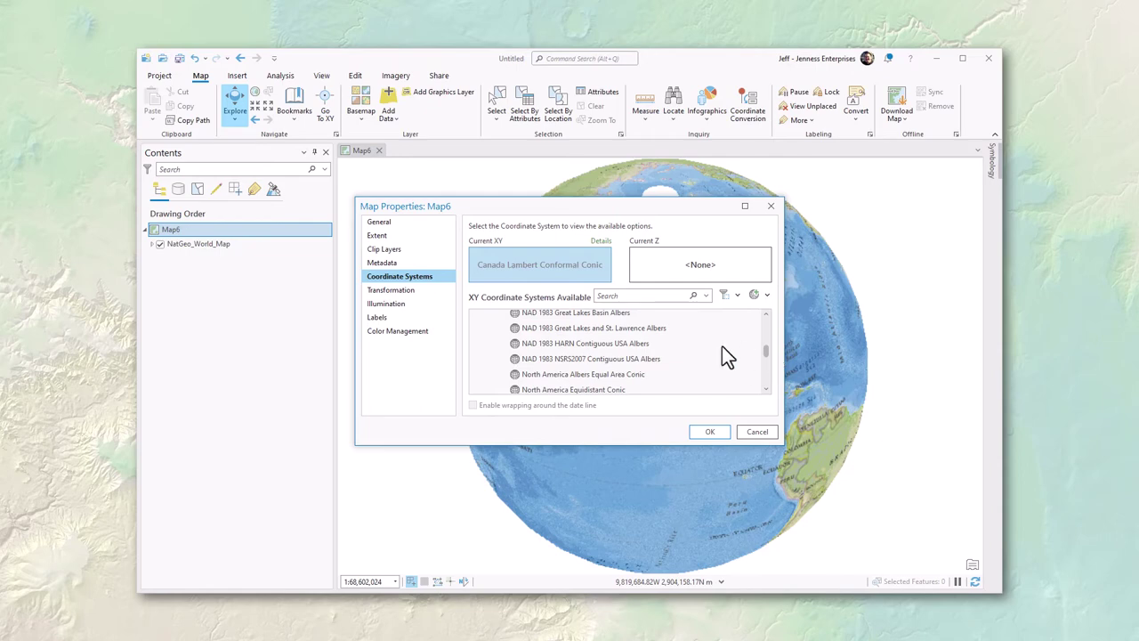
left_click_drag(767, 351, 719, 338)
left_click(490, 362)
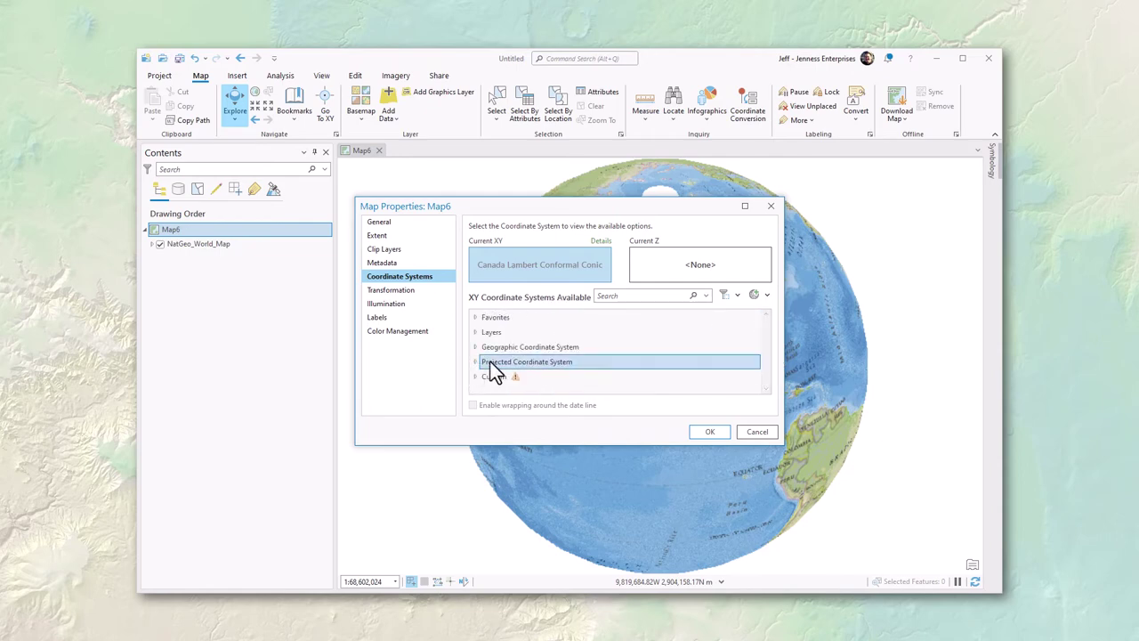
left_click(475, 361)
Apply the WGS 1984 Web Mercator (auxiliary sphere) coordinate system used by the NatGeo_World_Map layers to Map6.
left_click(475, 332)
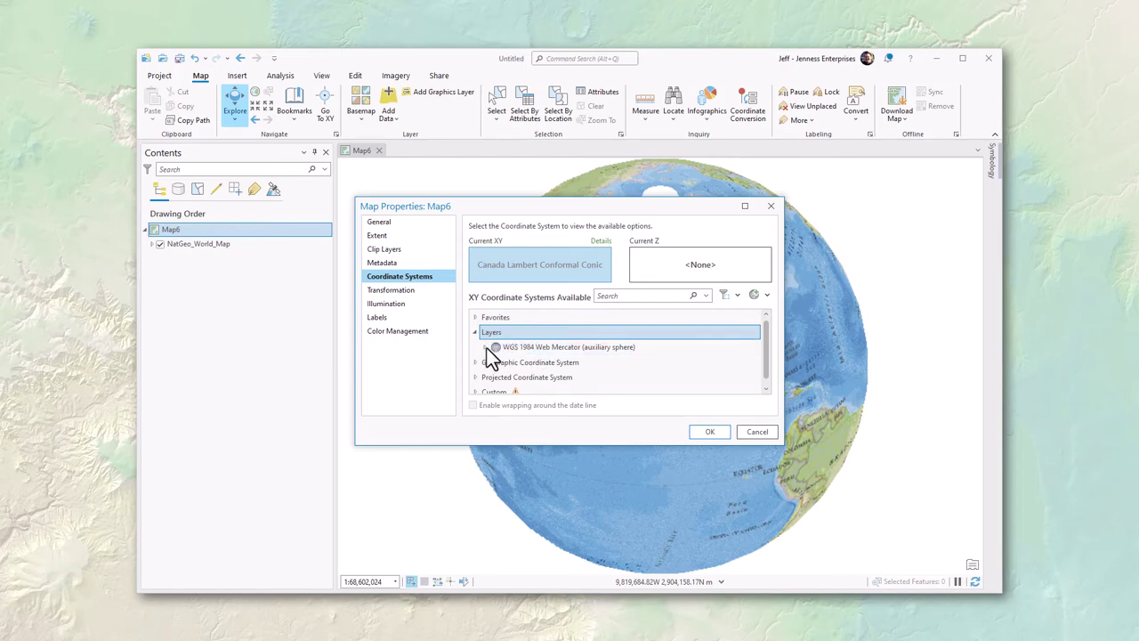
left_click(485, 348)
left_click(534, 347)
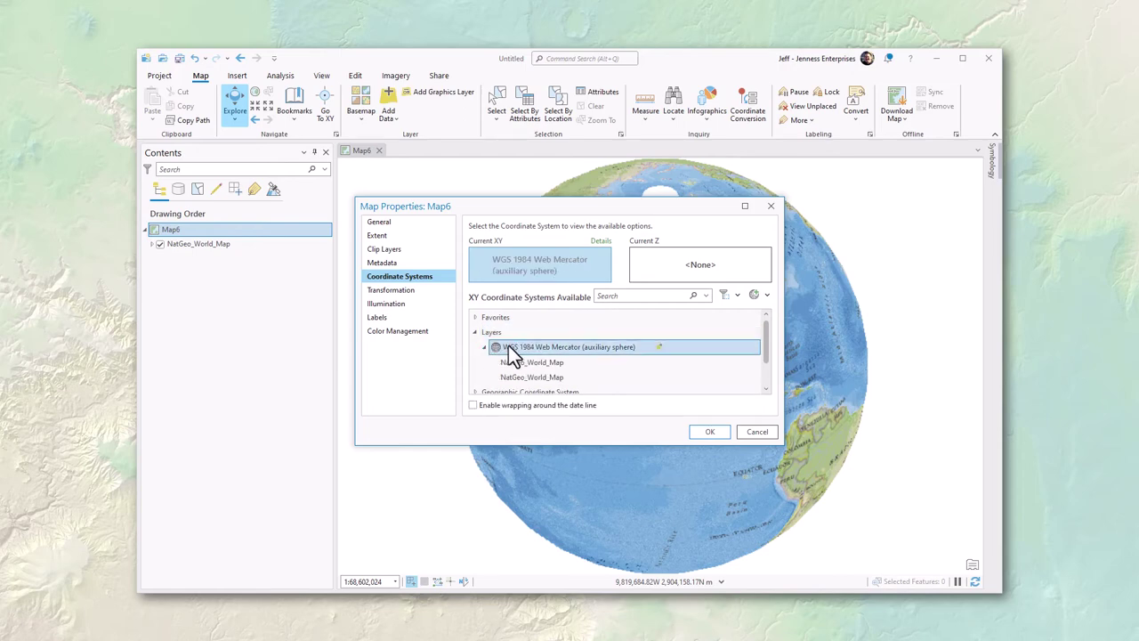
left_click(560, 381)
left_click(553, 366)
left_click(554, 374)
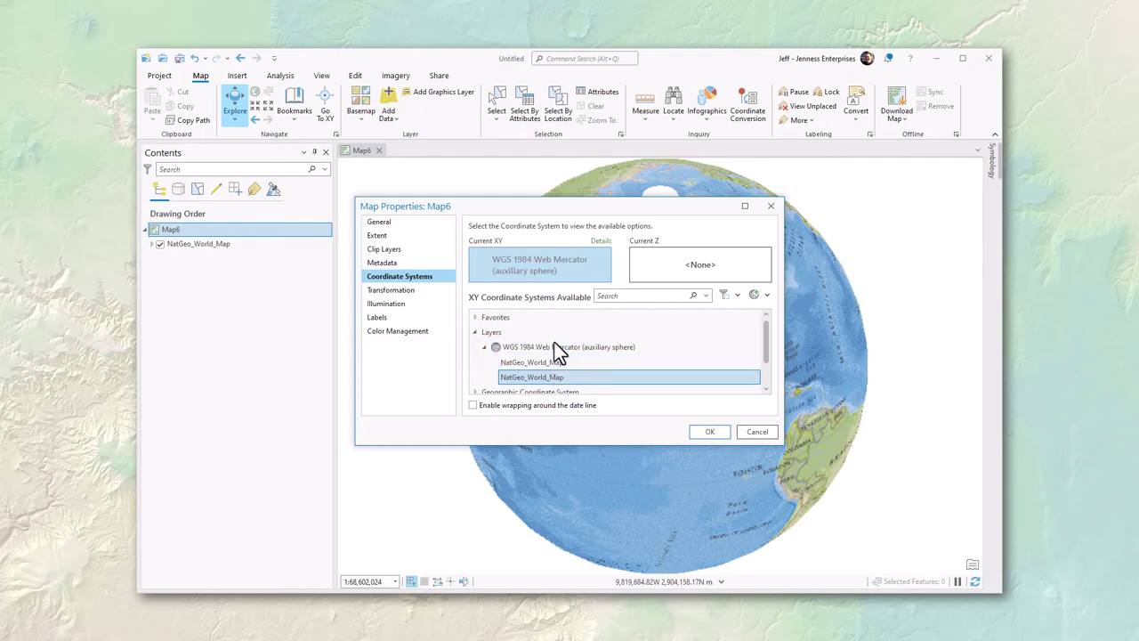
left_click(554, 348)
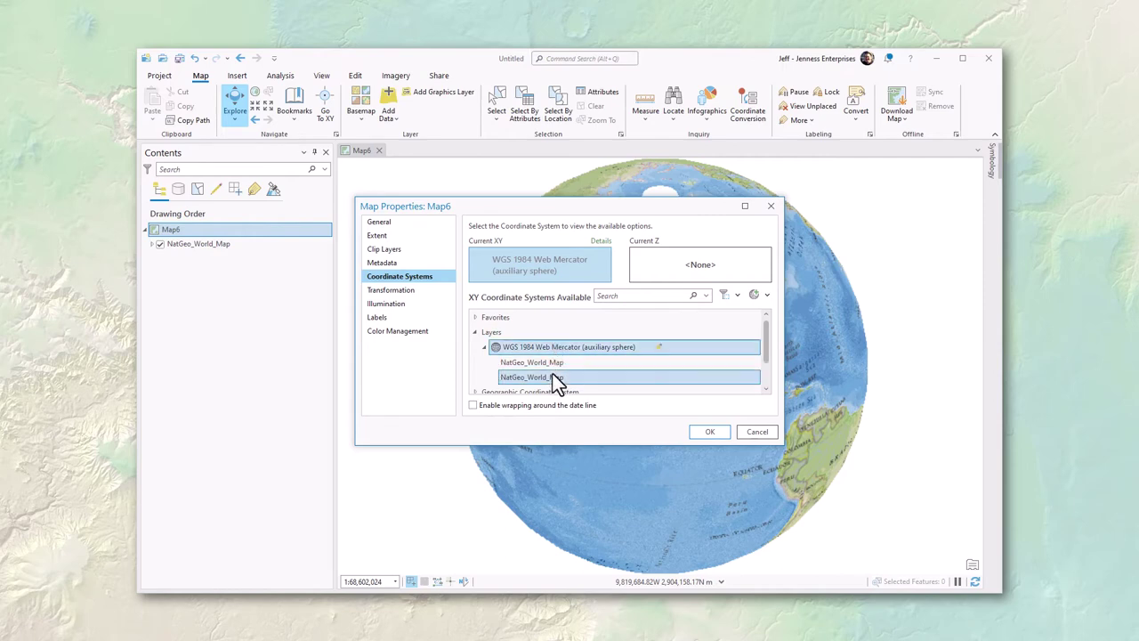
left_click(717, 430)
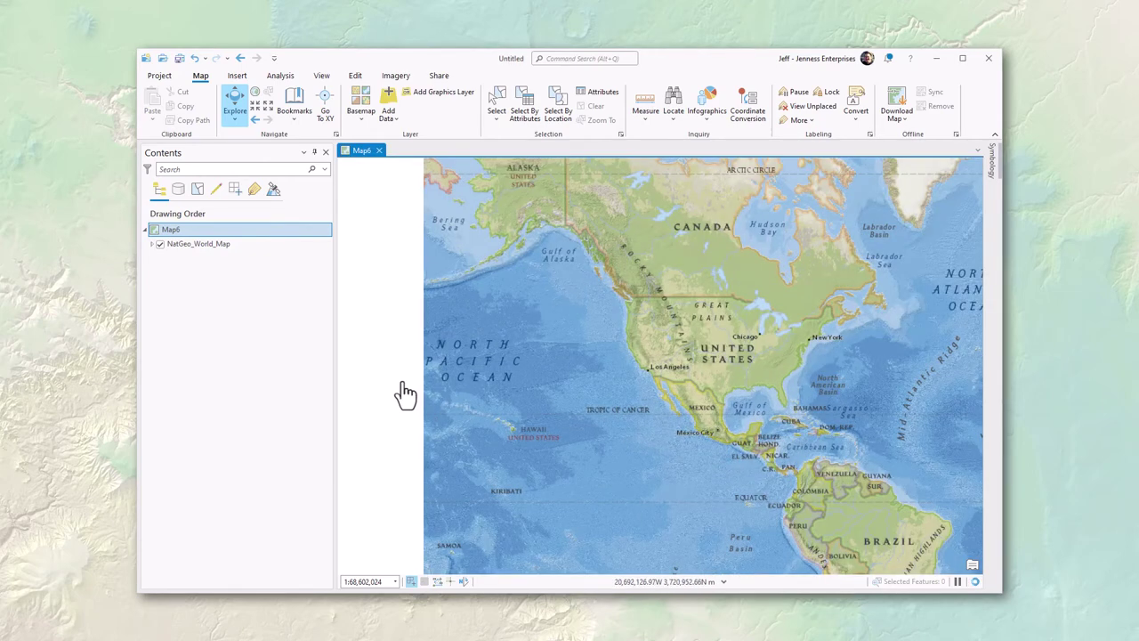
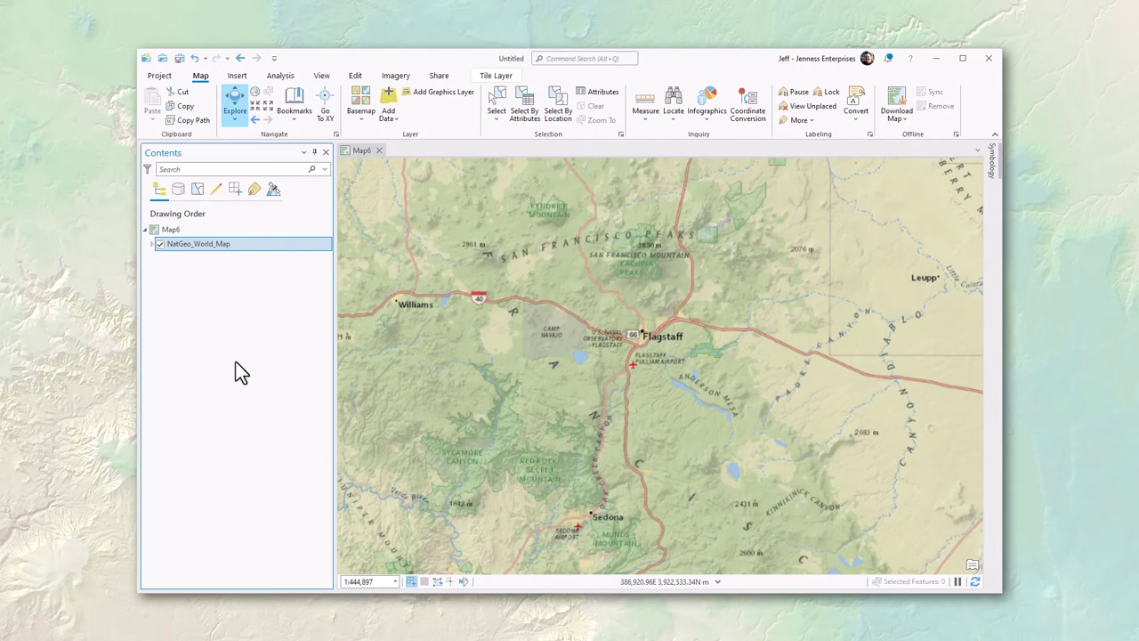
Examine the NatGeo_World_Map layer's spatial reference, especially its geographic coordinate system, in the layer properties.
double_click(258, 252)
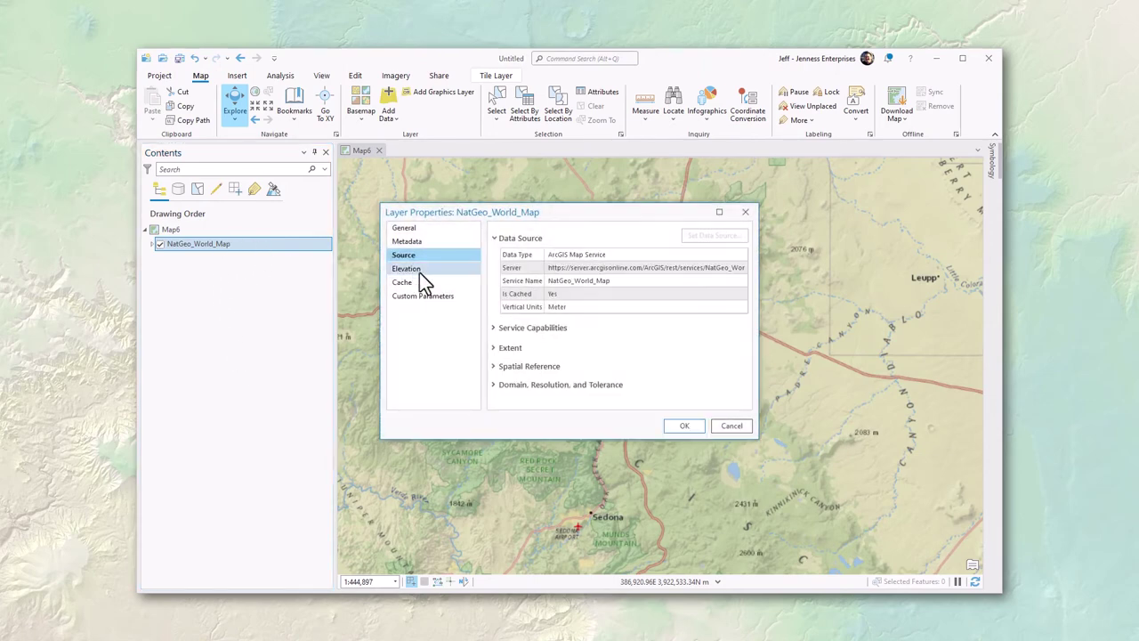
left_click(524, 364)
left_click(659, 380)
left_click_drag(746, 289, 754, 345)
left_click(717, 353)
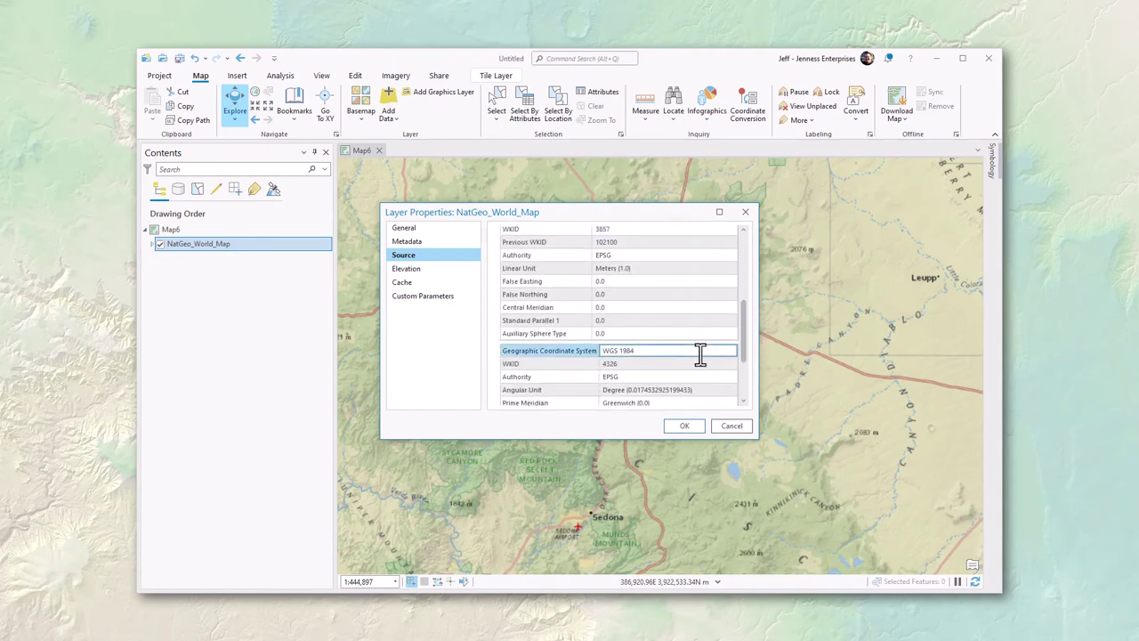
left_click(691, 428)
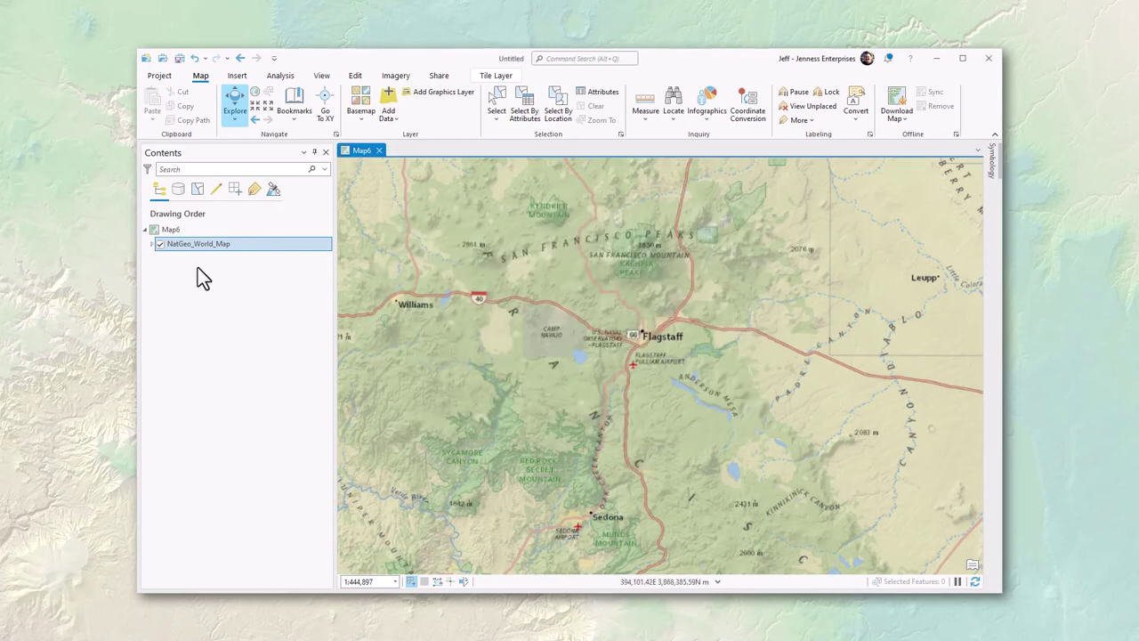
Check the projected and geographic coordinate systems in the details of Map6's current XY coordinate system.
double_click(263, 230)
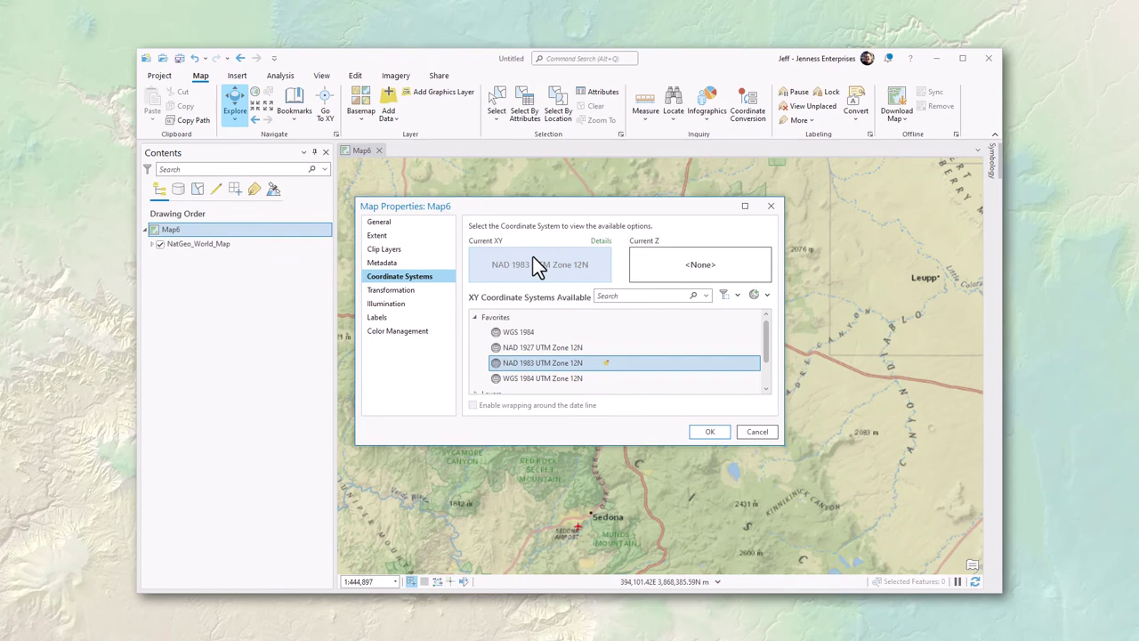
left_click(601, 242)
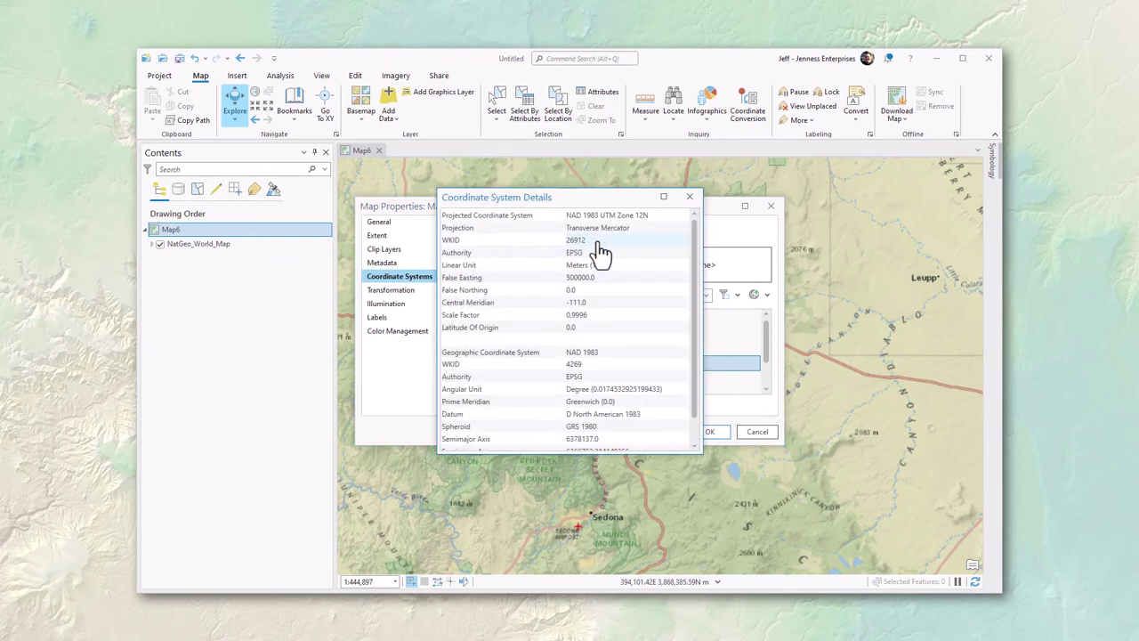
left_click(665, 211)
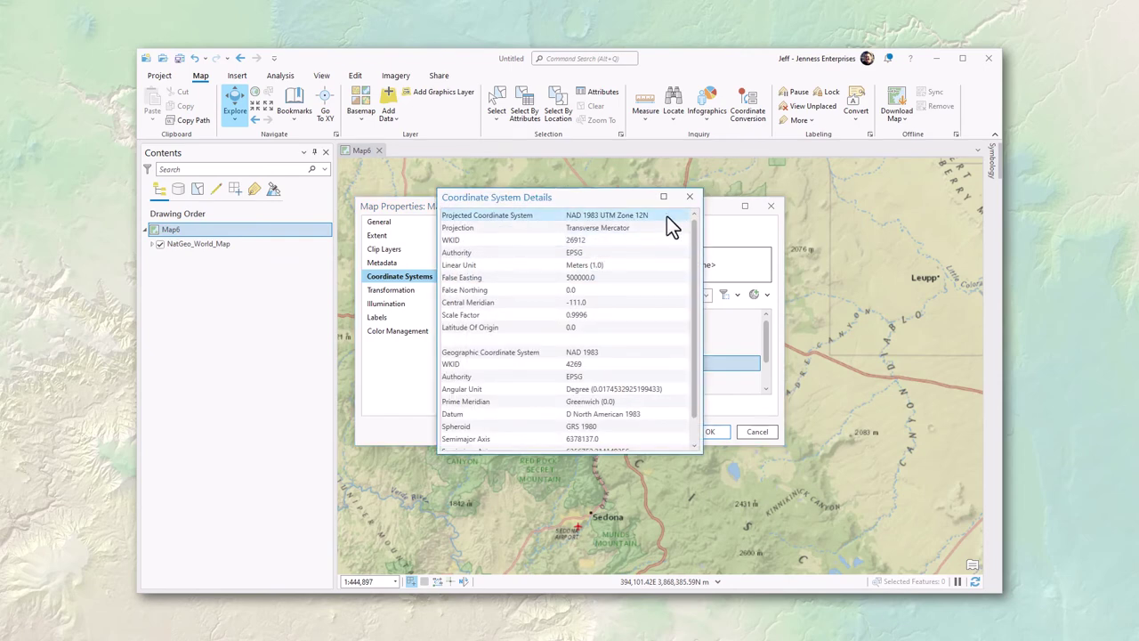
left_click(654, 354)
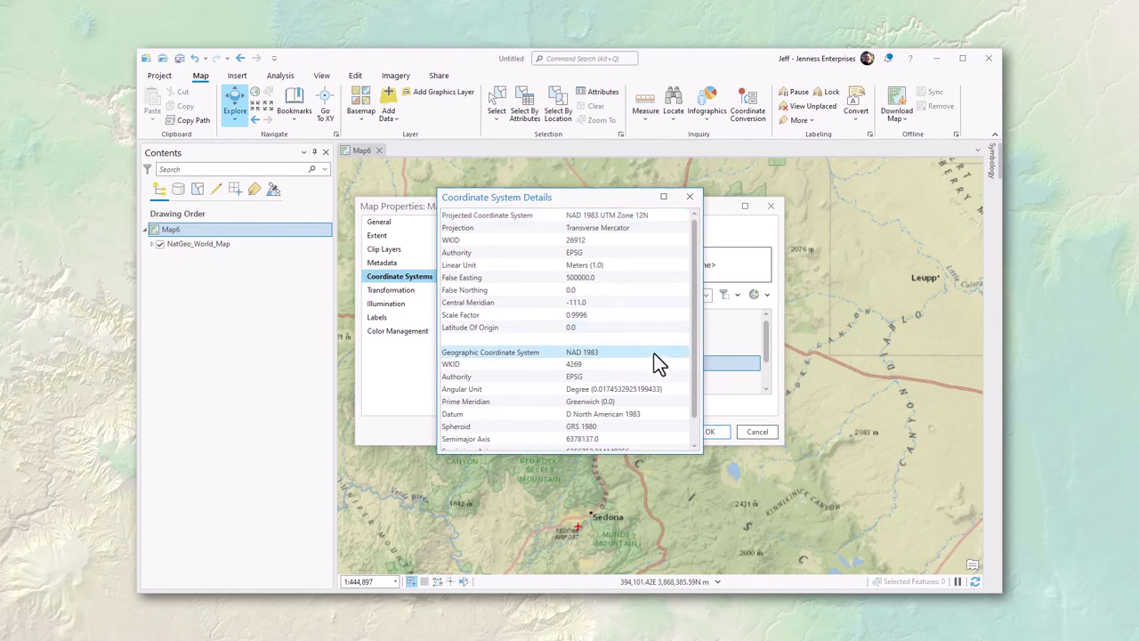
left_click(691, 197)
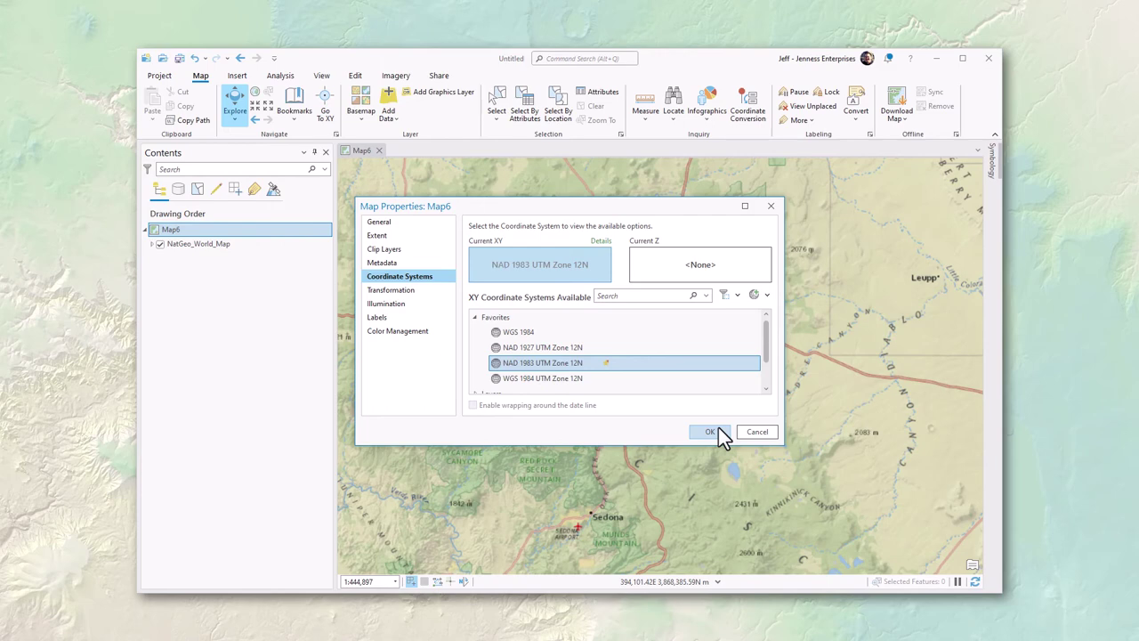
Browse the transformation paths available between the layer's WGS 1984 and Map6's NAD 1983 coordinate systems.
left_click(385, 296)
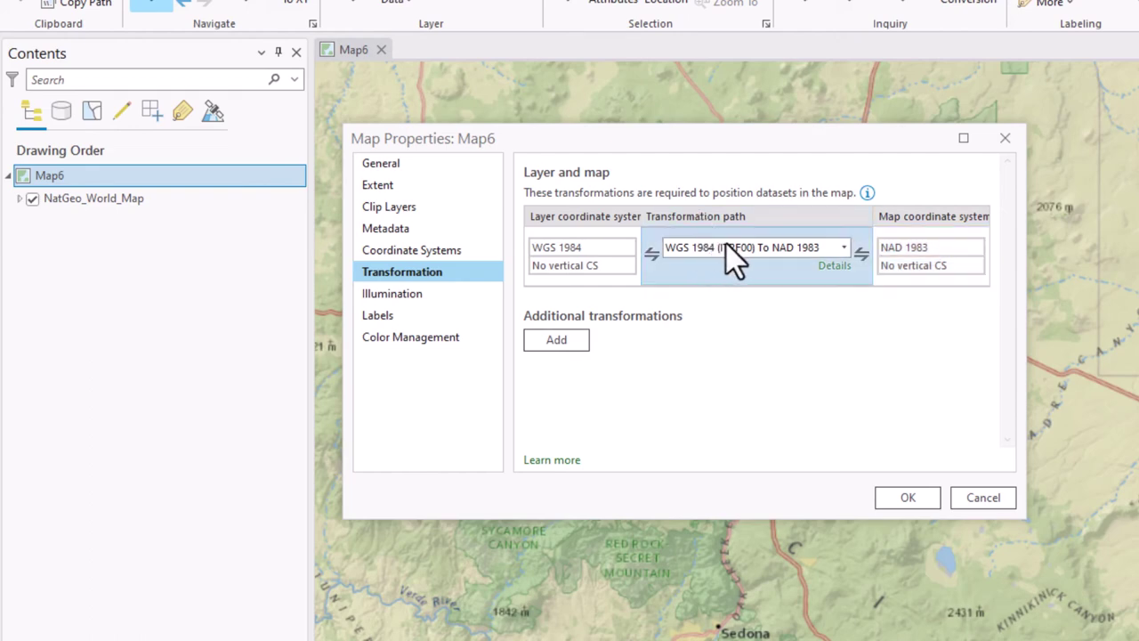
left_click(850, 254)
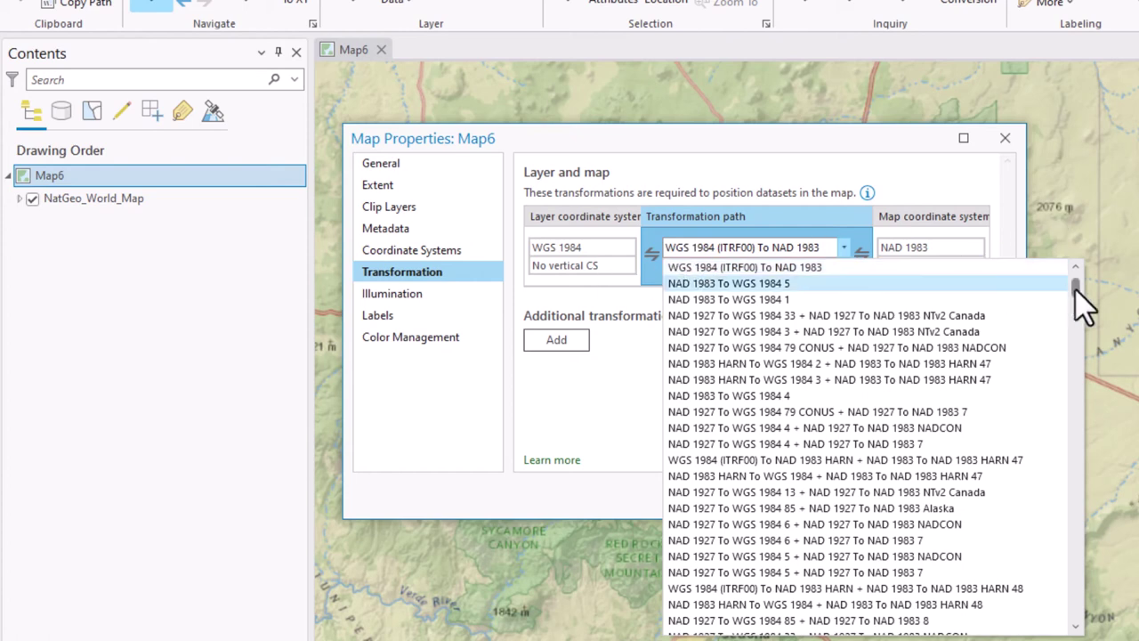
mouse_move(1076, 290)
left_mouse_down()
mouse_move(1070, 437)
mouse_move(1099, 623)
mouse_move(1071, 287)
left_mouse_up()
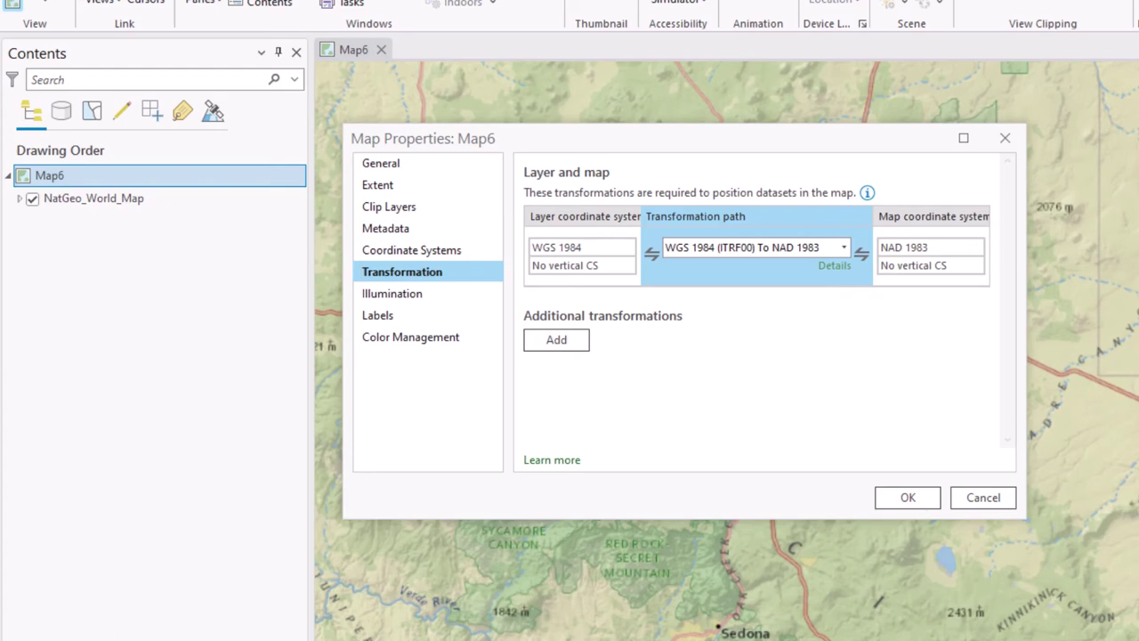
Try NAD 1983 To WGS 1984 4 as the transformation path between the layer and Map6.
left_click(843, 247)
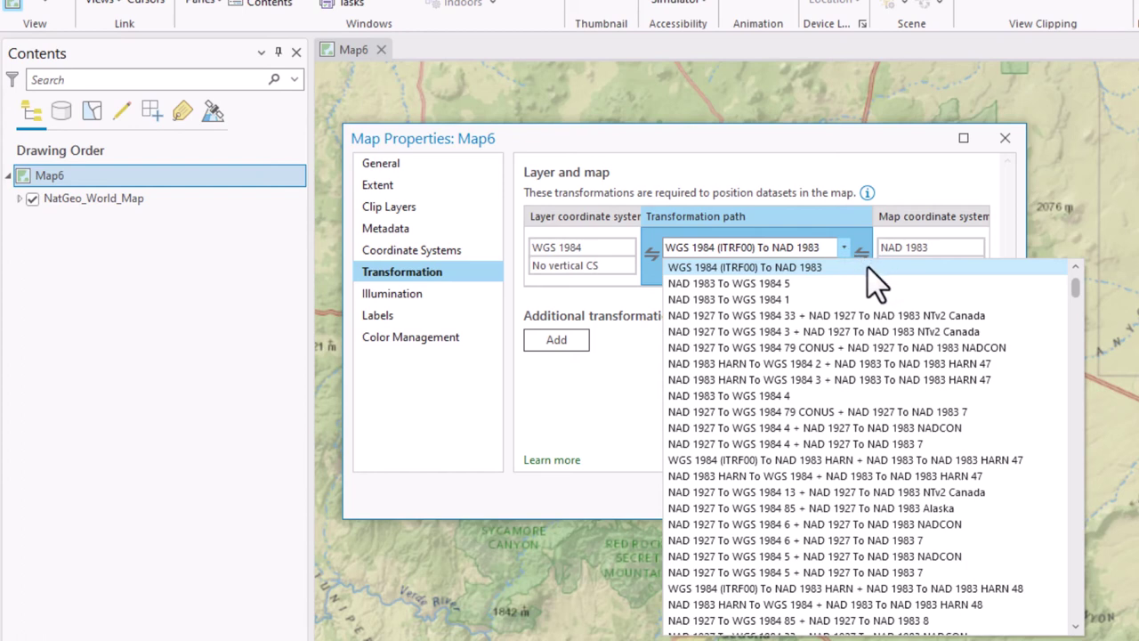
left_click(869, 267)
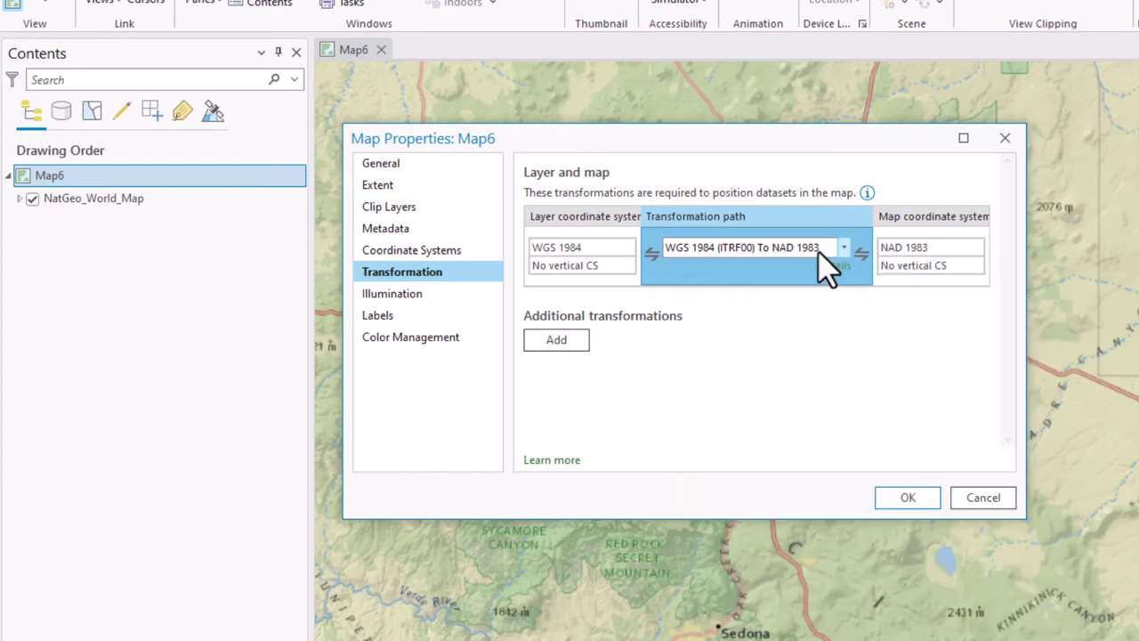
left_click(844, 249)
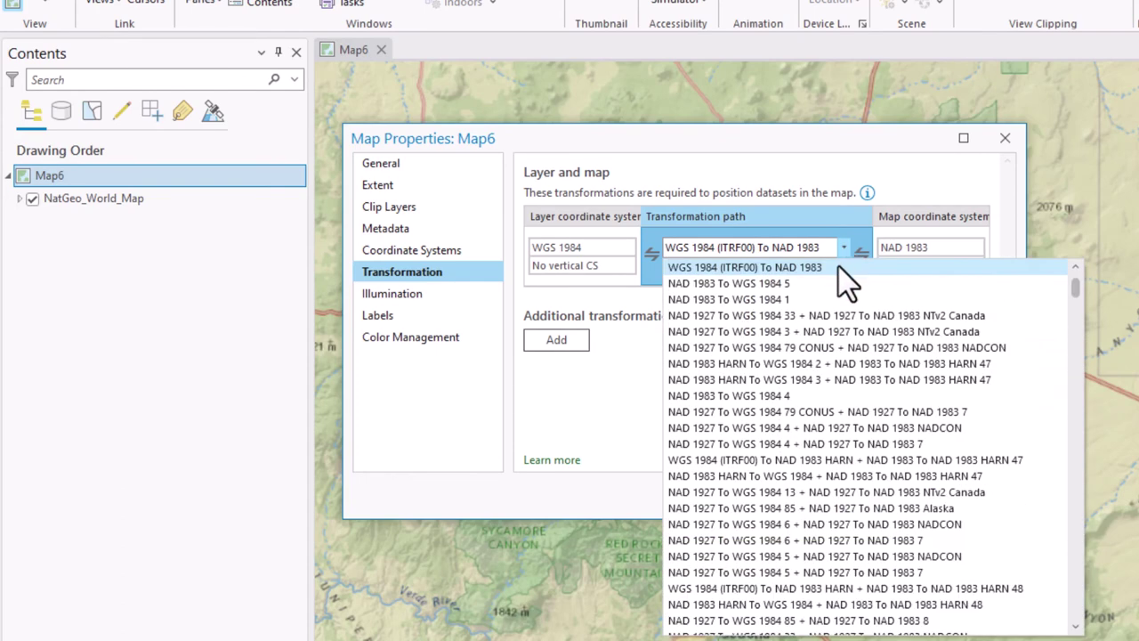
left_click(795, 396)
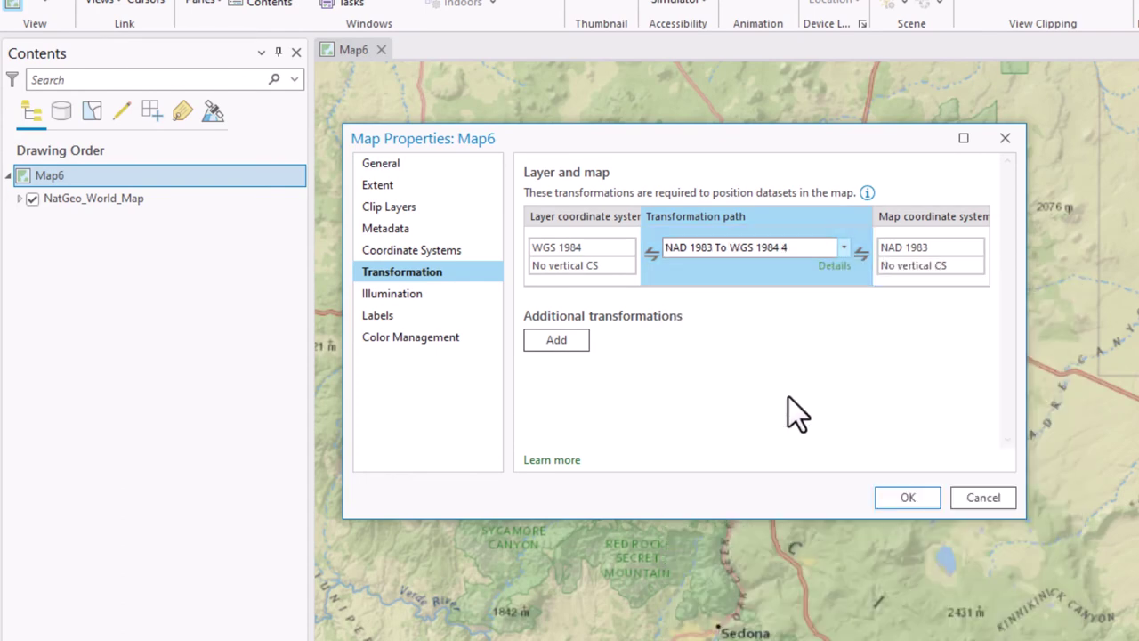
Set Map6's transformation path to WGS 1984 (ITRF00) To NAD 1983 and apply the map properties.
left_click(843, 249)
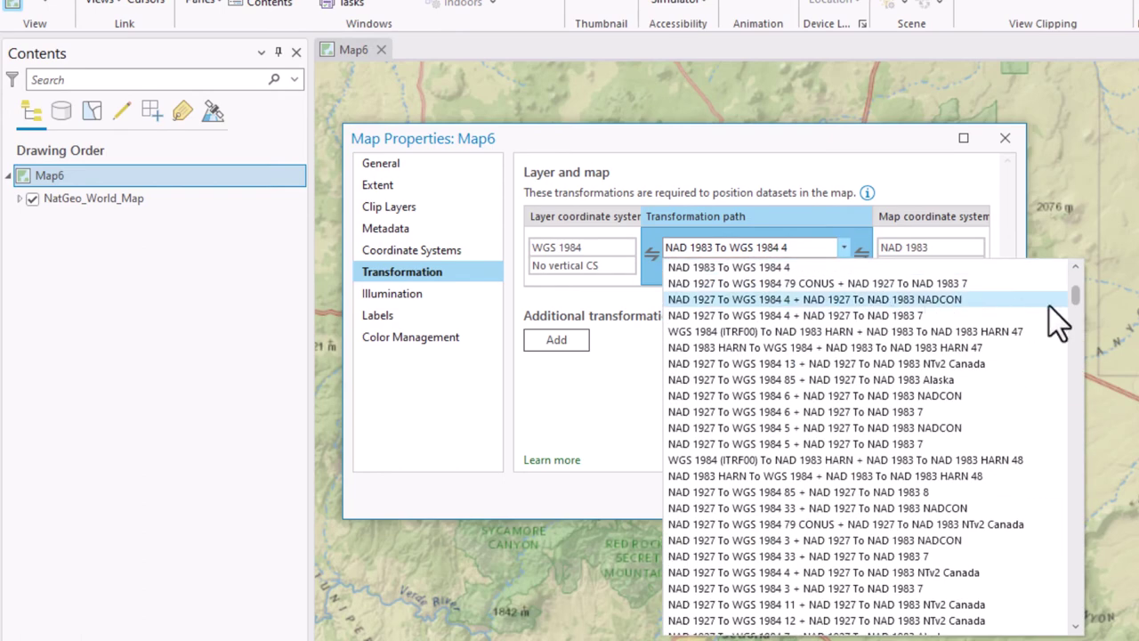
left_click_drag(1078, 301, 1081, 325)
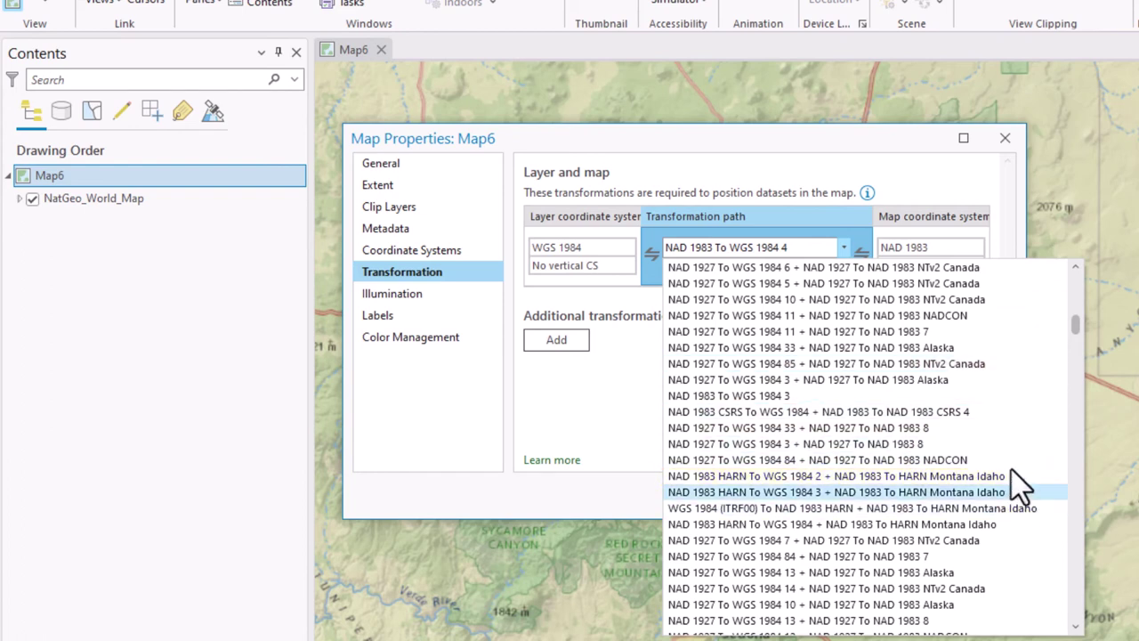
left_click_drag(1078, 330, 1081, 276)
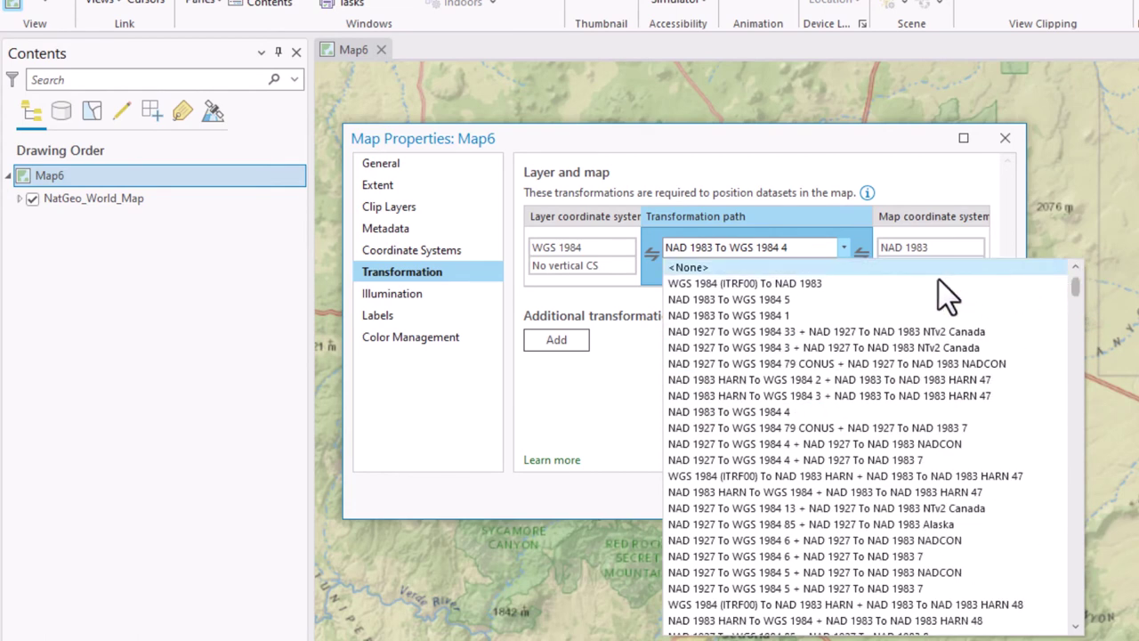
left_click(845, 283)
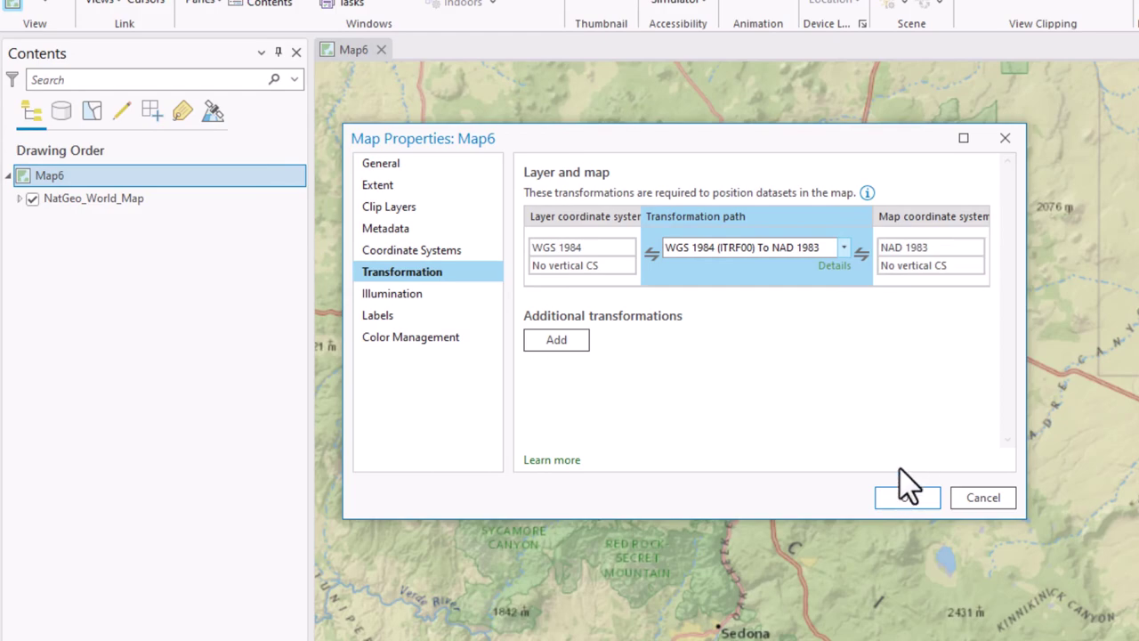
left_click(908, 498)
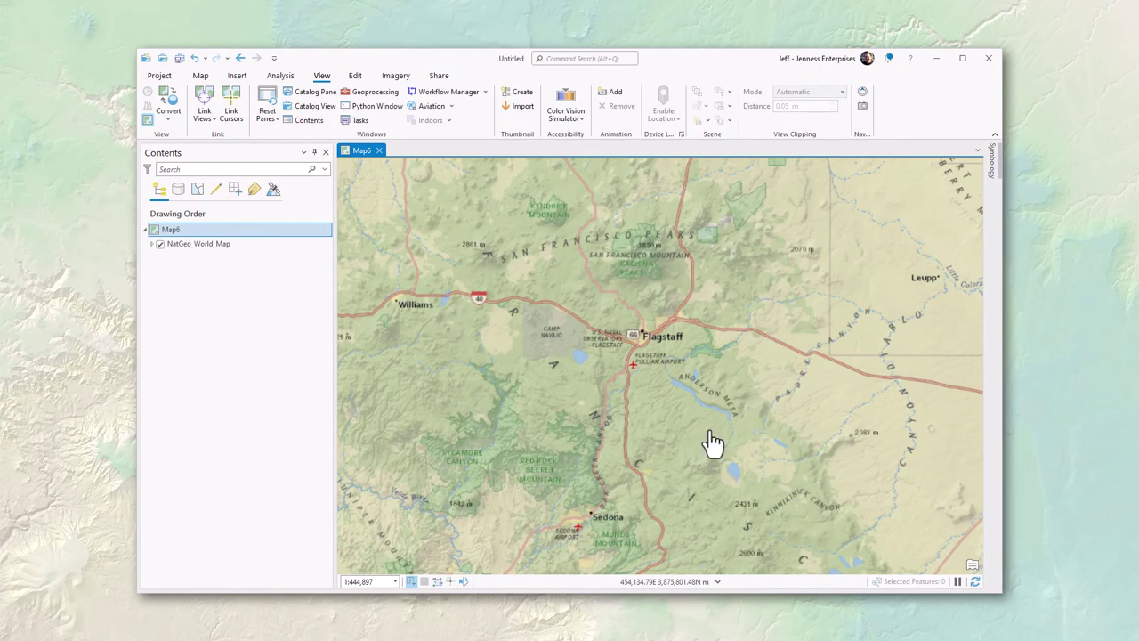
Add a dataset to Map6 from the zzz_Data location among the project's connected folders.
left_click(201, 75)
left_click(391, 146)
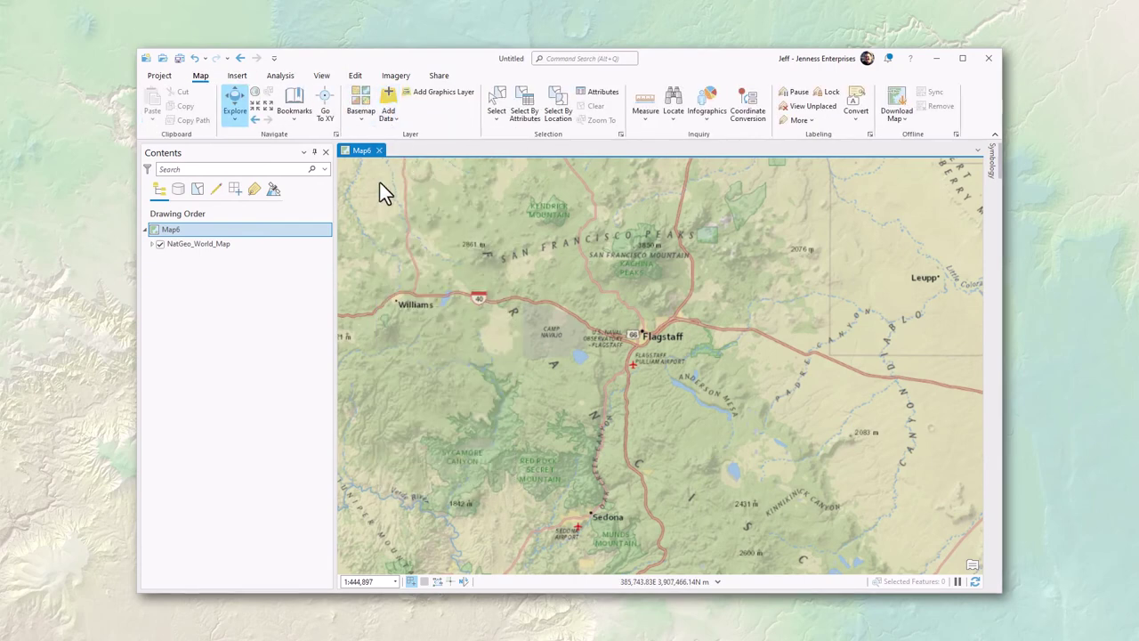
left_click(169, 329)
left_click(242, 372)
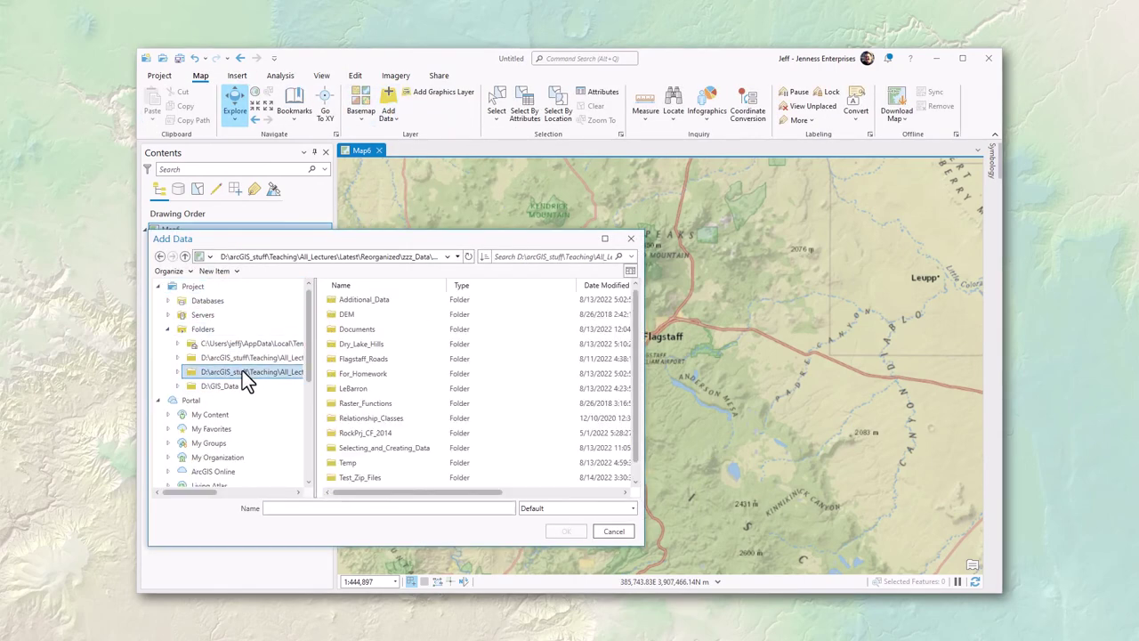
double_click(402, 380)
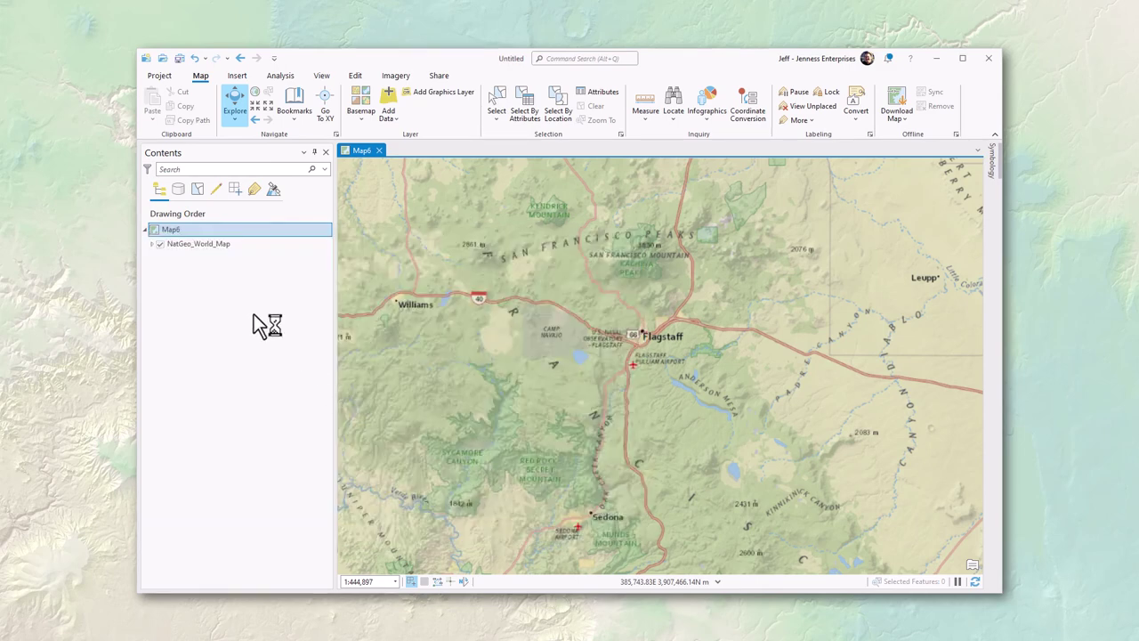
Examine the Coconino_NF layer's source properties for its projected and geographic coordinate systems.
double_click(241, 246)
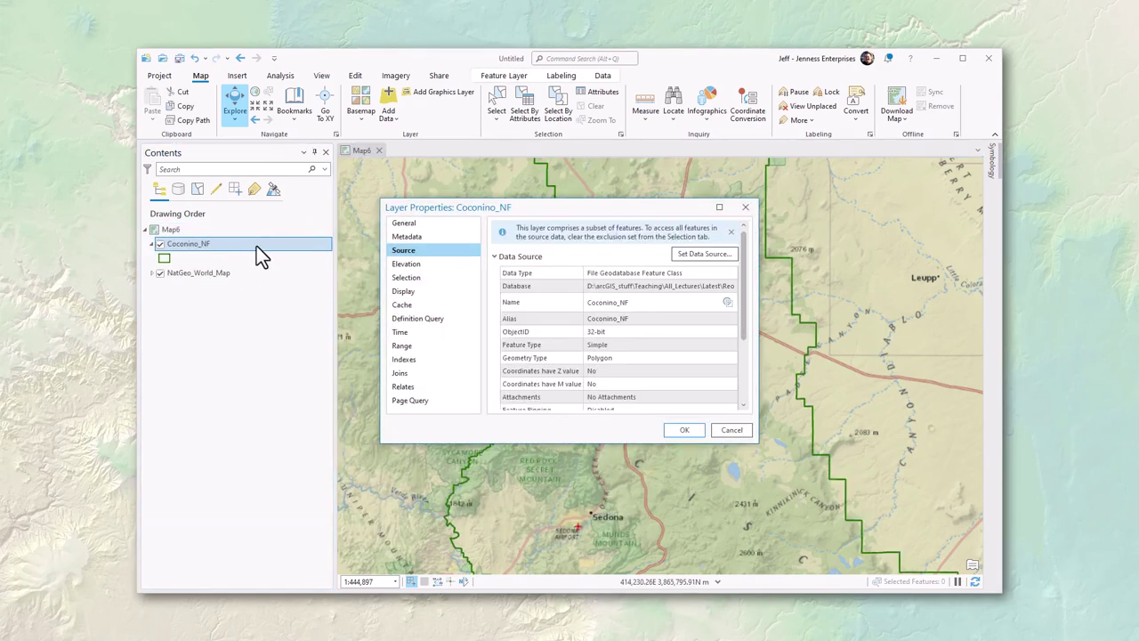
scroll(699, 343, "down", 5)
scroll(745, 394, "down", 1)
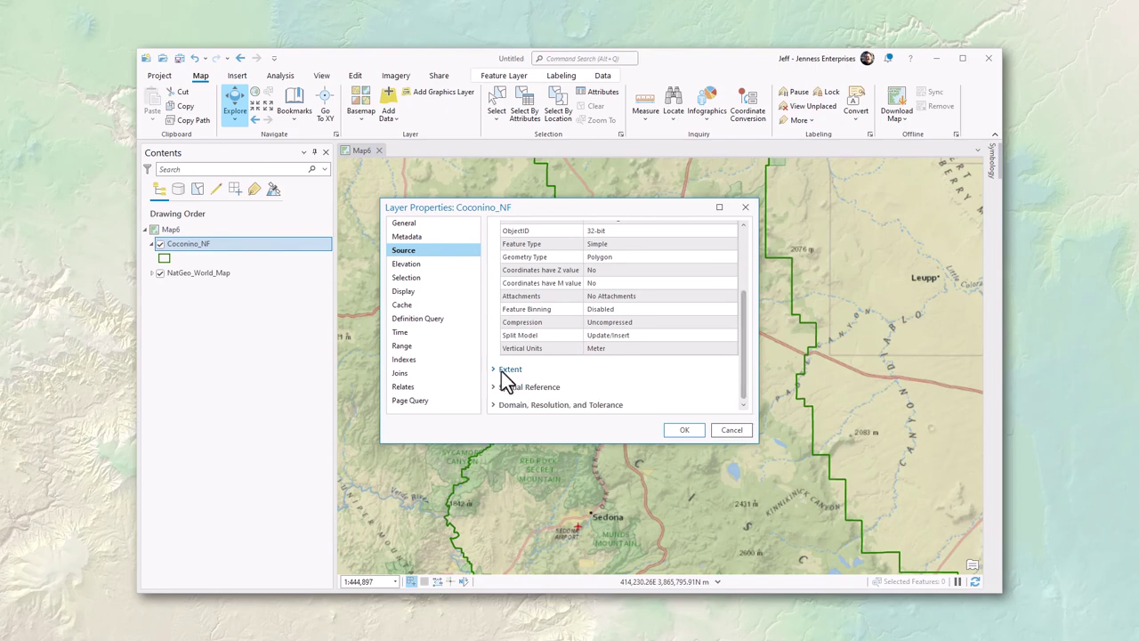
left_click(494, 387)
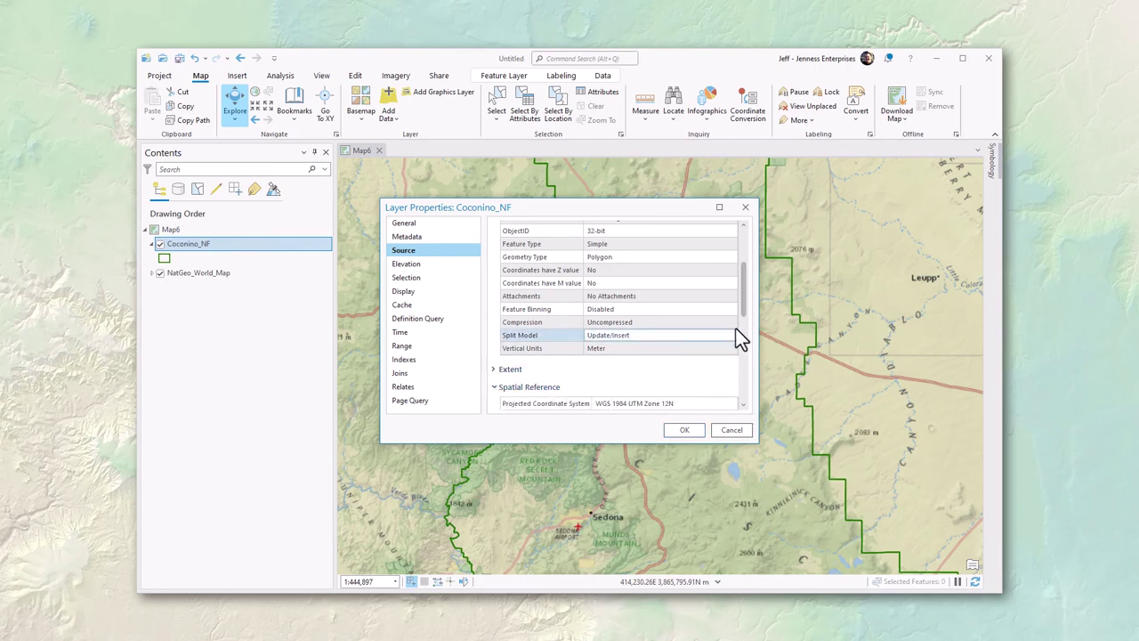
scroll(743, 310, "down", 3)
left_click(728, 303)
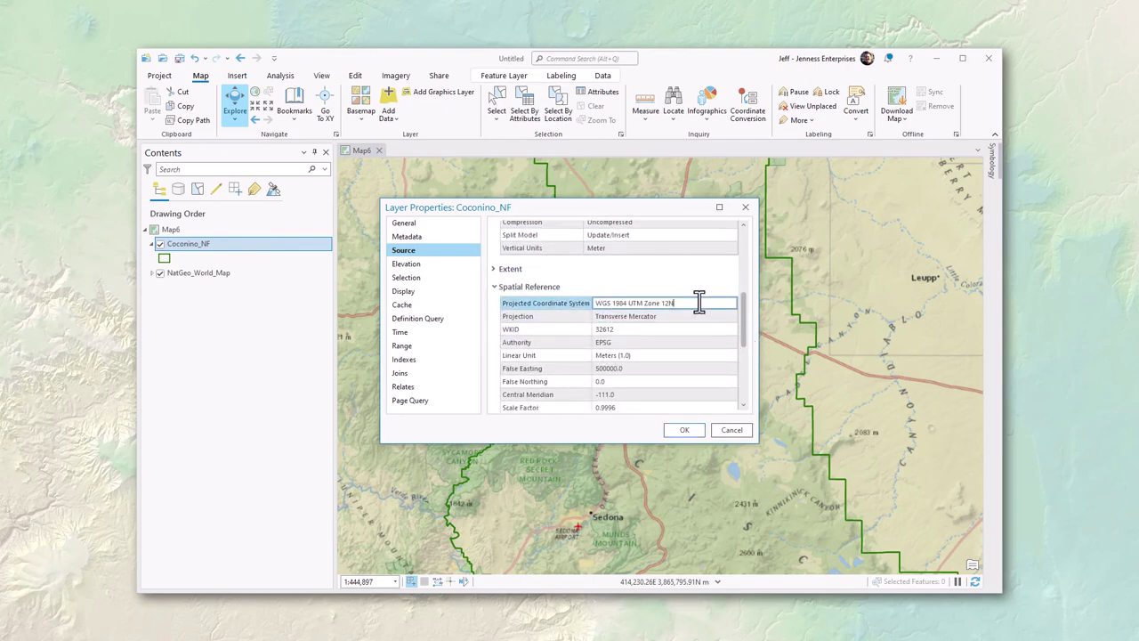
scroll(743, 347, "down", 4)
left_click(686, 299)
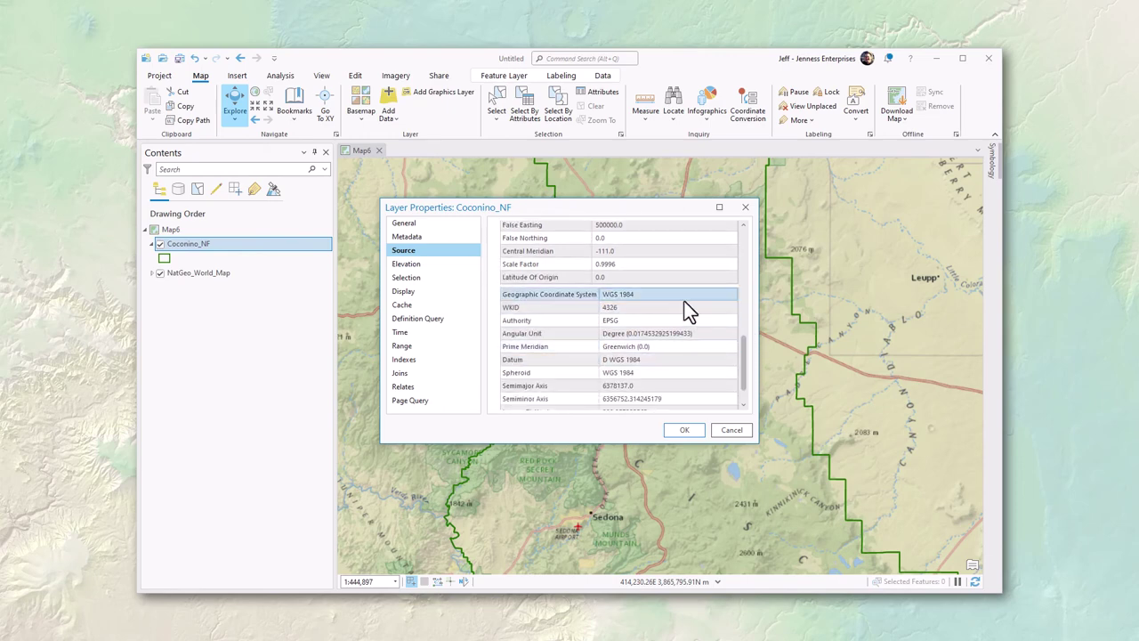
left_click(683, 430)
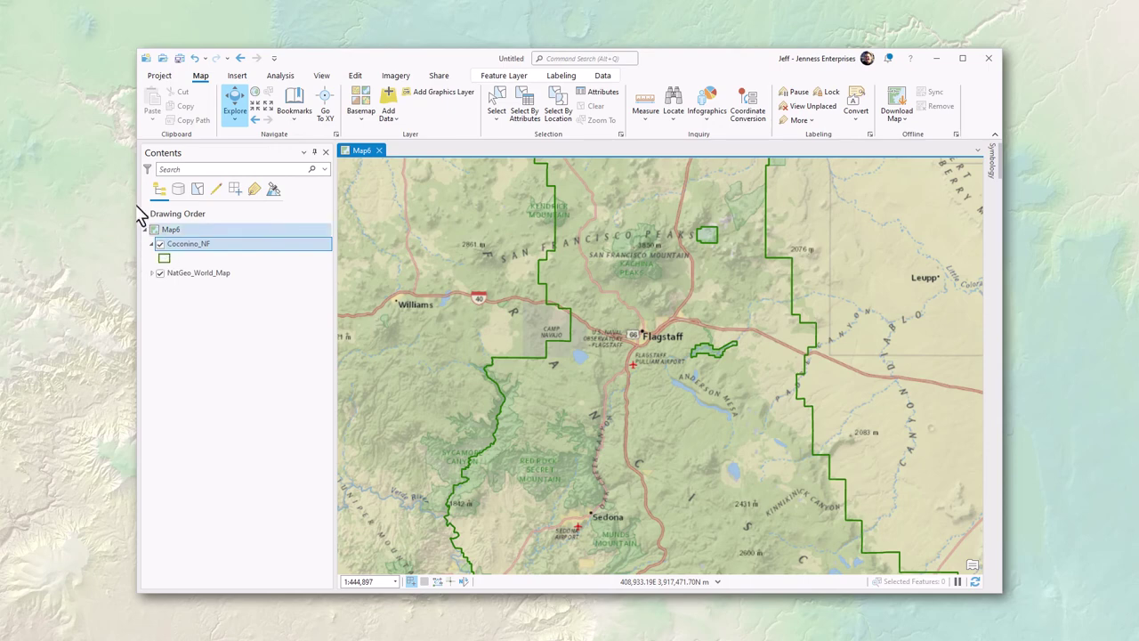
Add the Coconino_Fires feature class from the project's Projections_Data.gdb database to Map6.
key("alt+v")
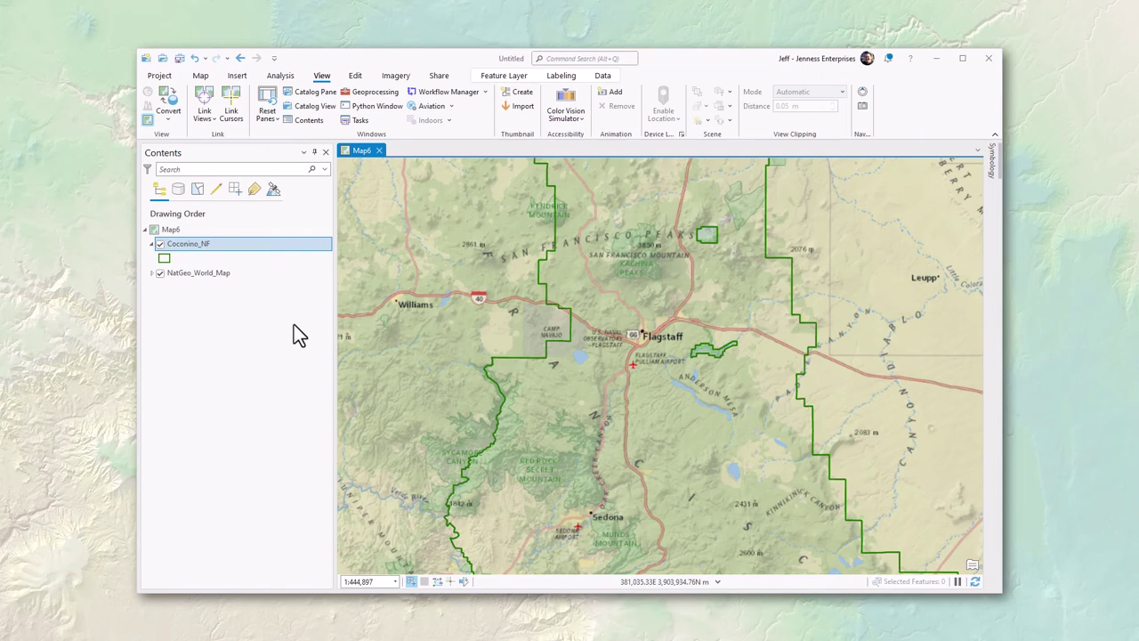
left_click(202, 75)
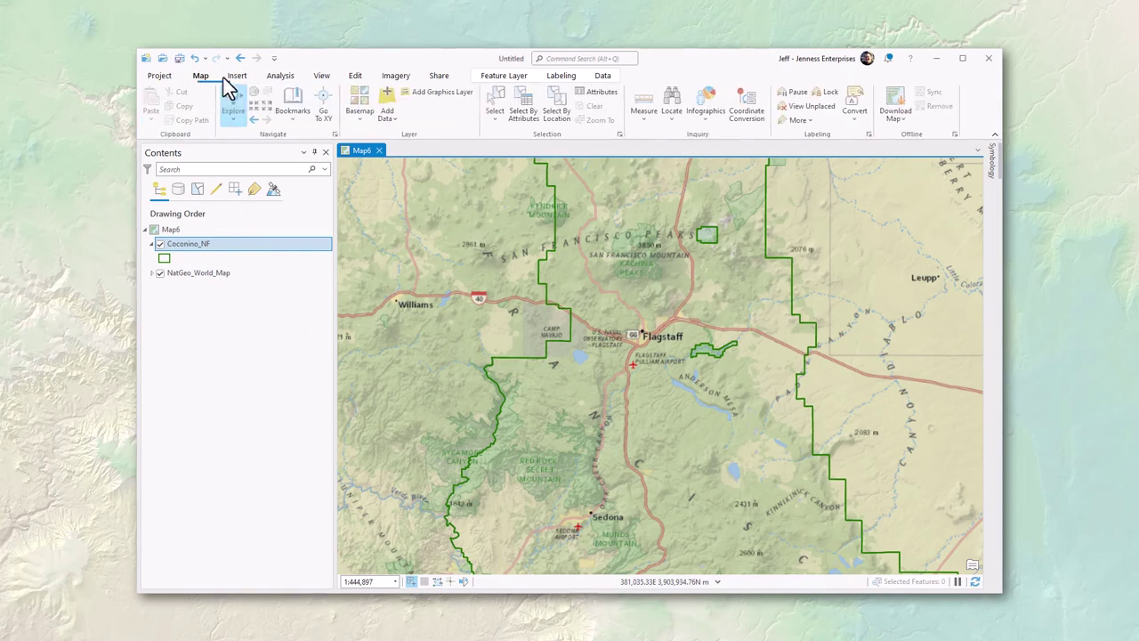
left_click(389, 113)
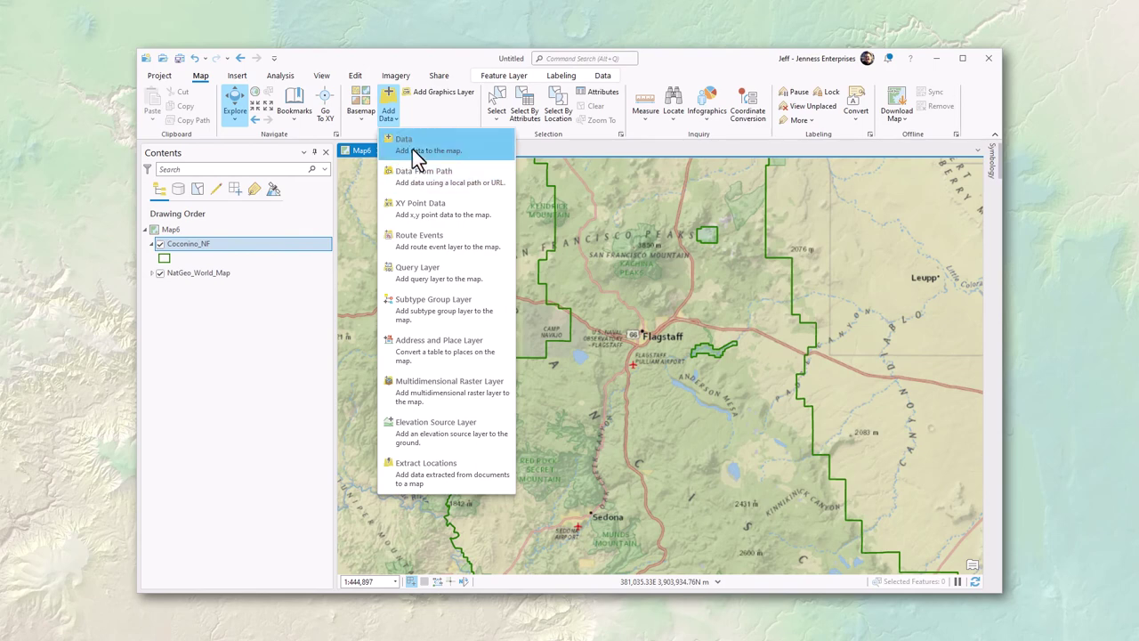
left_click(412, 149)
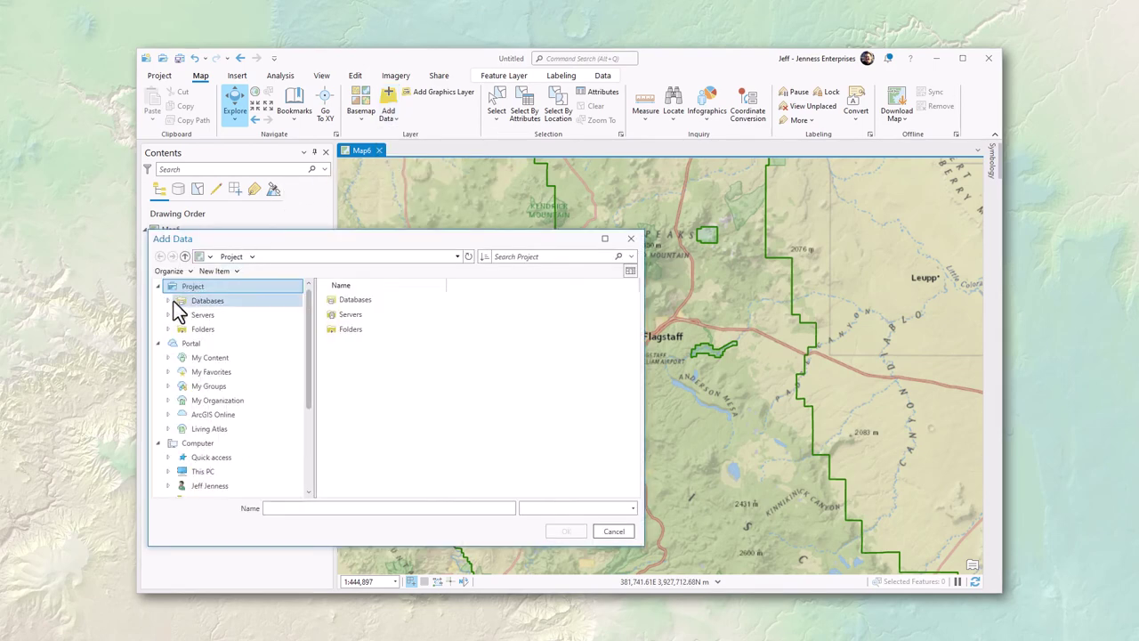
left_click(167, 301)
left_click(225, 342)
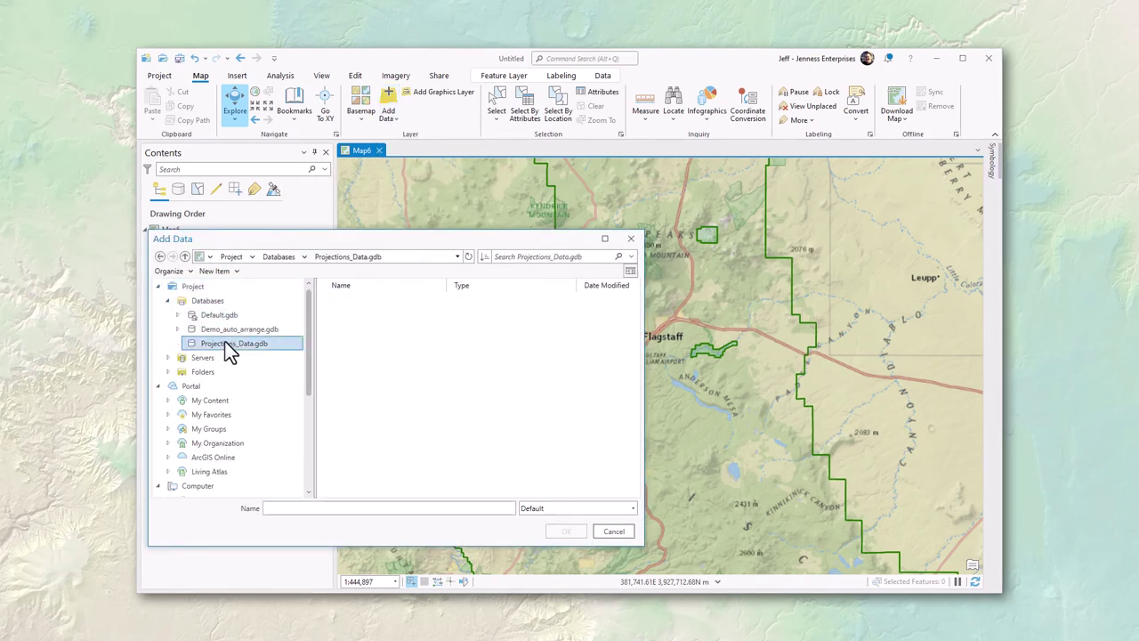
left_click(374, 300)
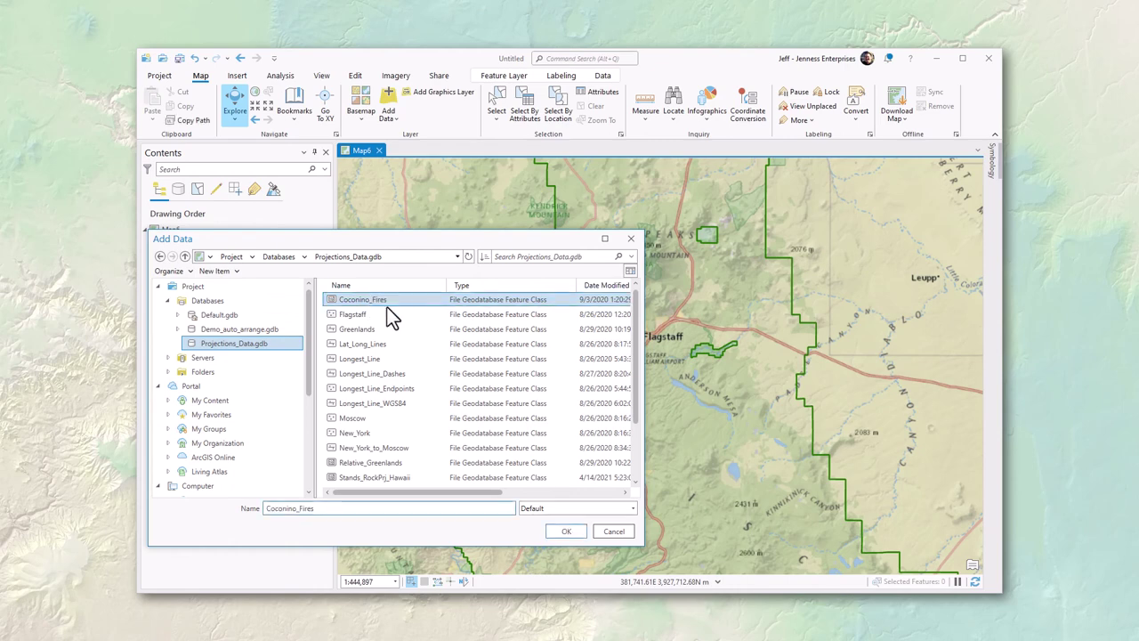
left_click(565, 532)
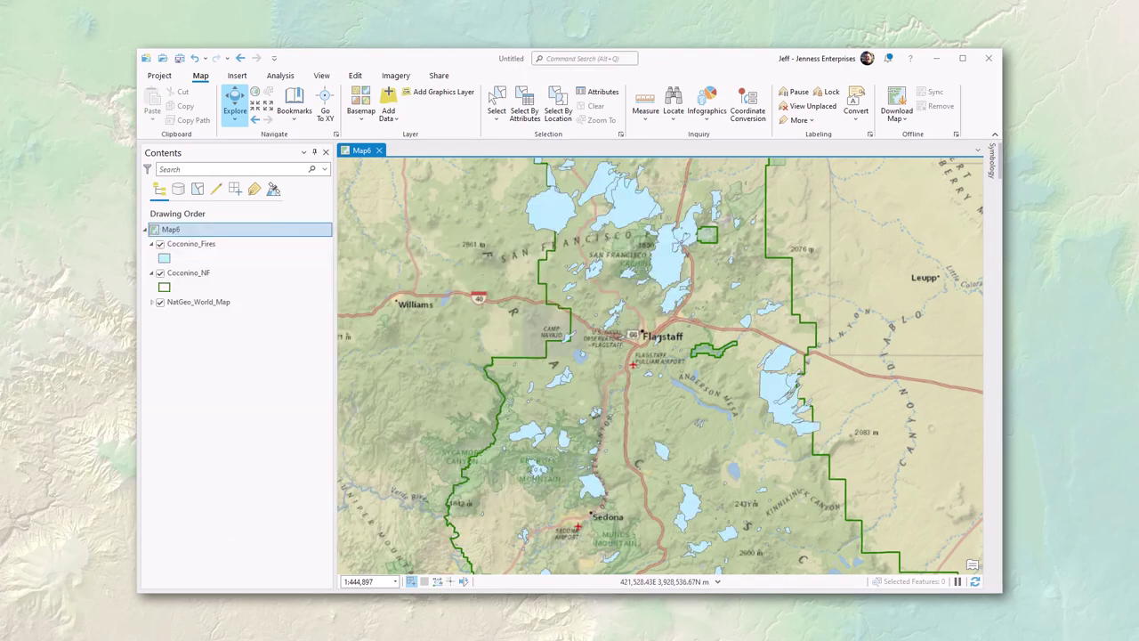
Check Map6's transformation settings and the alternative paths offered for the WGS 1984 layer.
double_click(233, 231)
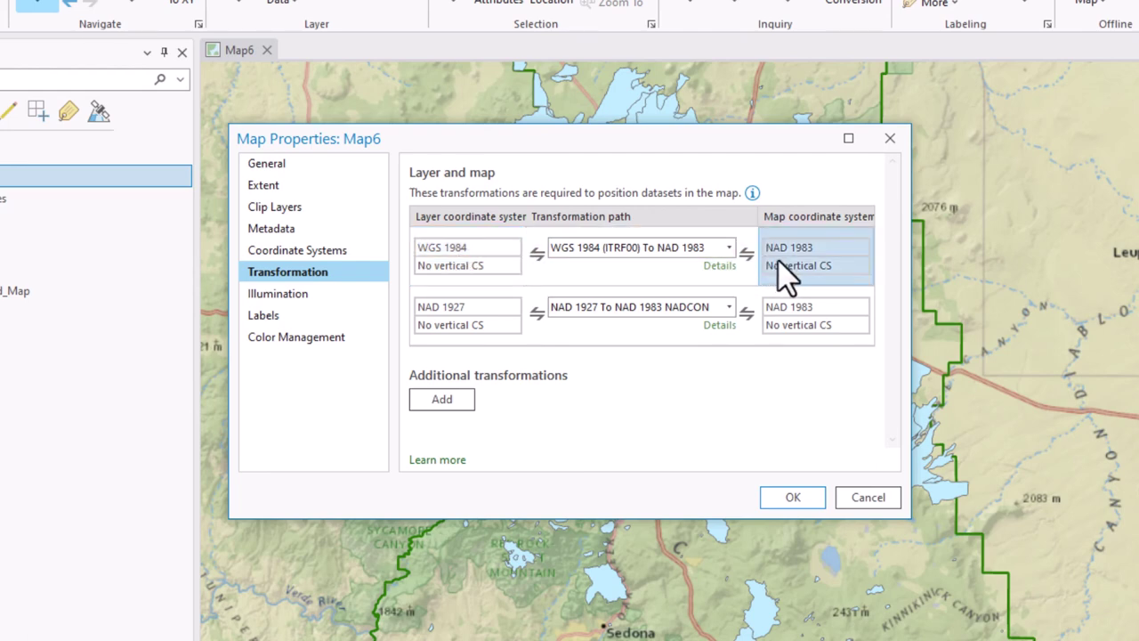
left_click(727, 248)
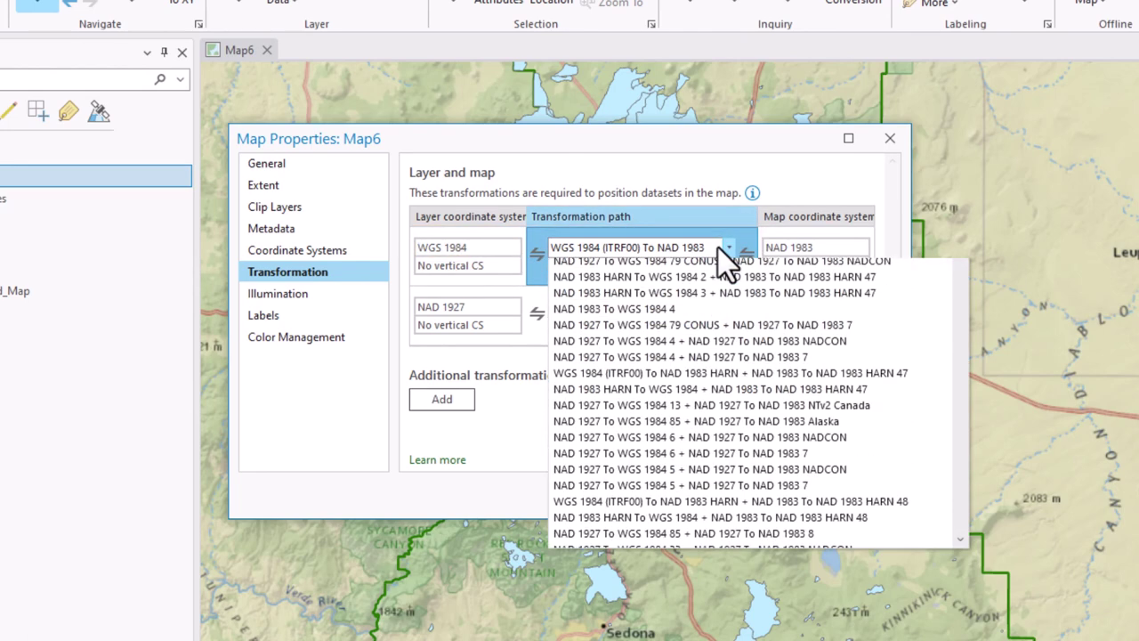
left_click(521, 453)
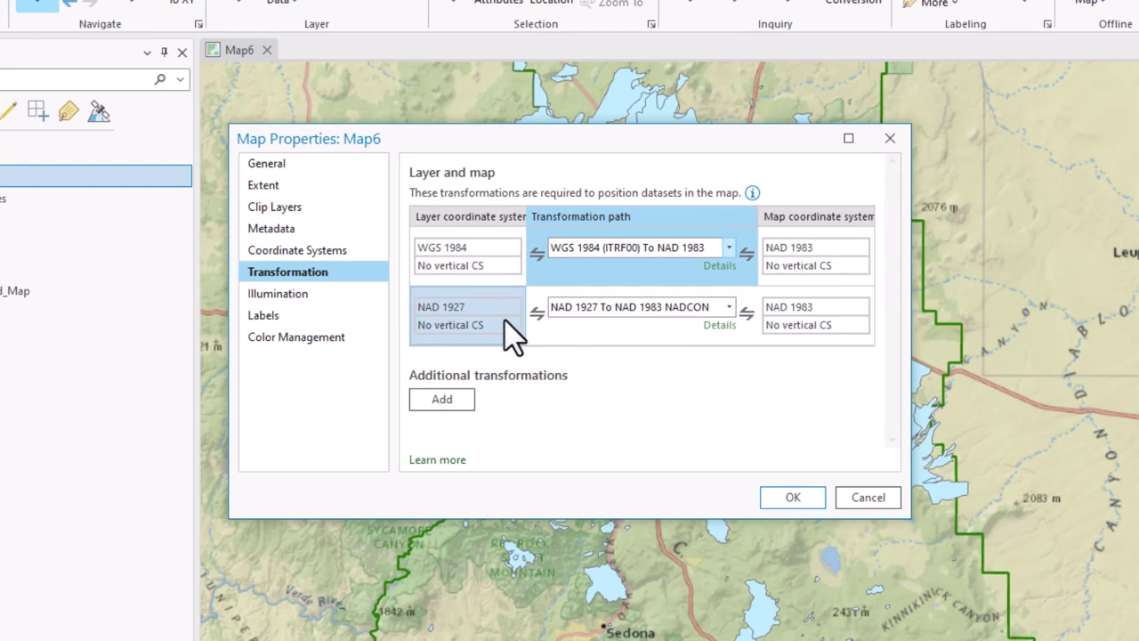
Choose NAD 1927 To NAD 1983 NADCON as the path for the NAD 1927 layer and apply Map6's properties.
left_click(730, 306)
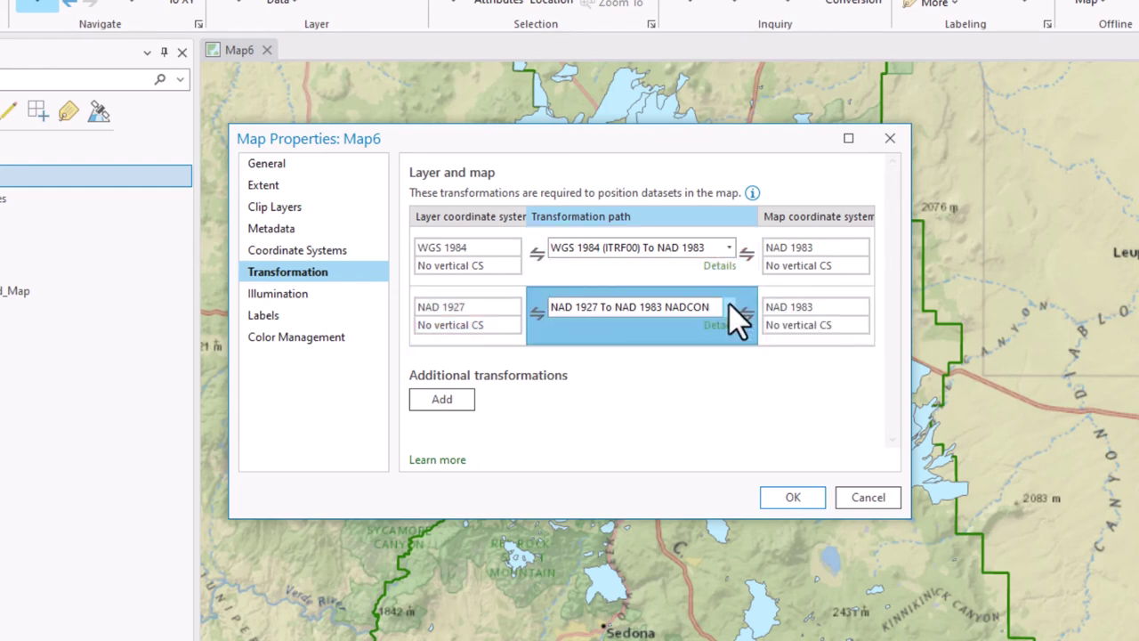
left_click(729, 307)
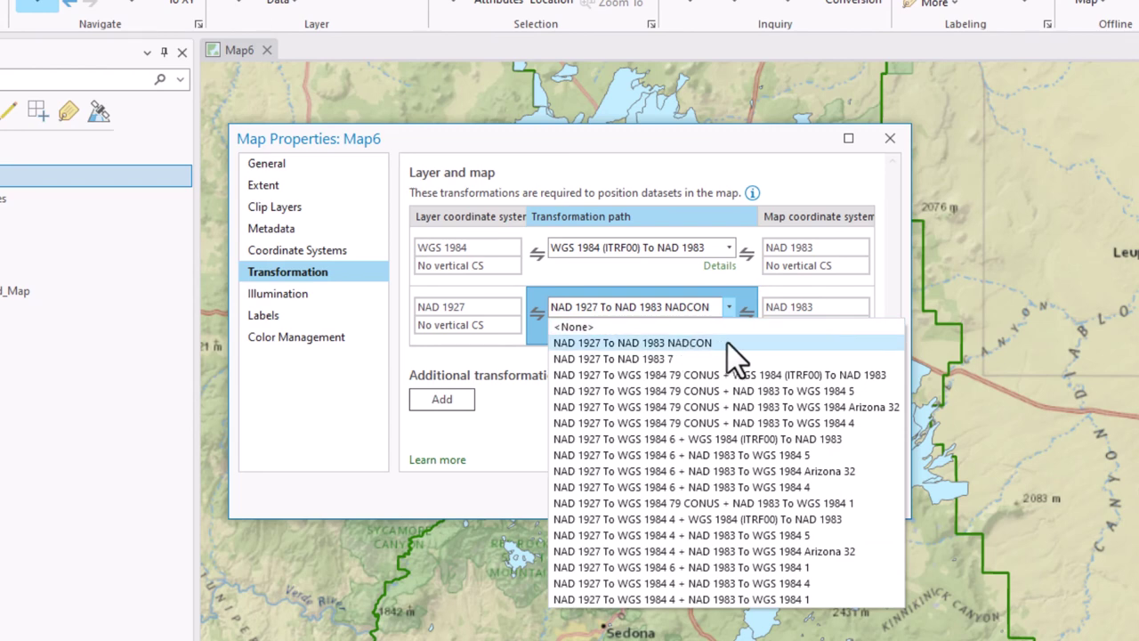
left_click(728, 343)
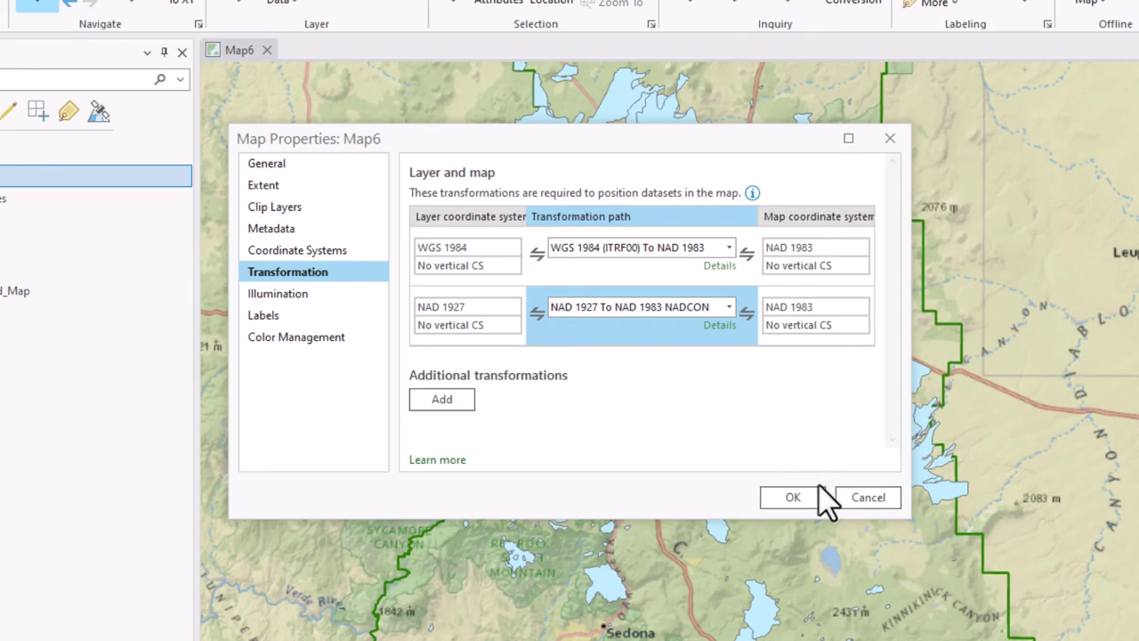
left_click(795, 499)
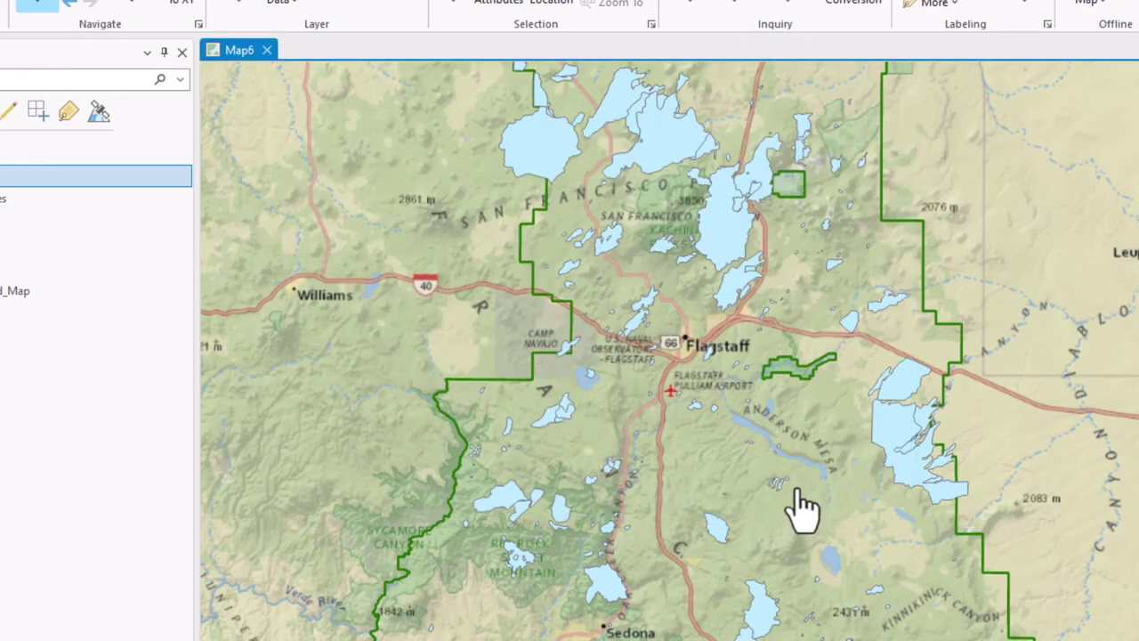